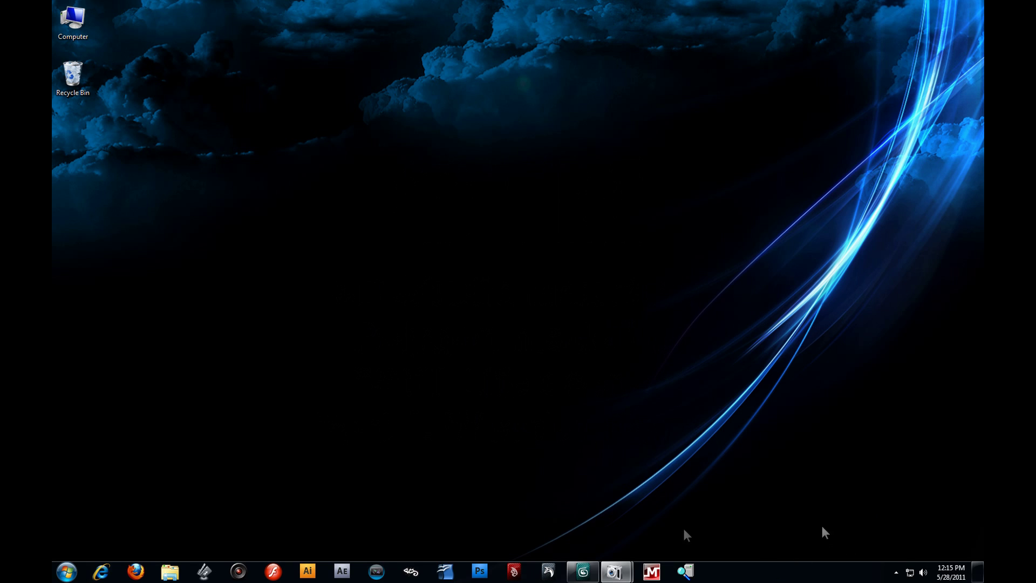
- Switch to 3ds Max and make the Front viewport active
left_click(578, 573)
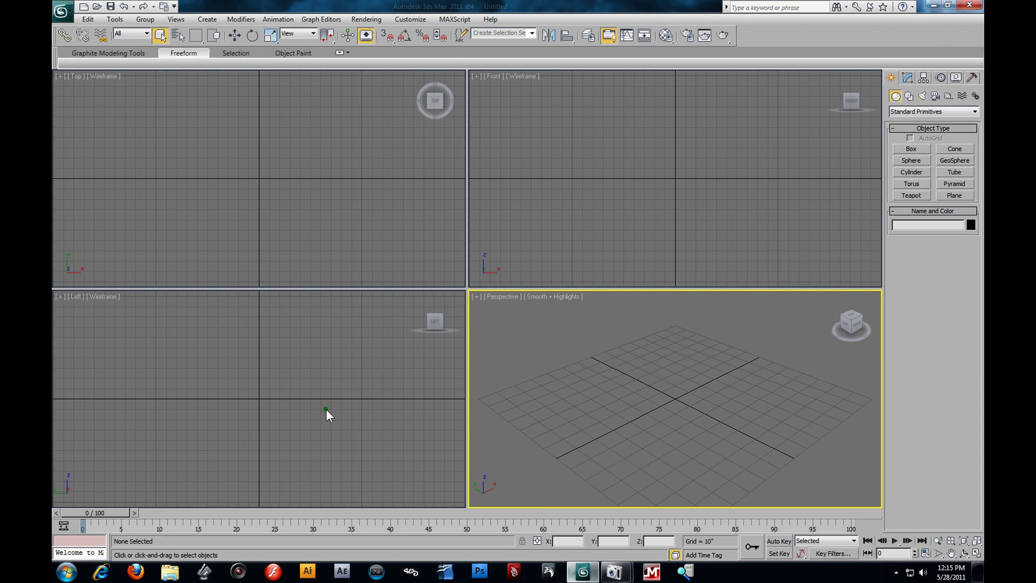
left_click(628, 216)
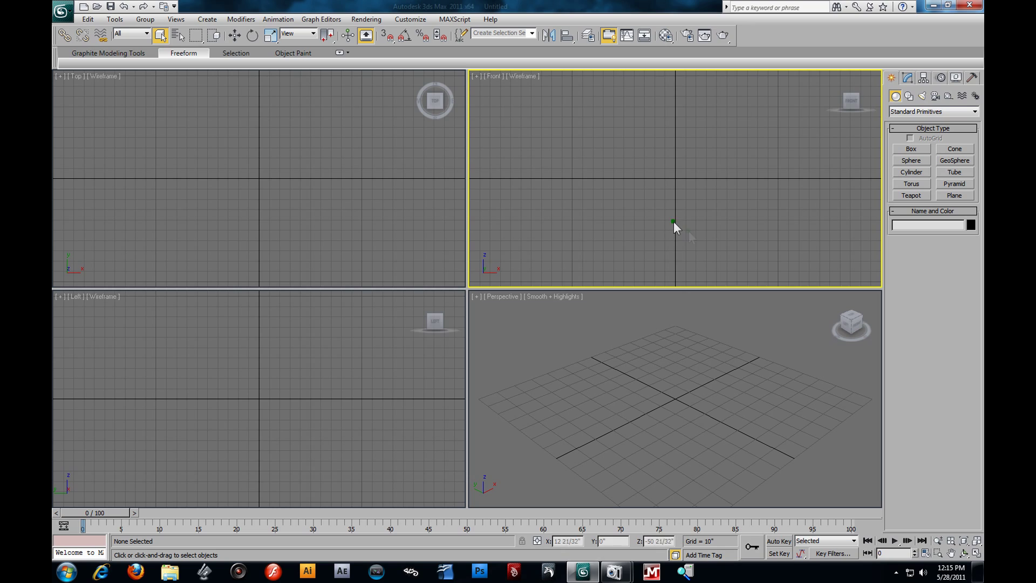
left_click(176, 19)
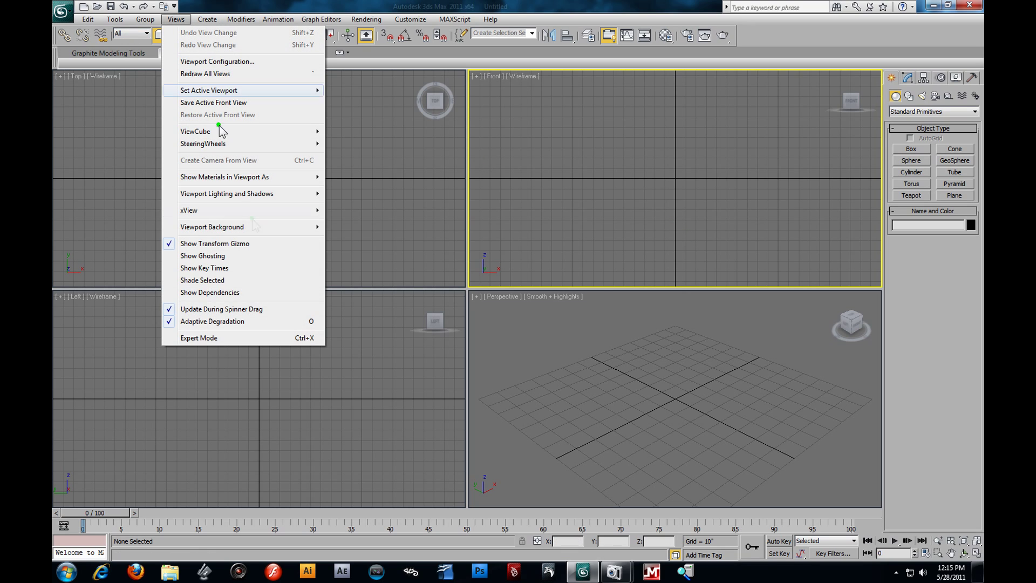
mouse_move(285, 227)
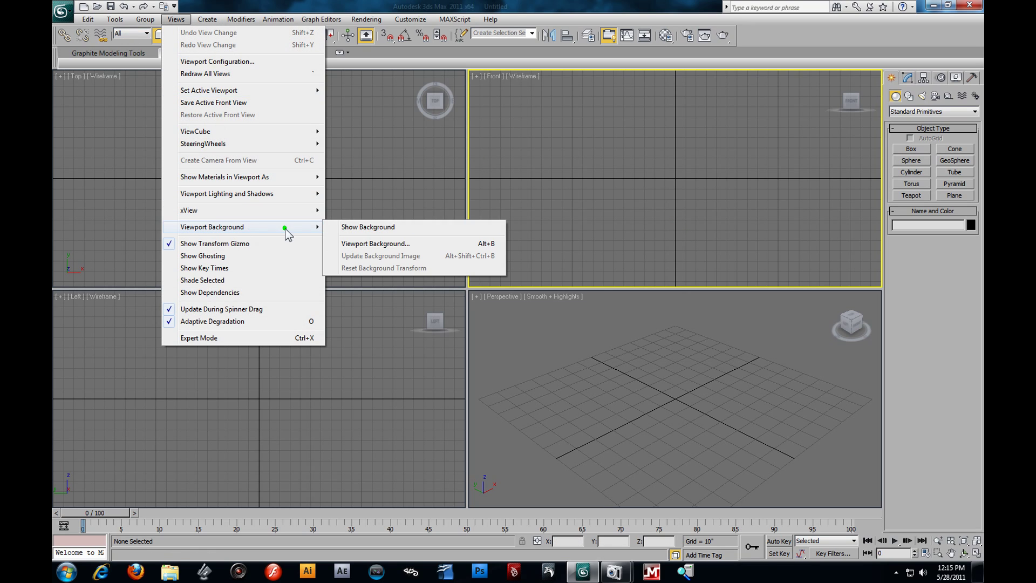
left_click(408, 249)
left_click_drag(559, 149, 431, 137)
left_click(475, 132)
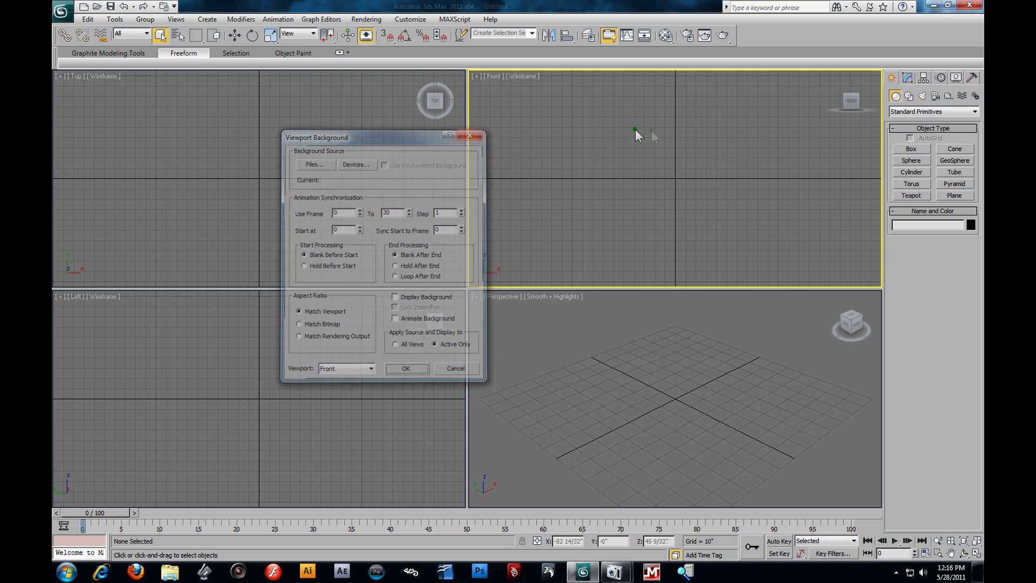
left_click(295, 176)
left_click(349, 403)
left_click(485, 305)
left_click(565, 232)
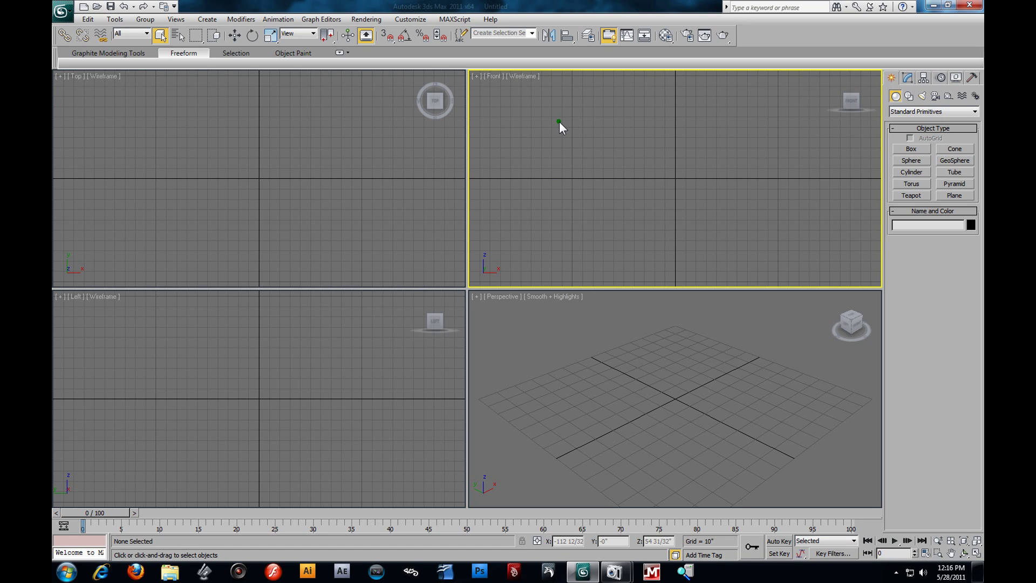
- Load Barrel.jpg from the desktop's 3D Max Still Life\Refs folder as the Front viewport's background image
key("alt+b")
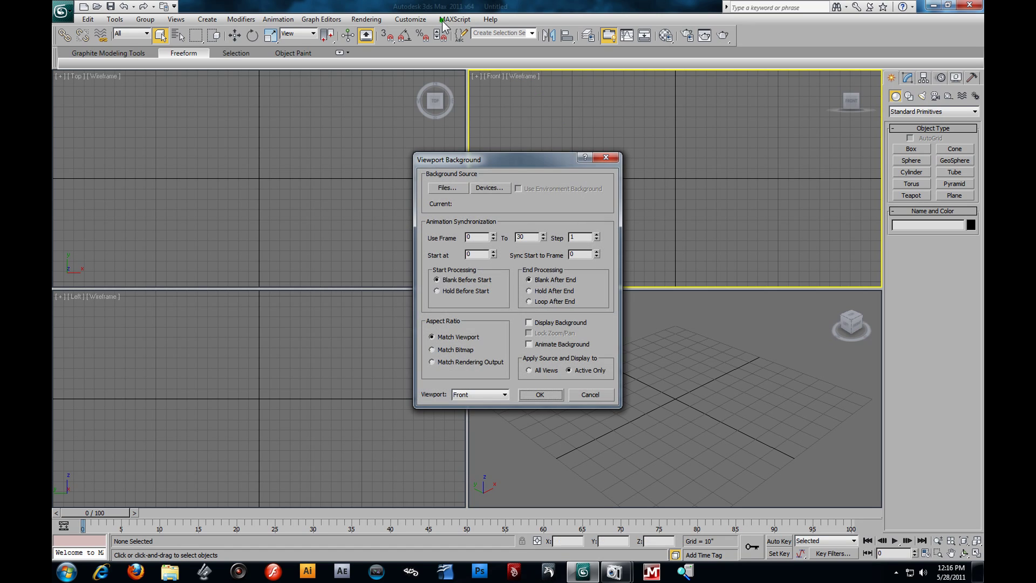
left_click(457, 188)
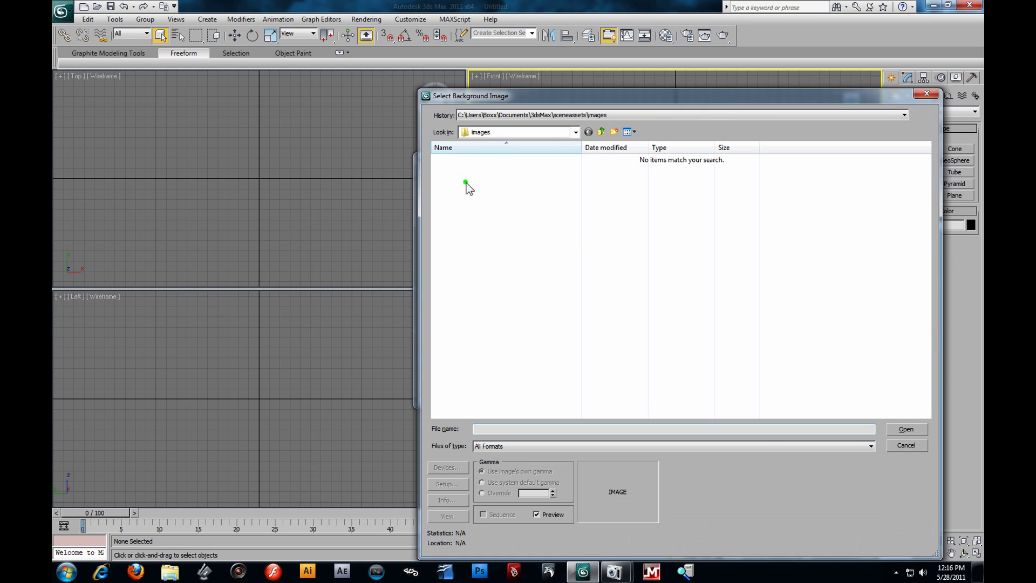
left_click(599, 133)
left_click(599, 133)
left_click(599, 133)
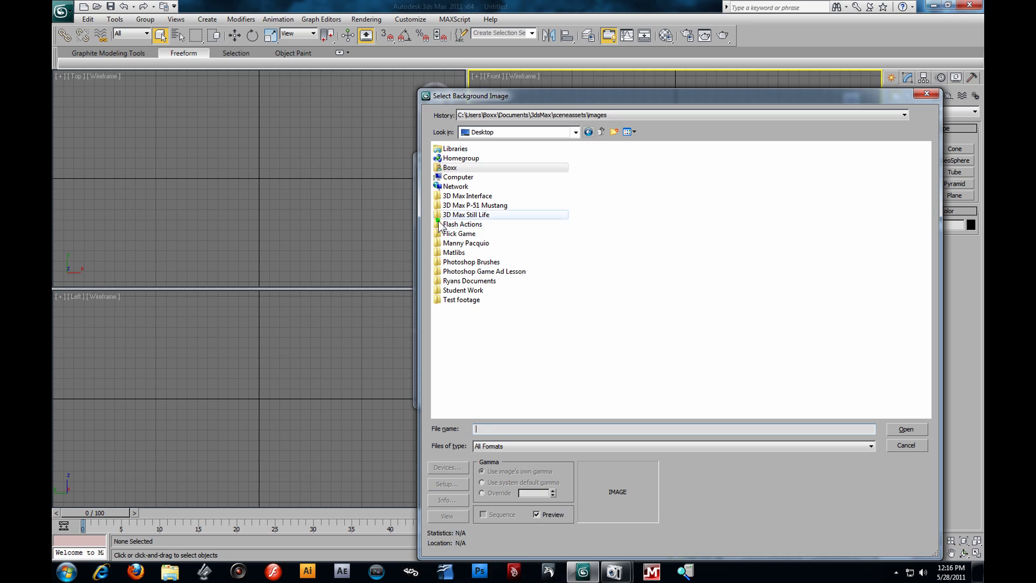
double_click(461, 215)
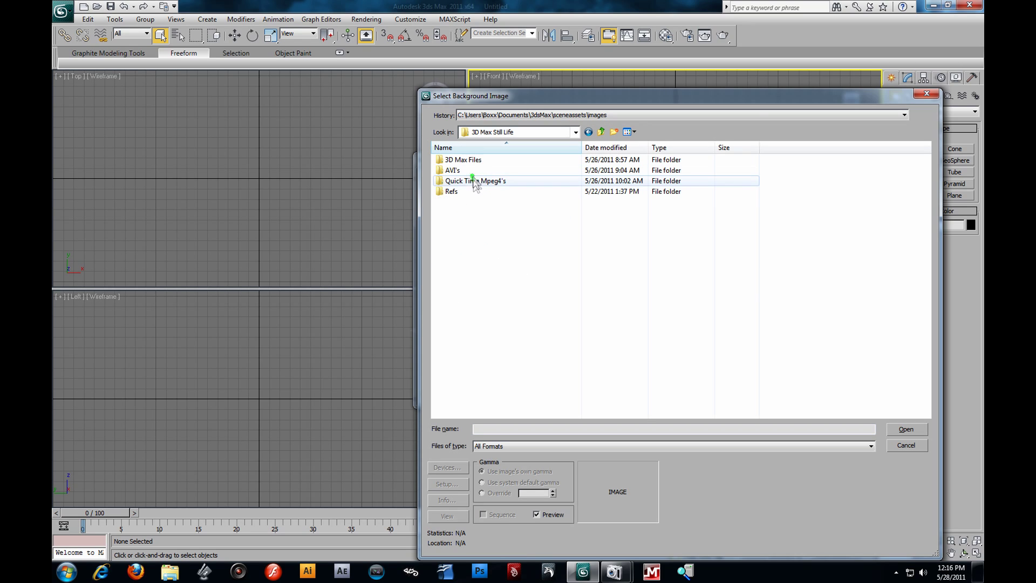
double_click(451, 190)
left_click(472, 168)
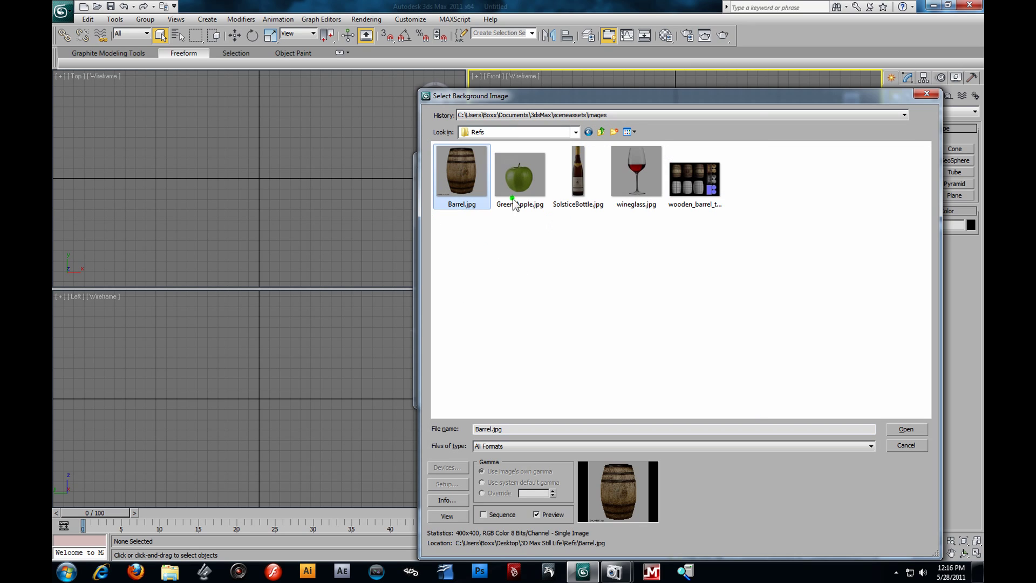
left_click(909, 429)
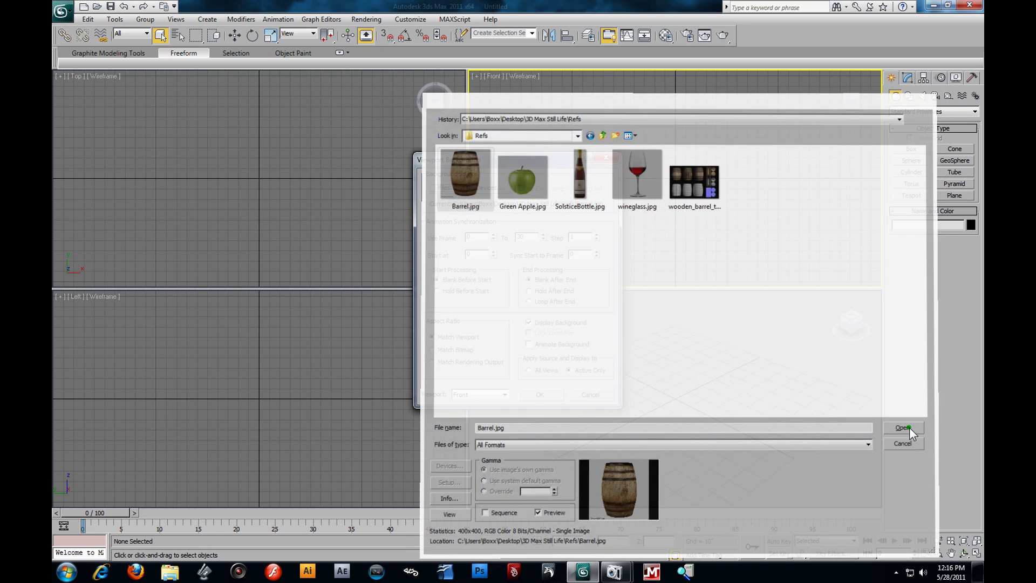
- Set the background's aspect ratio to Match Bitmap, enable Lock Zoom/Pan, and apply the background settings
left_click(432, 349)
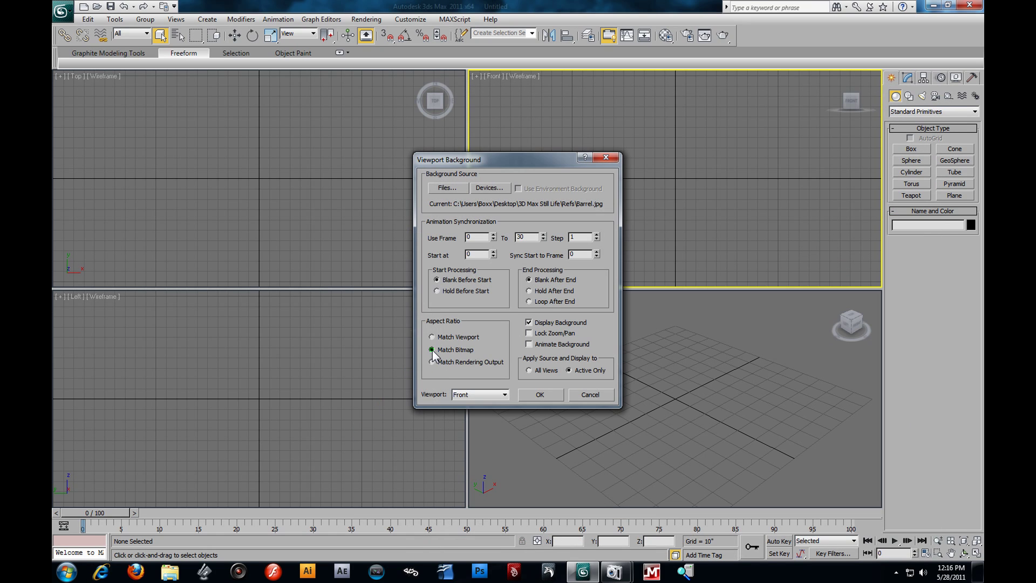
left_click(555, 397)
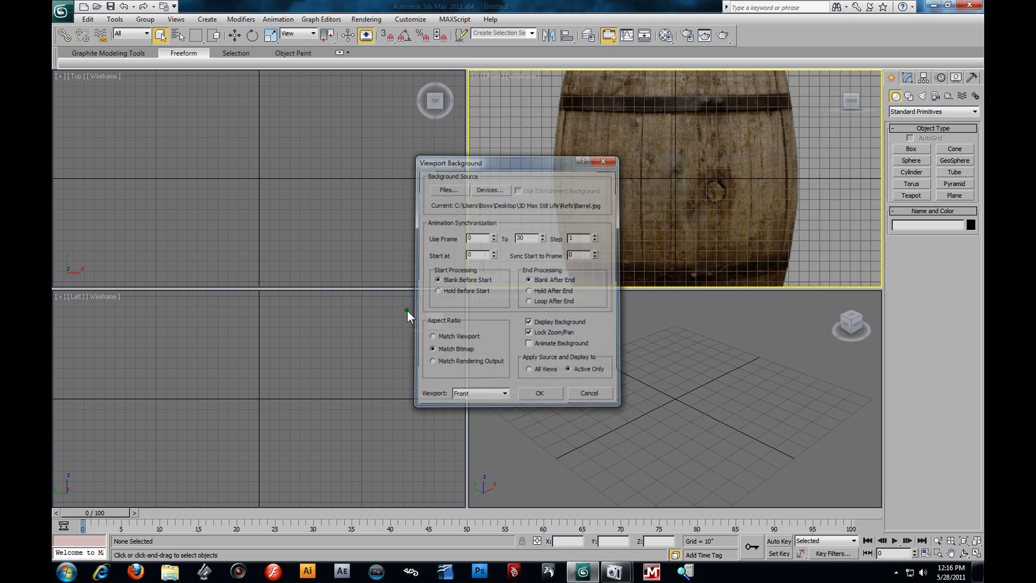
scroll(745, 140, "down", 5)
scroll(680, 160, "up", 3)
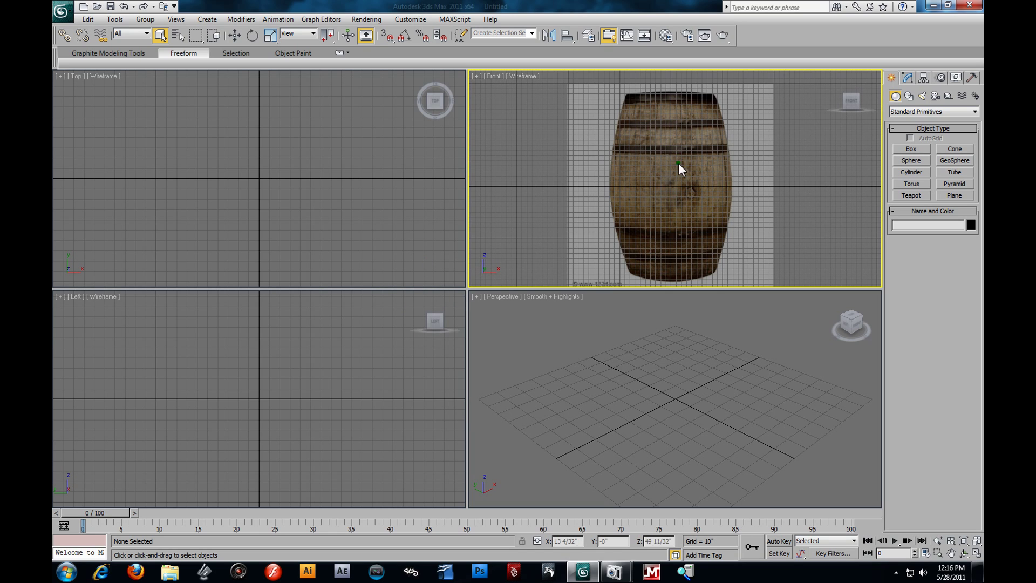
- Hide the grid in the Front viewport and maximize that viewport on the barrel reference
key("g")
scroll(694, 173, "up", 2)
scroll(693, 174, "down", 4)
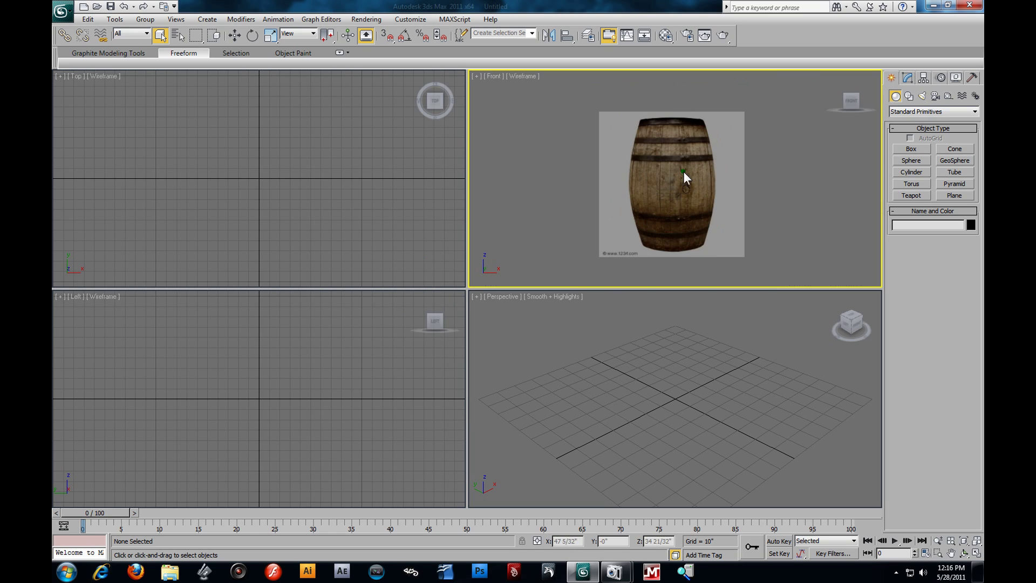
scroll(723, 179, "up", 3)
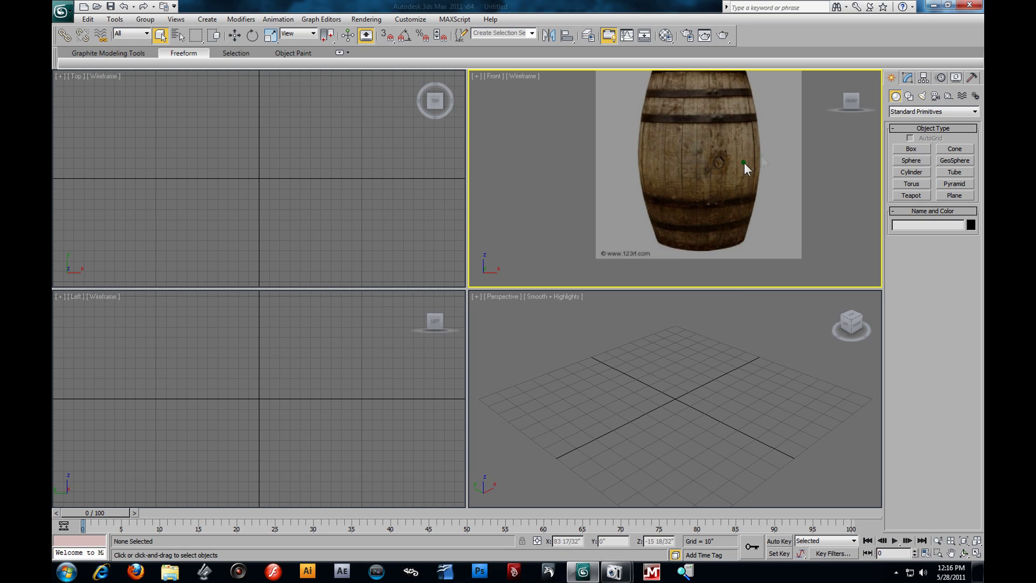
middle_click_drag(744, 163, 742, 173)
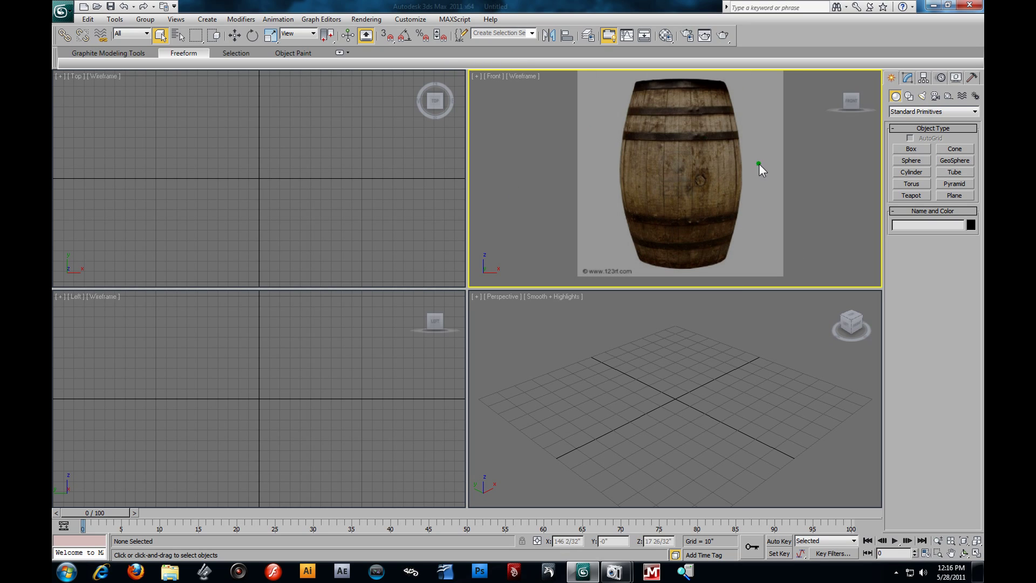
key("alt+w")
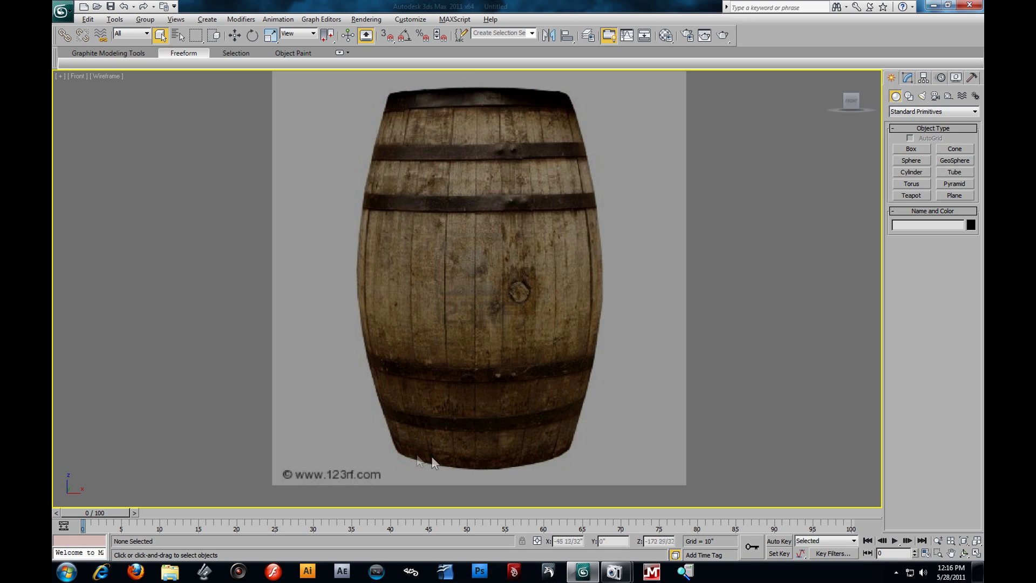
- Return to the four-viewport layout and create a cylinder in Perspective, about 40 19/32" in radius and 83 9/32" high
left_click(914, 173)
key("alt+w")
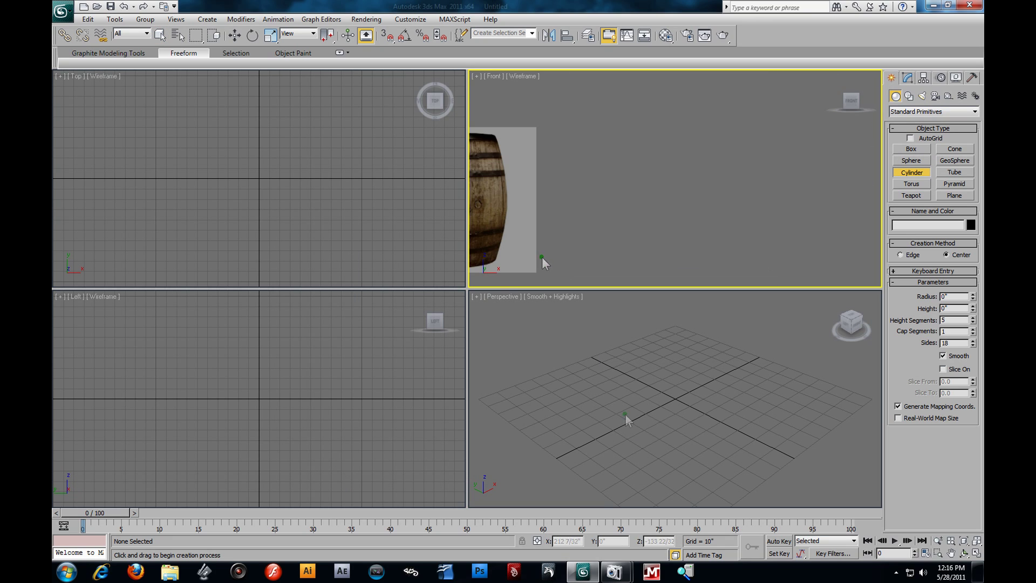
left_click_drag(698, 438, 717, 450)
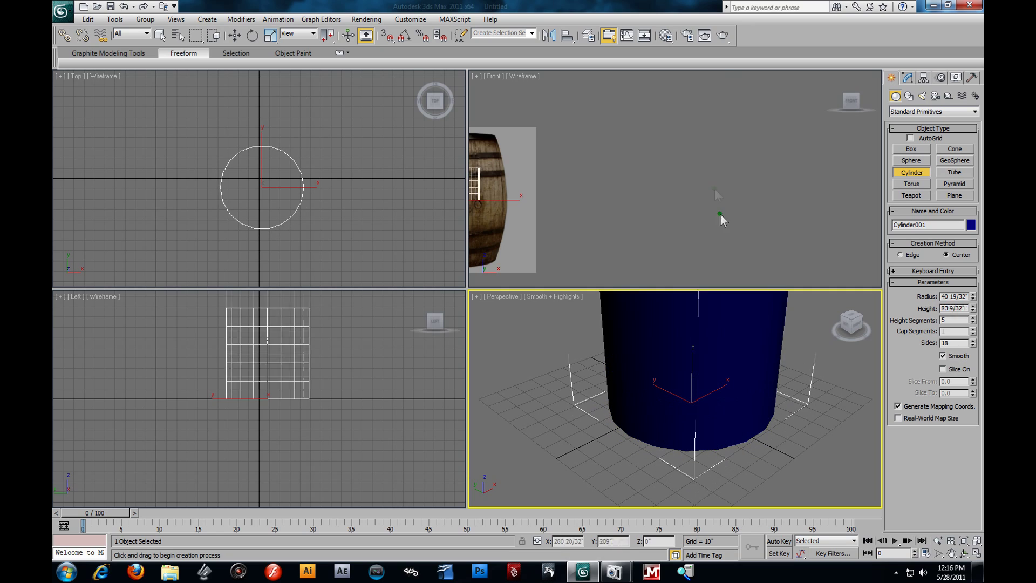
- Scale the cylinder uniformly to about 252%, and reduce its vertical scale to about 178% in the Front view
left_click(270, 35)
right_click(586, 157)
left_click_drag(704, 200, 636, 113)
key("r")
middle_click_drag(717, 124, 703, 180)
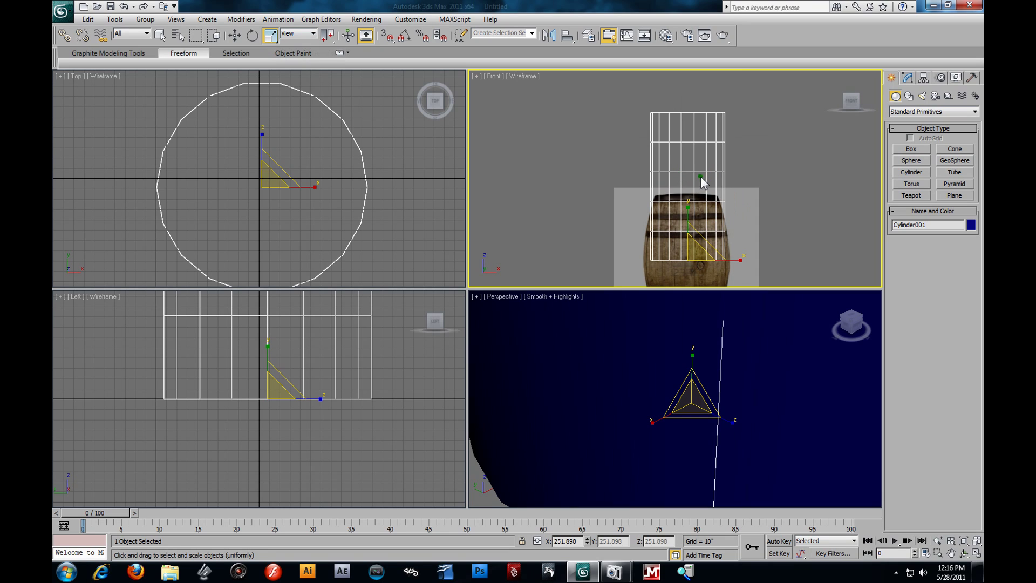
left_click_drag(689, 214, 672, 243)
key("r")
key("r")
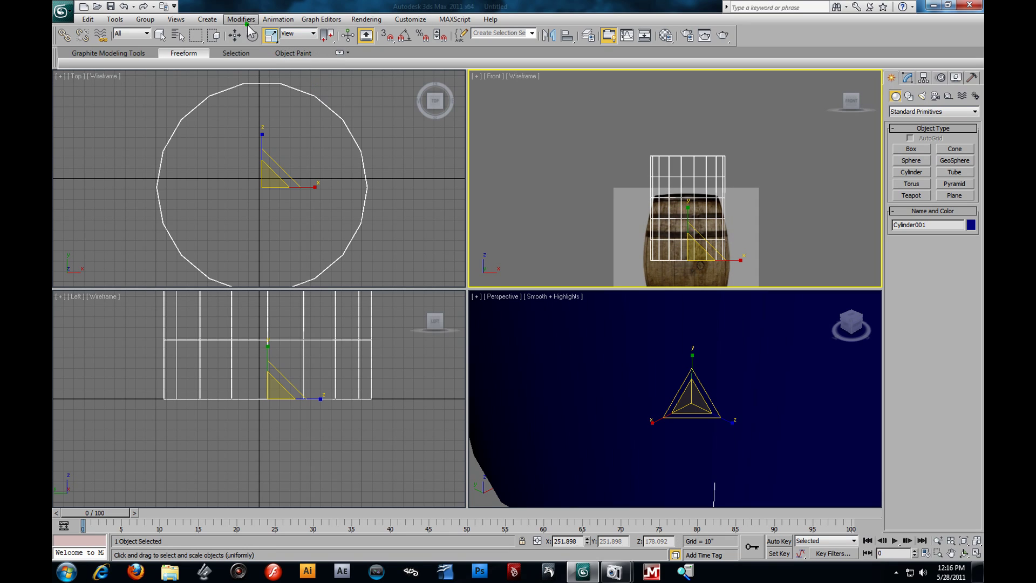
- Move the cylinder over the barrel photo in the Front view, placing its base near the barrel's bottom
key("w")
scroll(599, 151, "down", 2)
left_click_drag(666, 144, 669, 191)
- Scale the cylinder uniformly by about 121% to cover the barrel photo and maximize the Front viewport
left_click(270, 35)
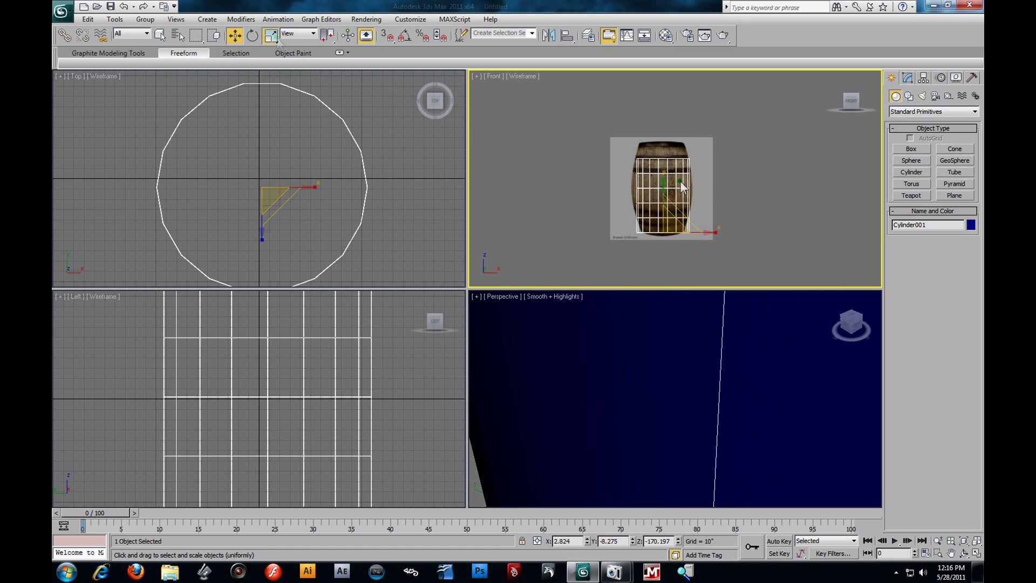
left_click_drag(672, 233, 656, 214)
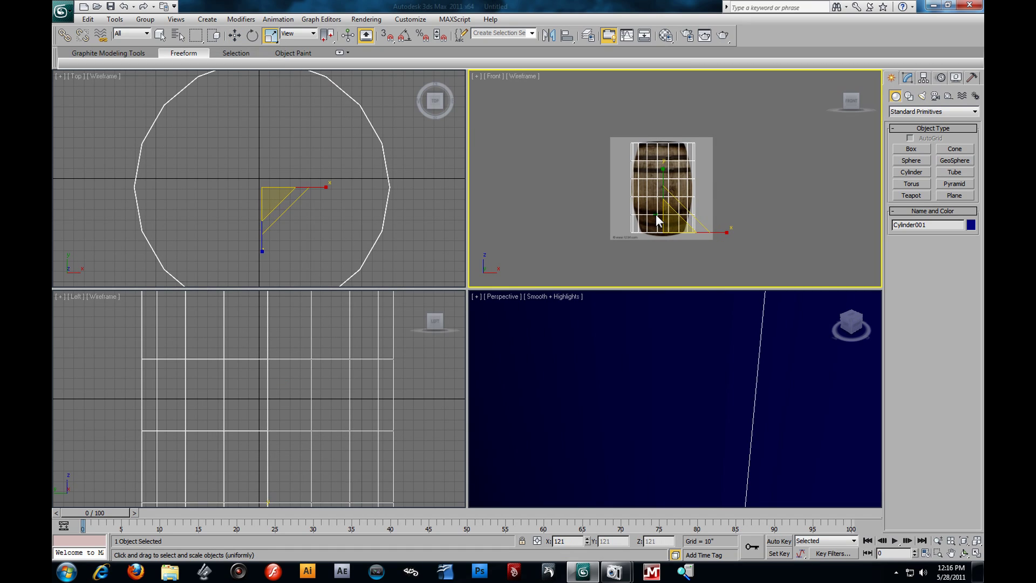
scroll(808, 213, "up", 2)
key("alt+w")
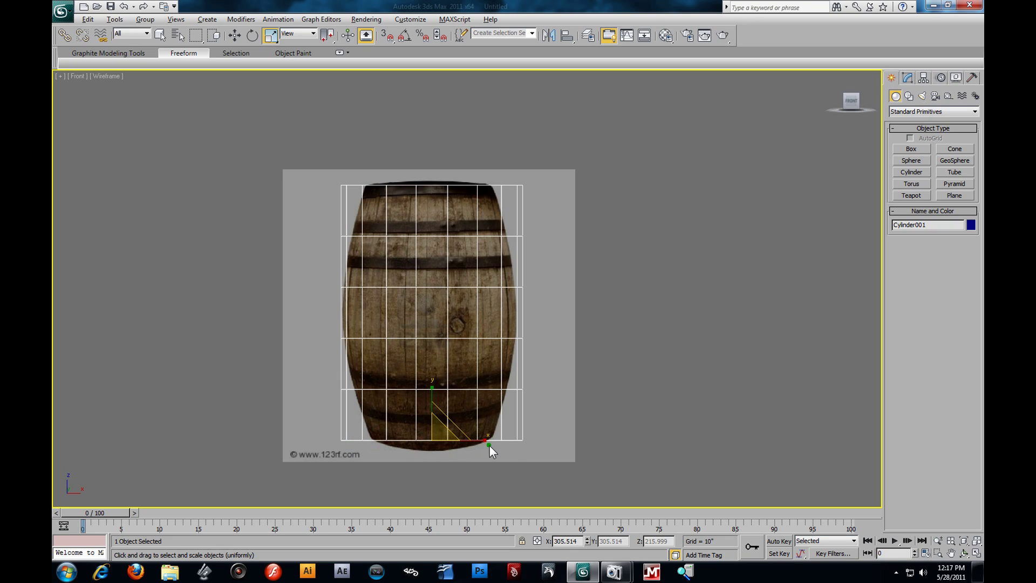
- Convert the cylinder to an Editable Poly and enter its Vertex sub-object level
left_click(653, 410)
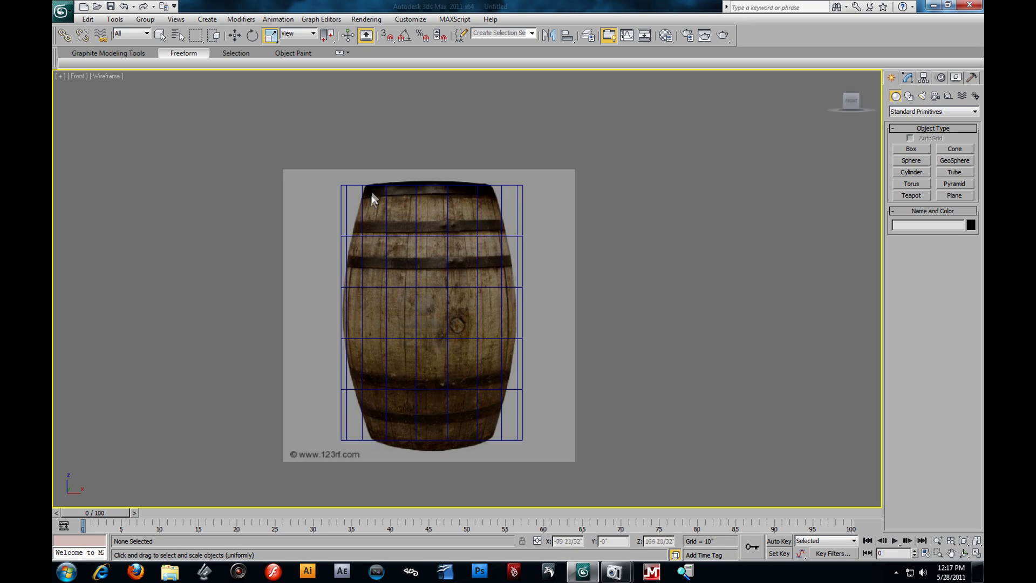
left_click(520, 192)
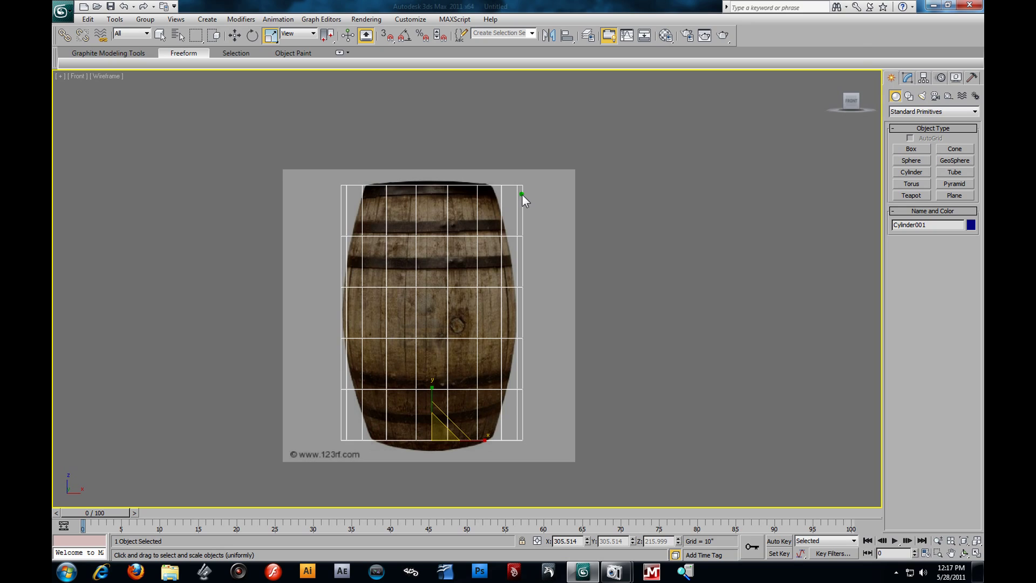
left_click(908, 77)
right_click(918, 123)
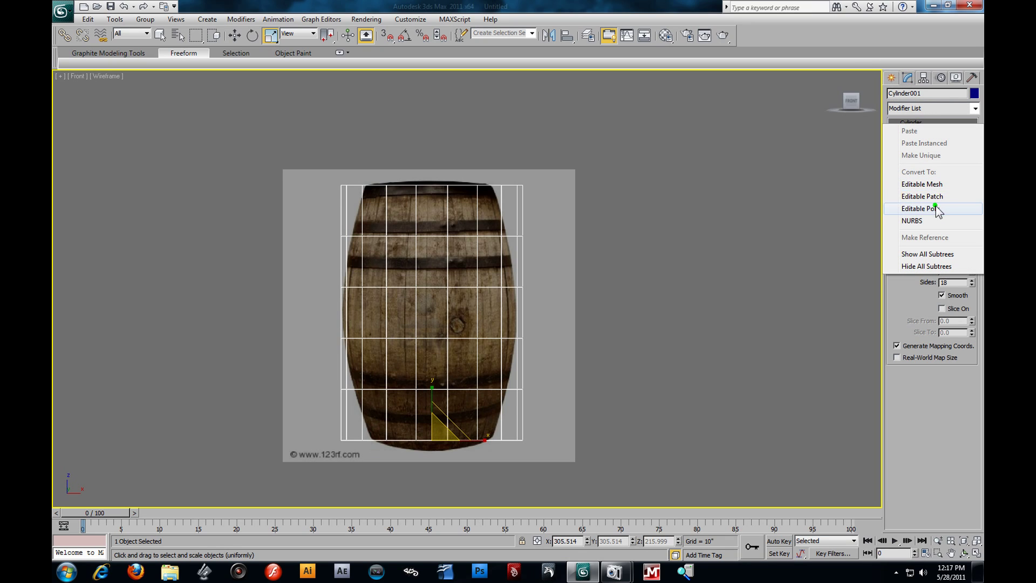
left_click(936, 208)
left_click(917, 122)
left_click(894, 123)
left_click(925, 132)
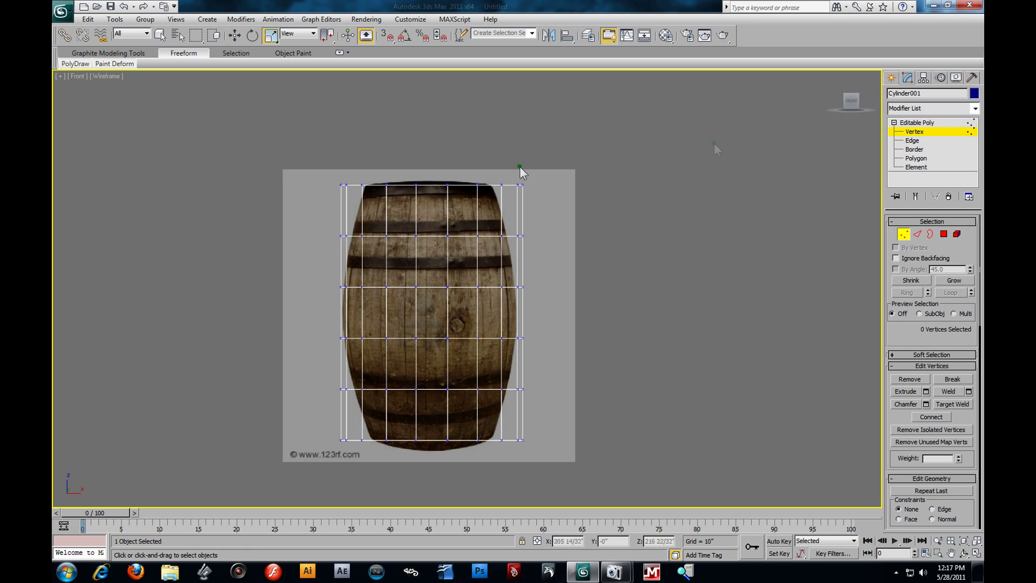
- Raise the inner vertex pairs along the cylinder's top edge slightly to follow the barrel's curved rim
left_click_drag(435, 169, 451, 224)
left_click(234, 35)
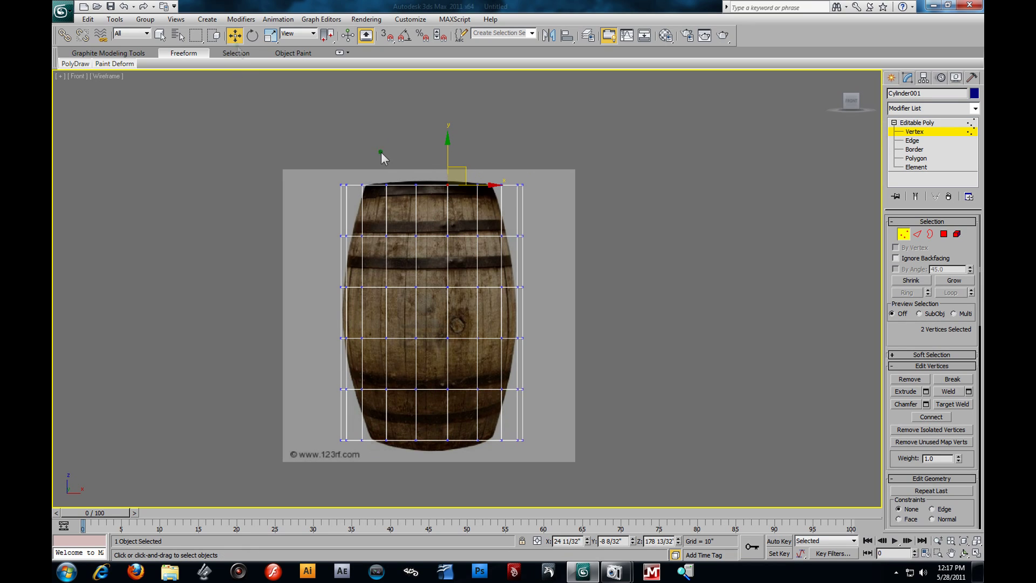
left_click_drag(448, 160, 416, 159)
left_click_drag(379, 192, 393, 167)
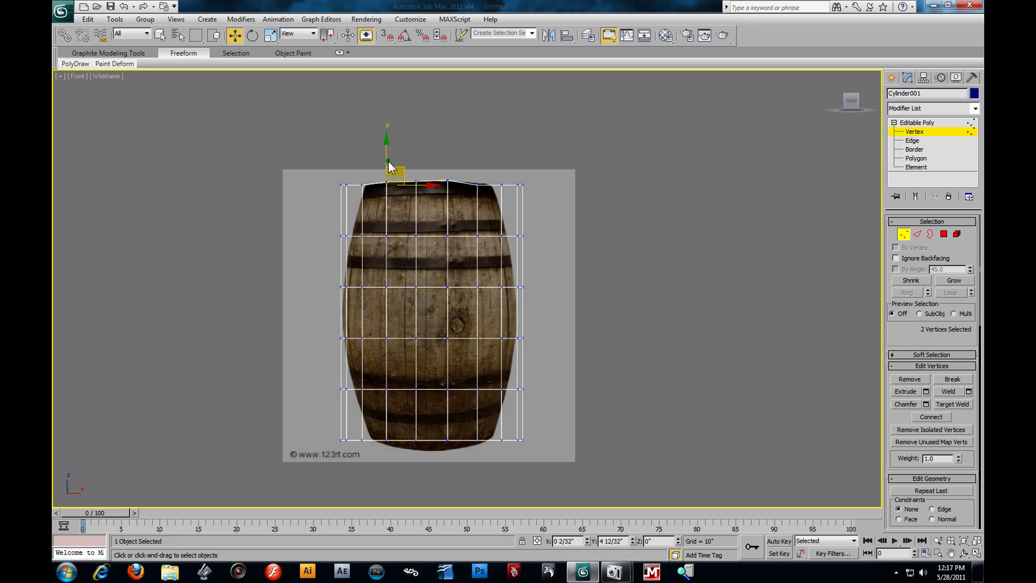
left_click_drag(464, 192, 481, 169)
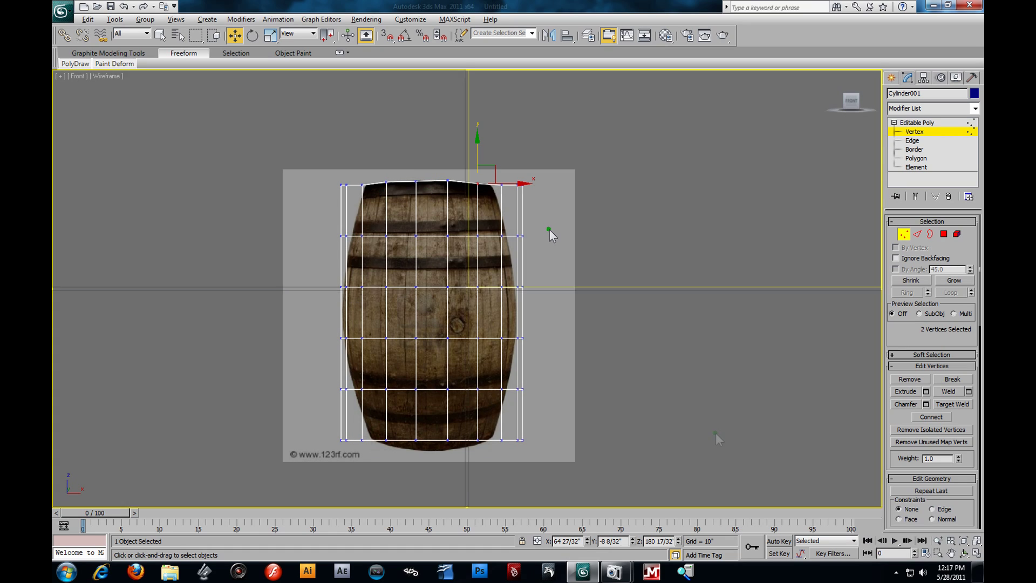
- Restore the four-viewport layout and display edged faces on the cylinder in the Perspective view
key("alt+w")
right_click(698, 405)
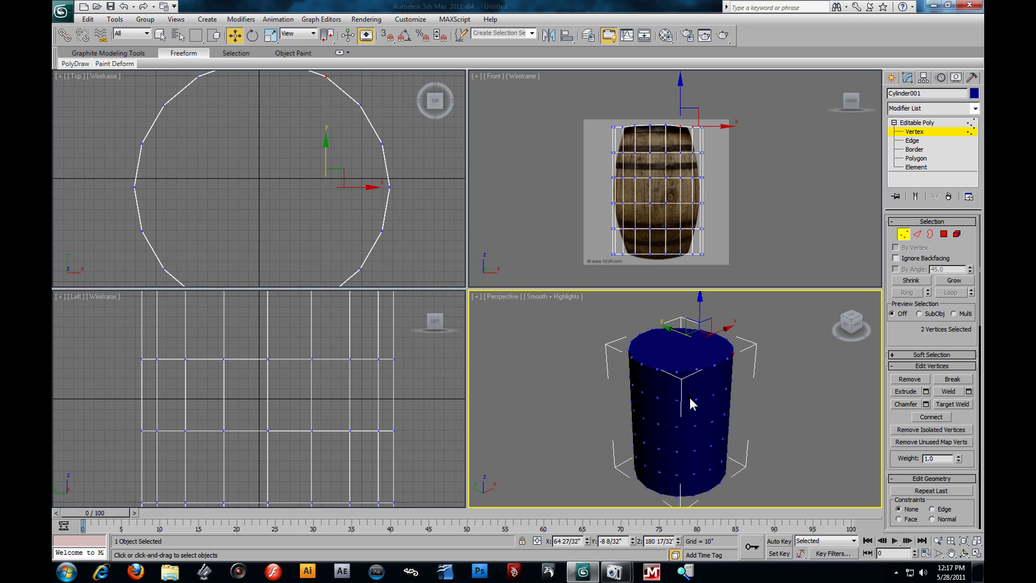
key("F4")
middle_click_drag(678, 422, 597, 394, "alt")
right_click(770, 153)
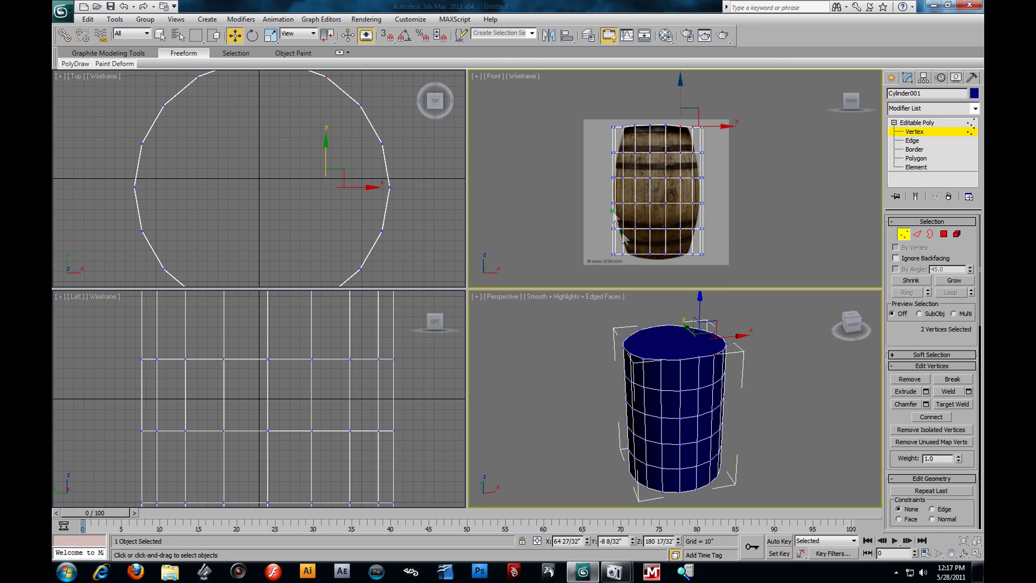
- Lower the inner vertex pairs along the cylinder's bottom edge slightly to follow the barrel's curved base
scroll(702, 252, "up", 2)
left_click_drag(603, 243, 618, 259)
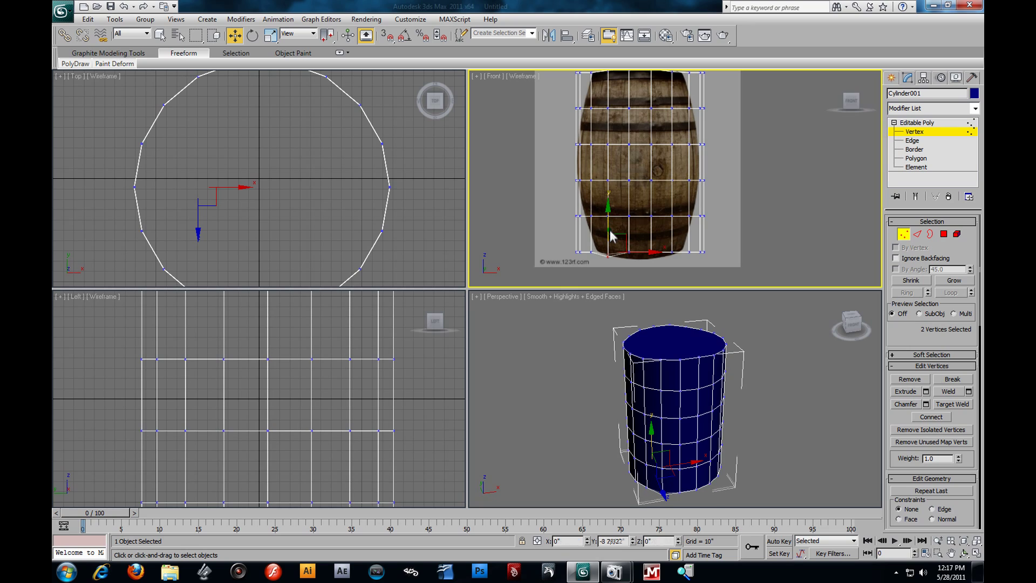
left_click_drag(641, 270, 630, 232)
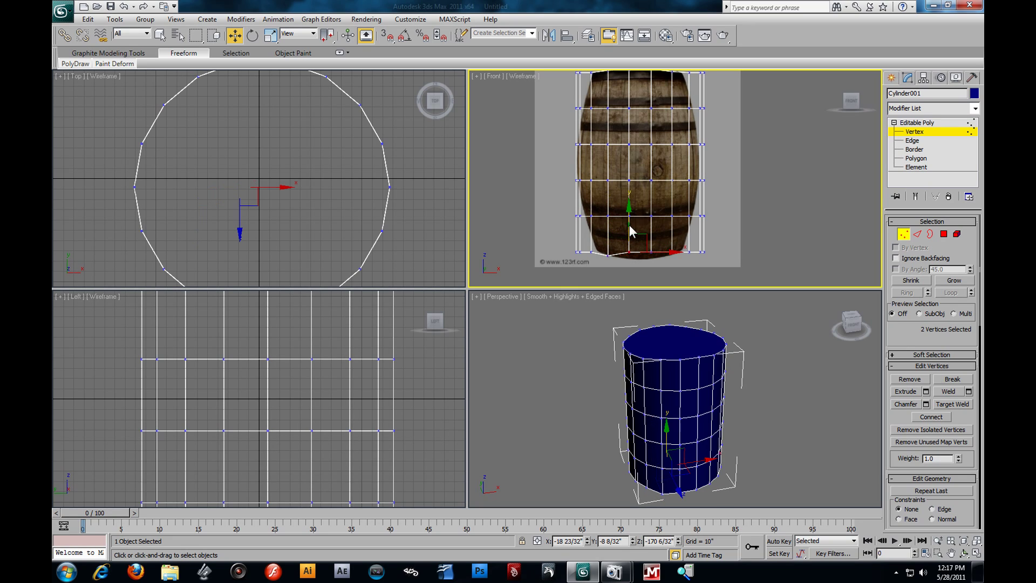
left_click_drag(648, 229, 664, 261)
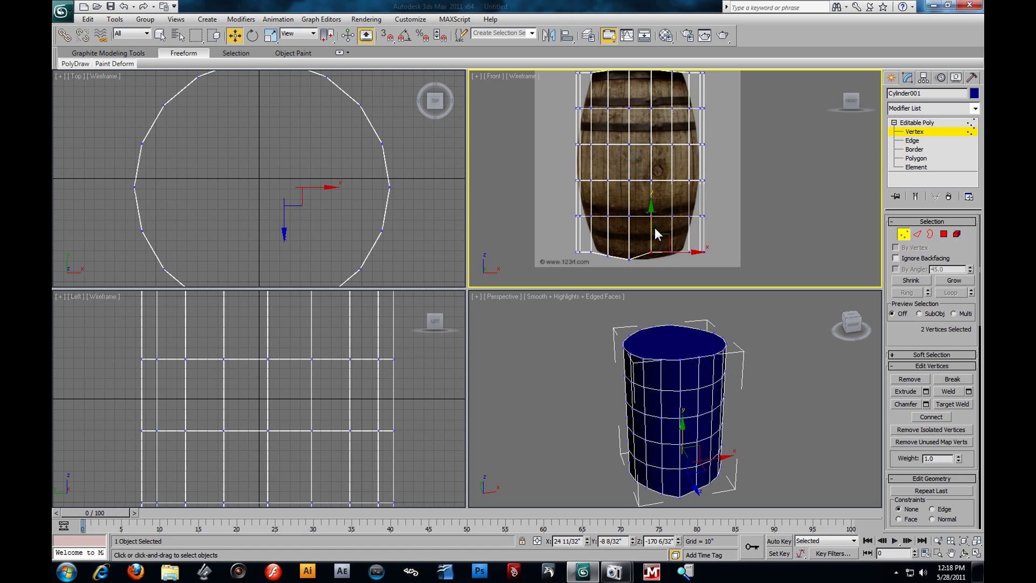
mouse_move(667, 245)
left_mouse_down()
mouse_move(687, 237)
mouse_move(672, 228)
left_mouse_up()
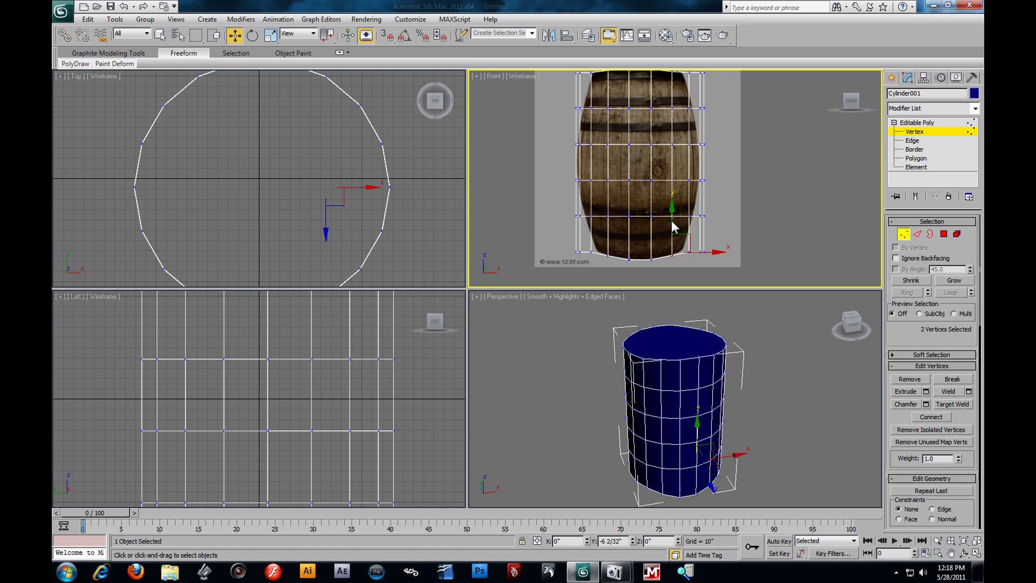
- Leave the Vertex sub-object level and delete the blue cylinder, keeping the barrel photo in the Front view
left_click(934, 134)
left_click(659, 405)
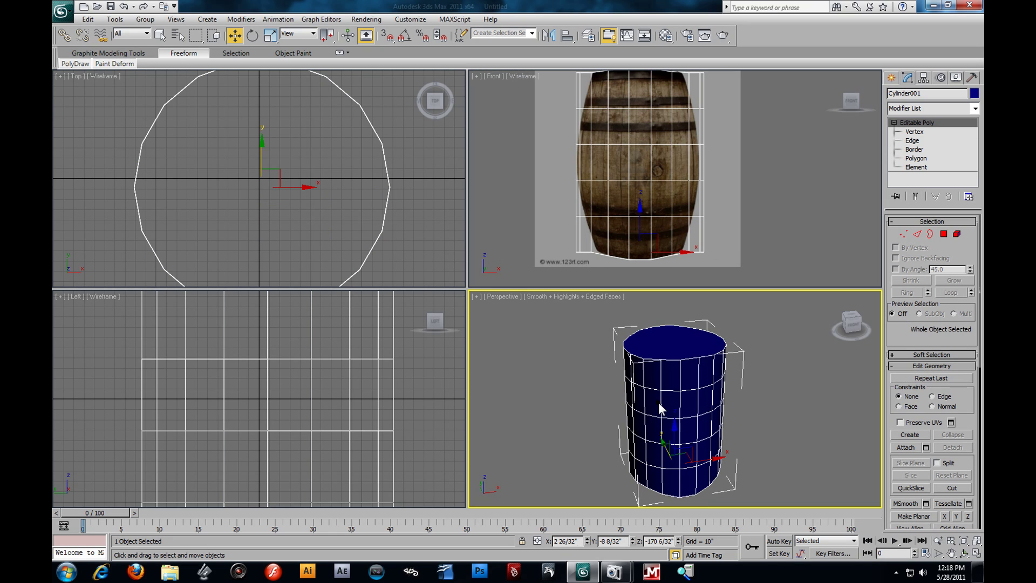
key("Delete")
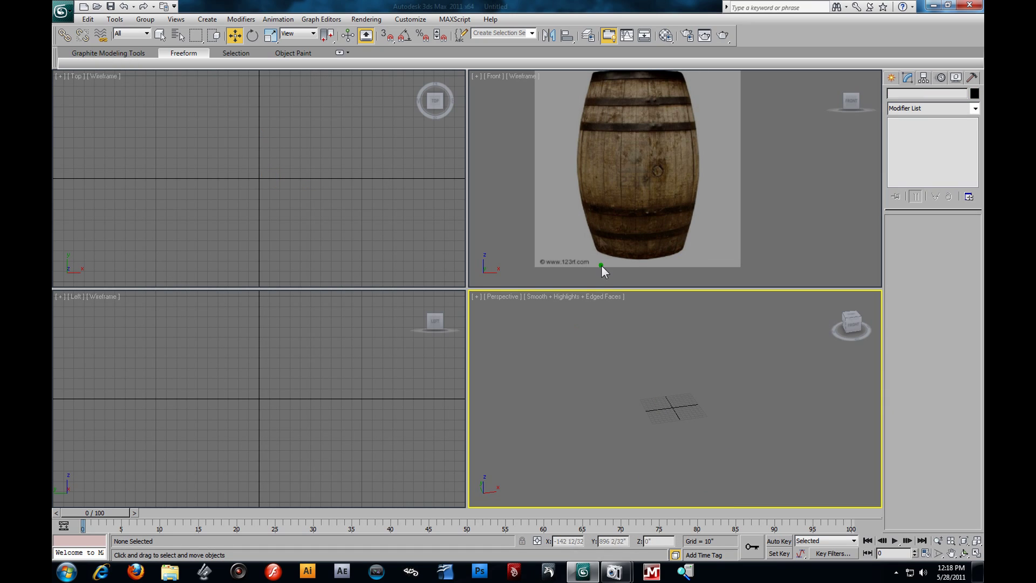
left_click(661, 234)
key("ctrl+shift+z")
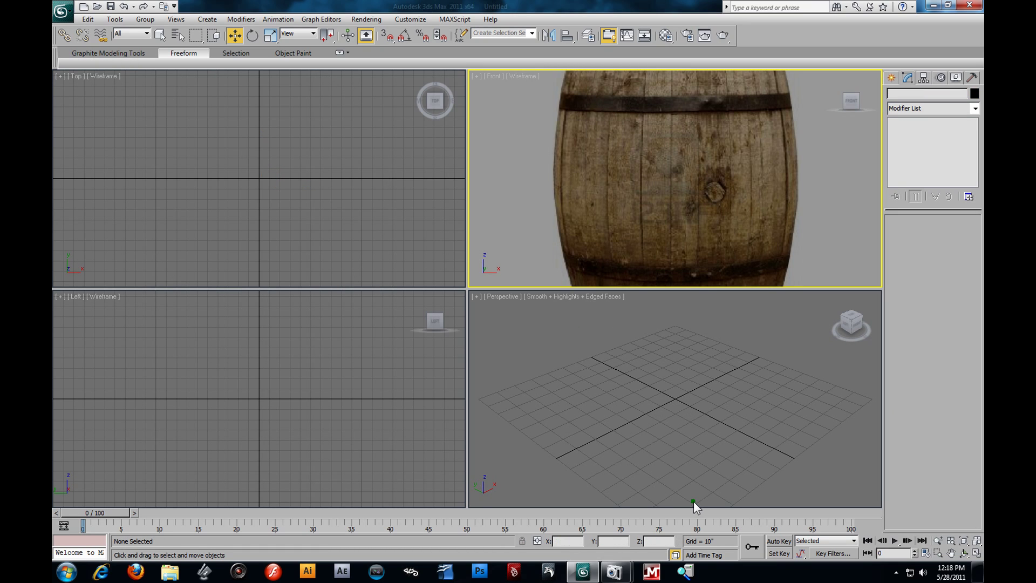
scroll(742, 169, "down", 4)
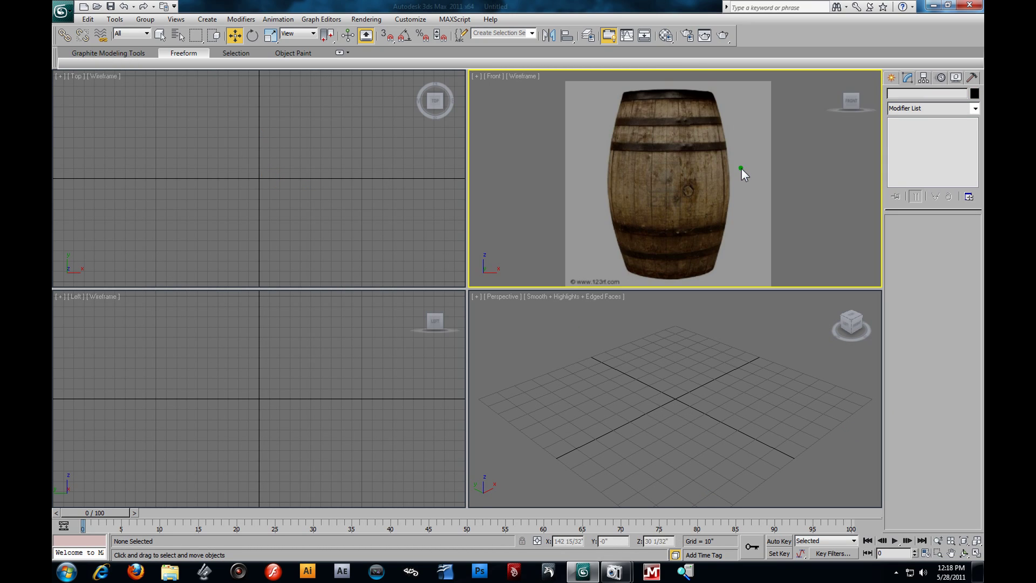
- Create a cylinder from the grid centre in the Perspective view, about 51" in radius and 177" high
left_click(891, 77)
left_click(912, 173)
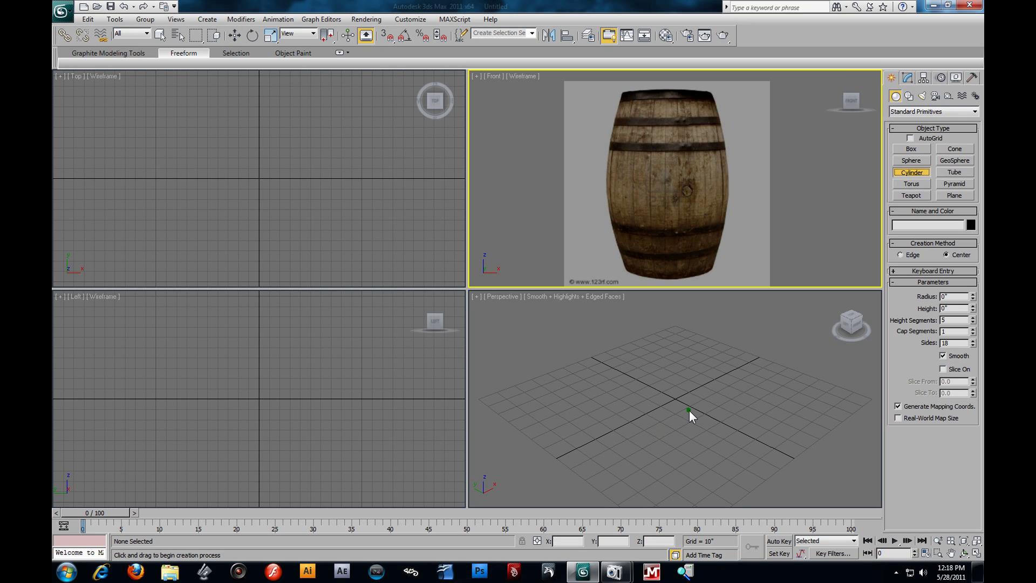
left_click_drag(674, 398, 692, 438)
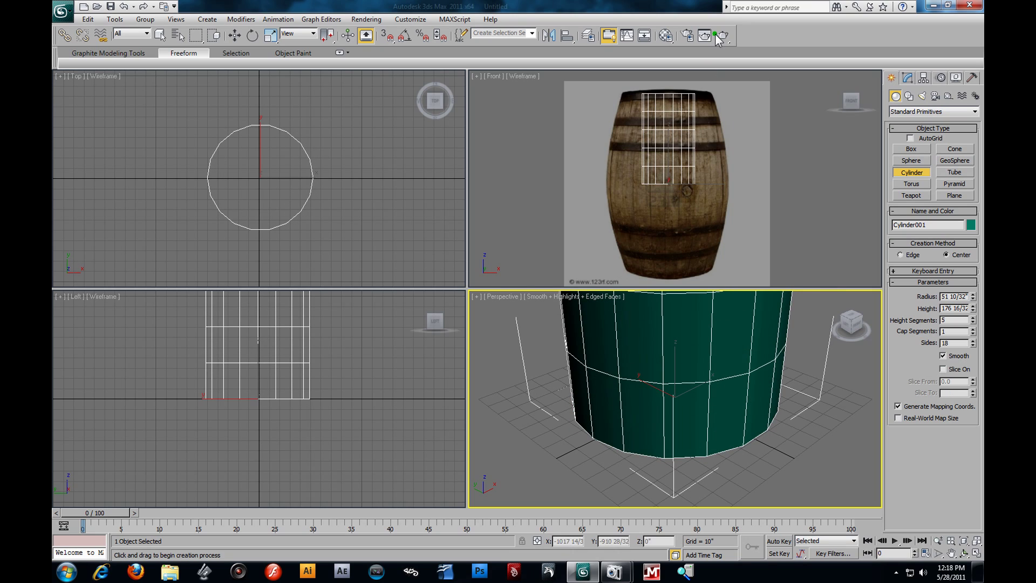
left_click(617, 363)
scroll(629, 425, "down", 5)
scroll(629, 424, "up", 3)
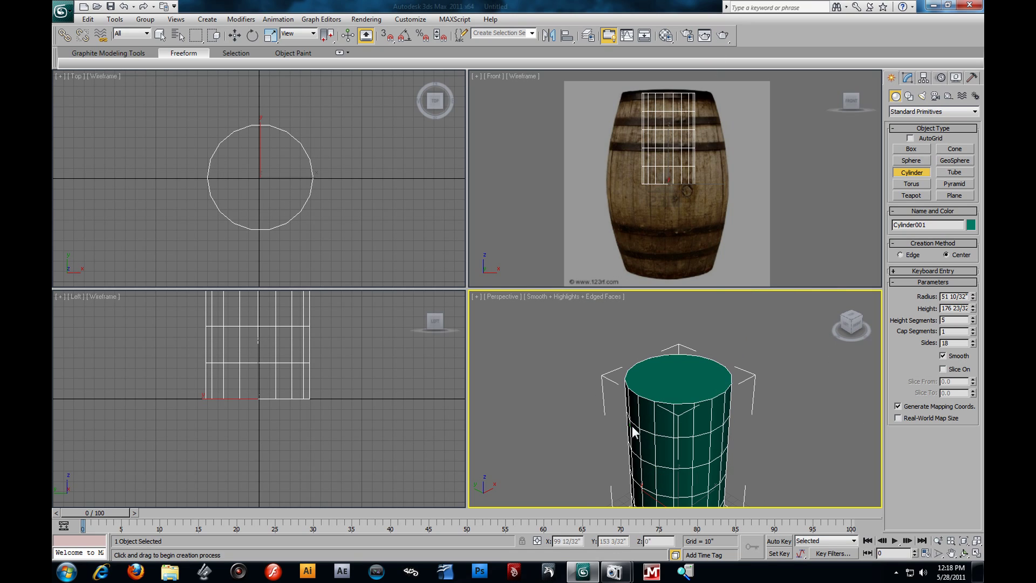
- Set the cylinder to 3 height segments and 8 sides
double_click(954, 320)
type("3")
key("Return")
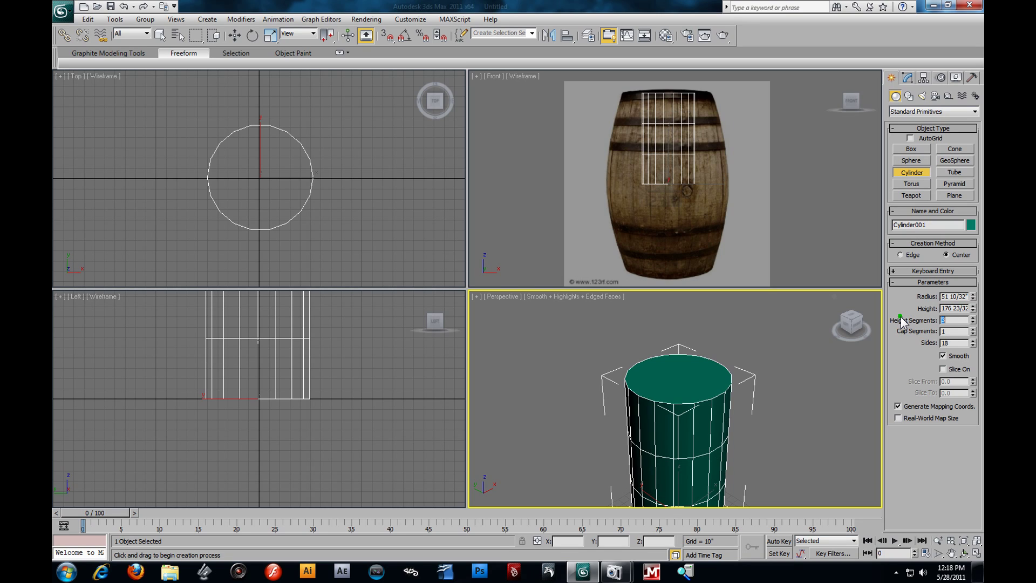
double_click(954, 344)
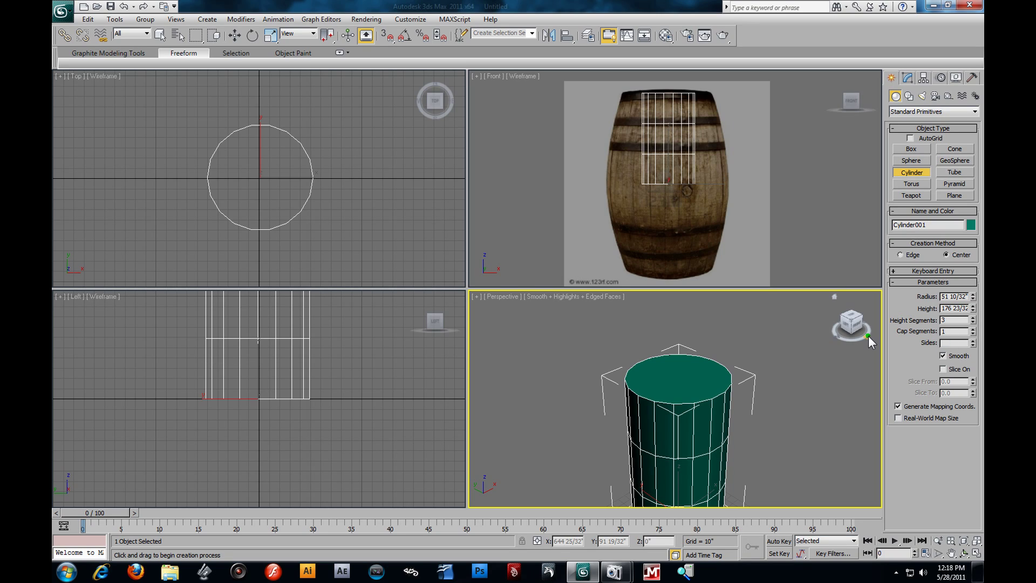
type("8")
key("Return")
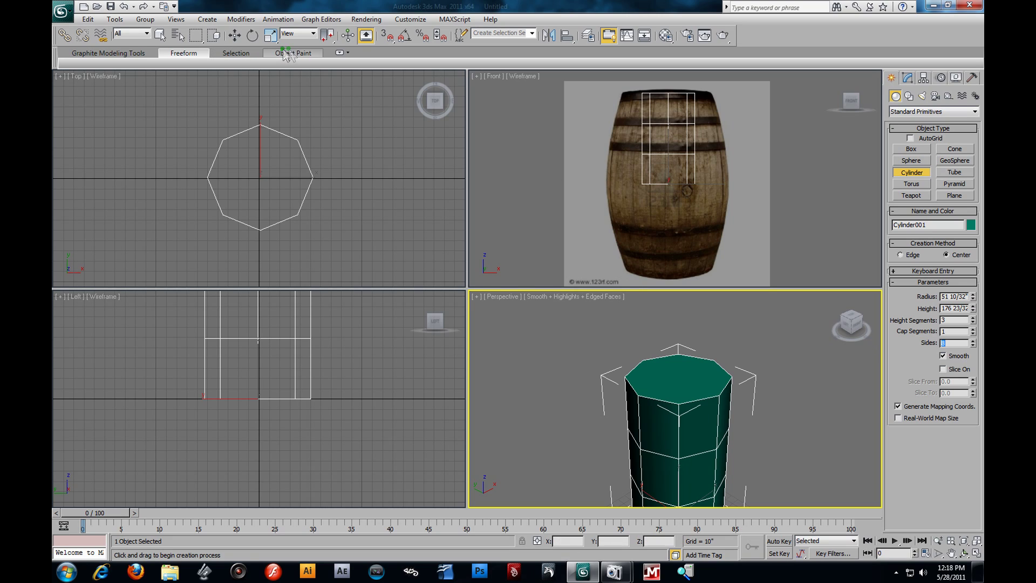
- Scale the cylinder uniformly by about 213% and move it down over the barrel photo in the Front view
left_click(270, 35)
scroll(656, 140, "down", 4)
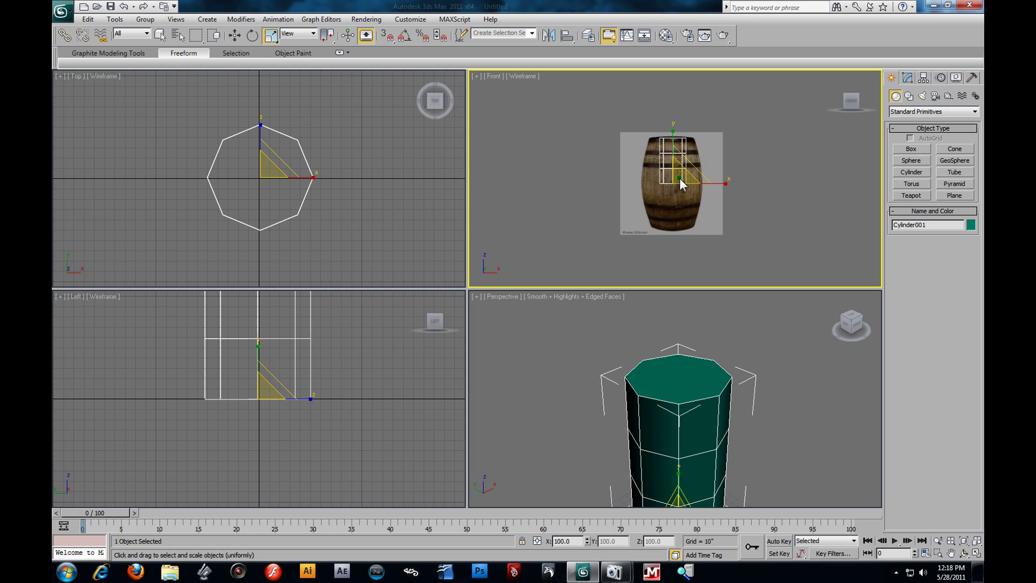
left_click_drag(679, 178, 244, 49)
left_click(235, 36)
left_click_drag(662, 156, 669, 184)
- Scale the cylinder vertically to about 206% so its height fits the barrel photo
left_click(271, 37)
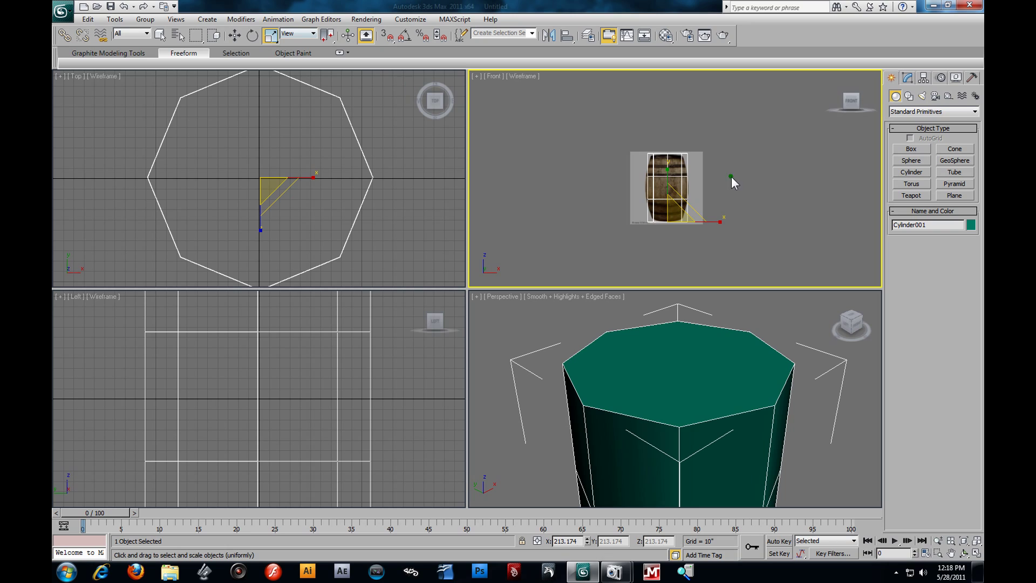
scroll(720, 187, "up", 4)
left_click_drag(657, 230, 660, 229)
- Maximize the Perspective viewport and convert the cylinder to an Editable Poly
right_click(744, 313)
scroll(692, 340, "up", 3)
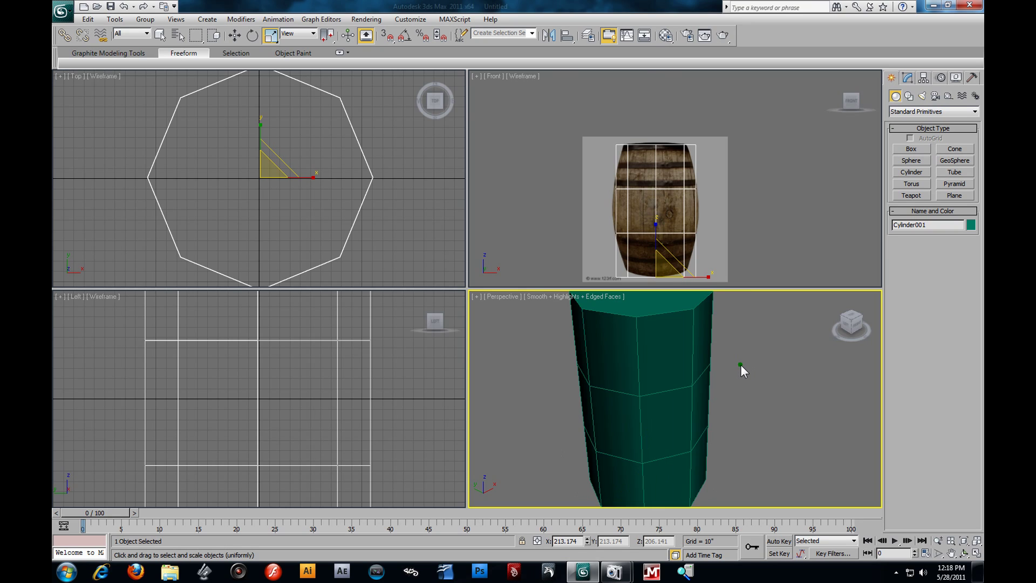
left_click(741, 367)
key("alt+w")
scroll(671, 341, "down", 4)
middle_click_drag(602, 271, 559, 308, "alt")
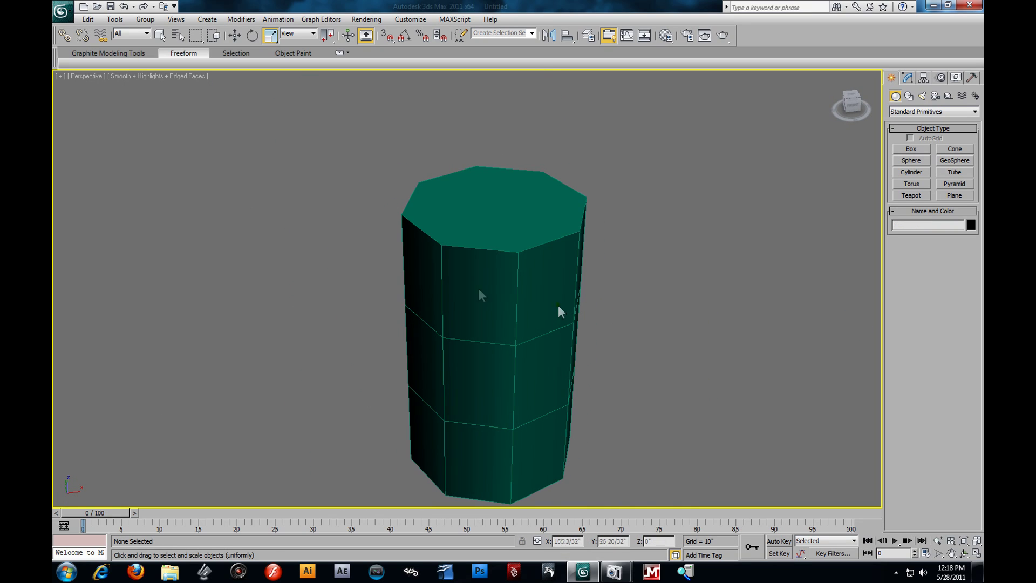
left_click(907, 77)
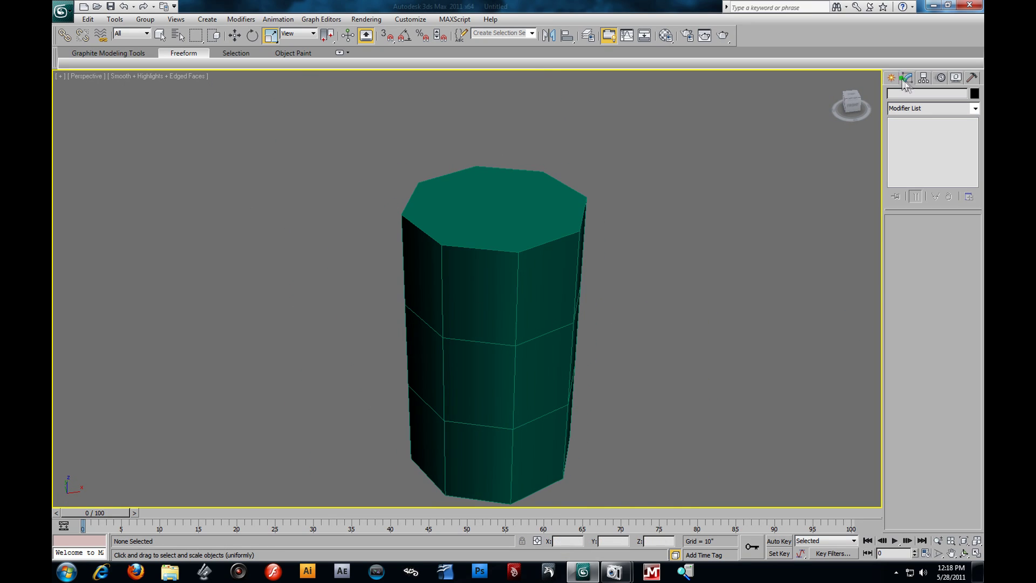
left_click(510, 235)
right_click(509, 236)
mouse_move(546, 339)
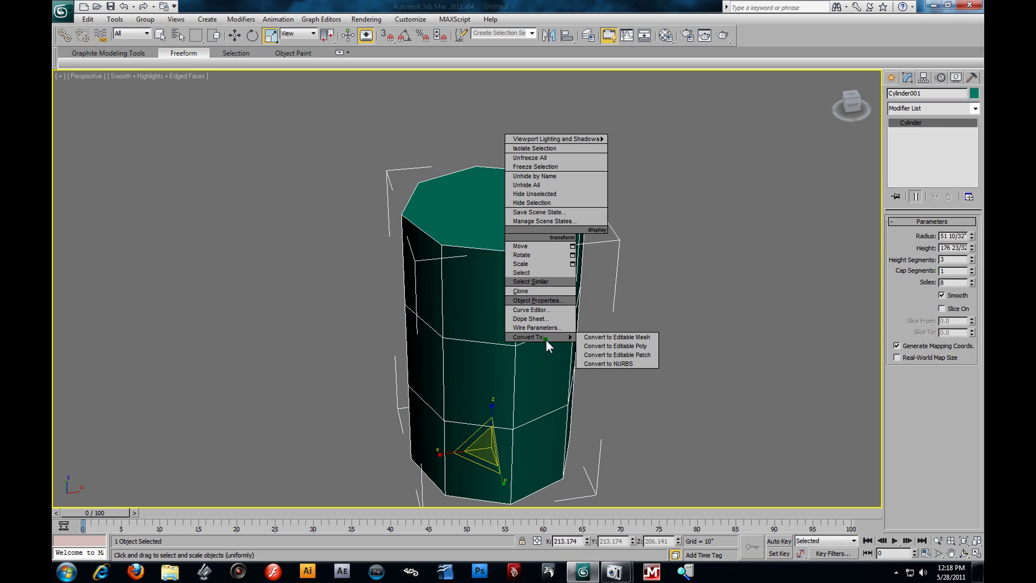
left_click(607, 346)
left_click(681, 304)
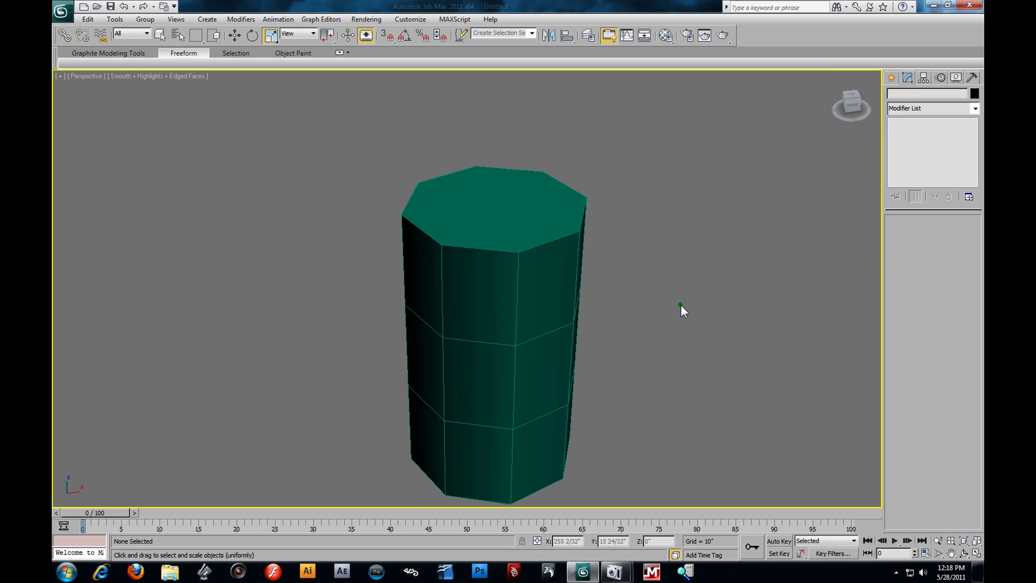
- Apply the grey 01 - Default material to the cylinder and close the Material Editor
left_click(504, 286)
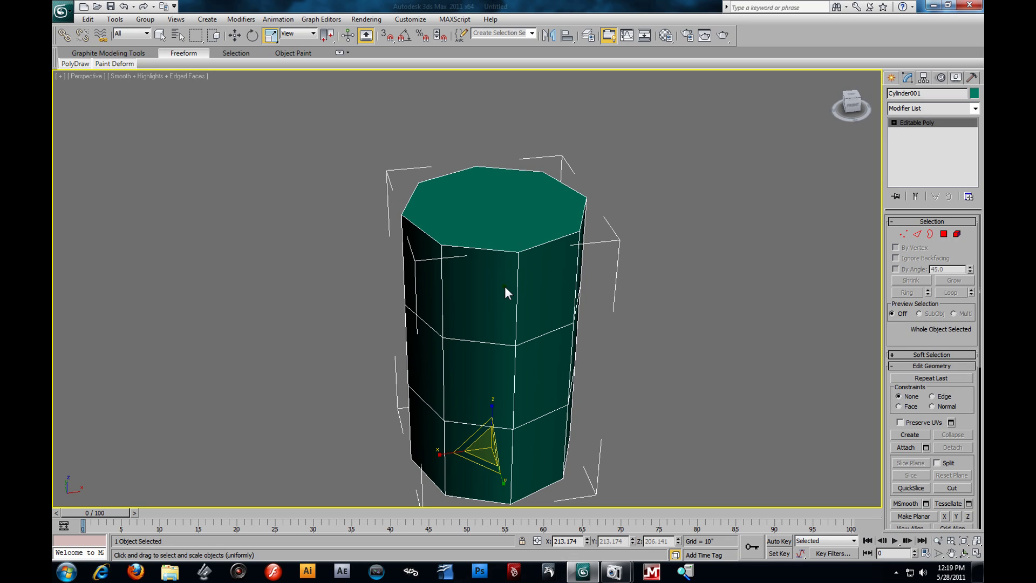
key("m")
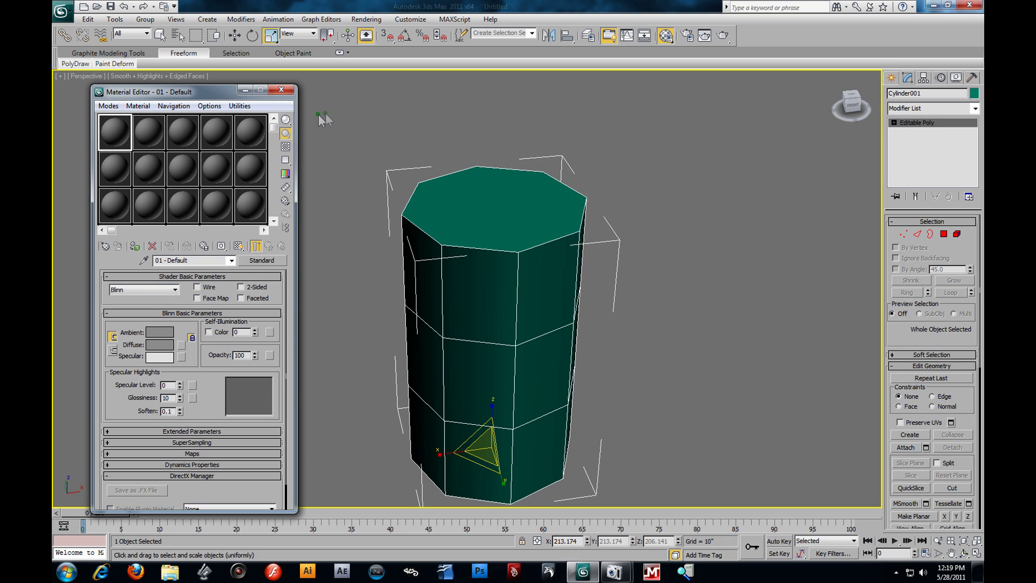
left_click_drag(111, 132, 463, 244)
left_click(282, 92)
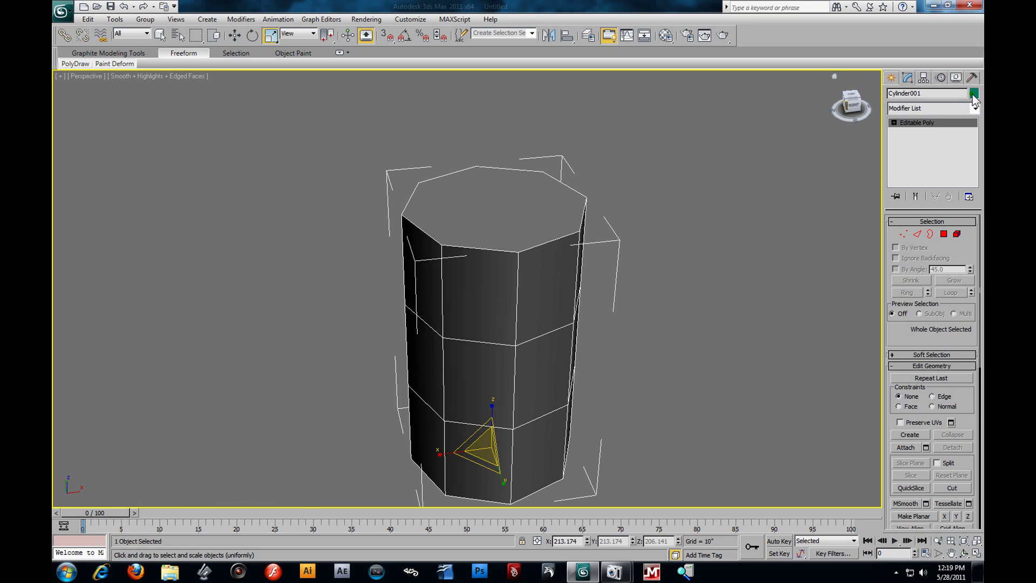
- Change the cylinder's object color to yellow-green
left_click(974, 94)
left_click(471, 254)
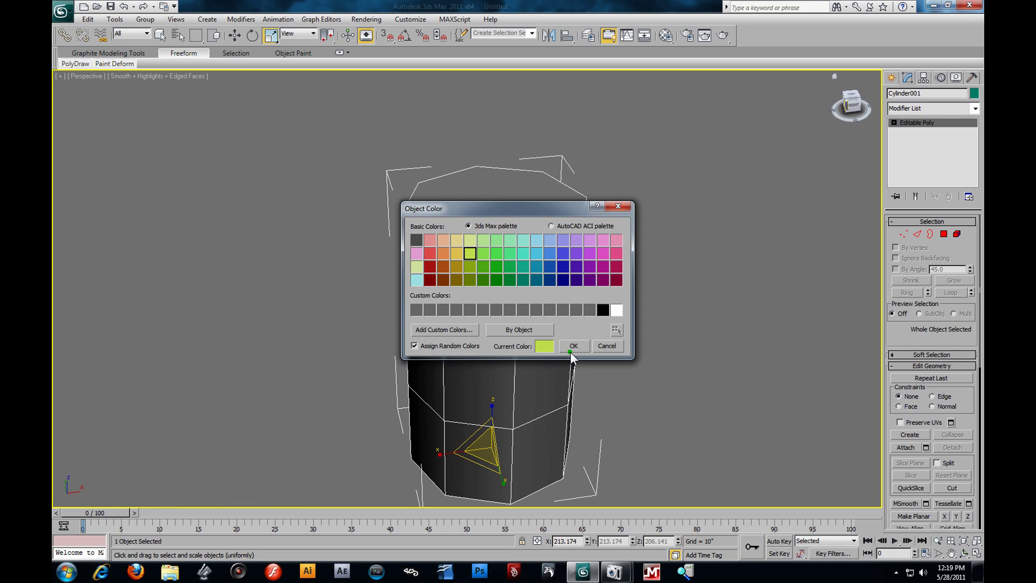
left_click(572, 346)
left_click(617, 326)
left_click(537, 320)
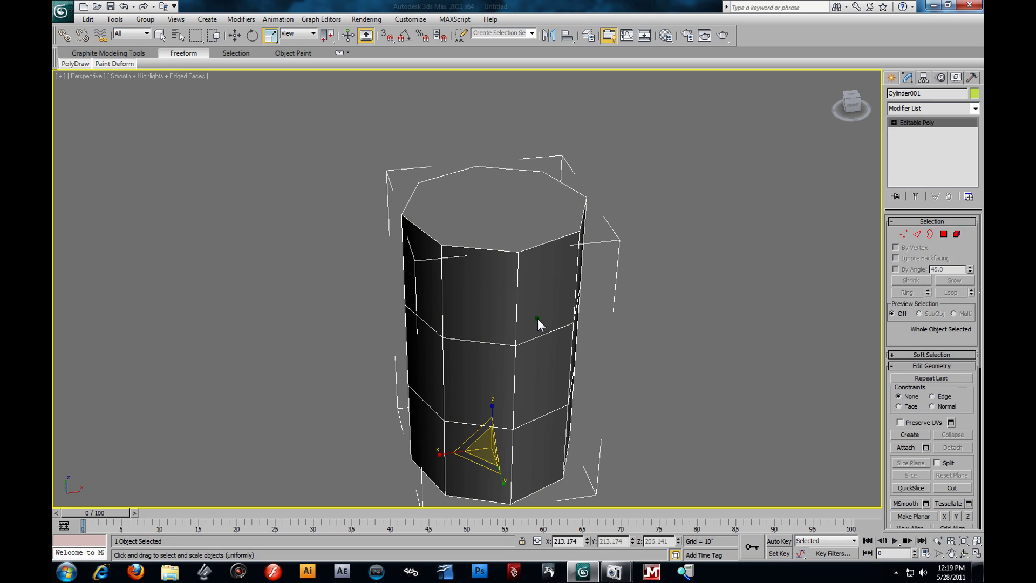
- Enter the Polygon sub-object level and delete the cylinder's top cap
key("alt+w")
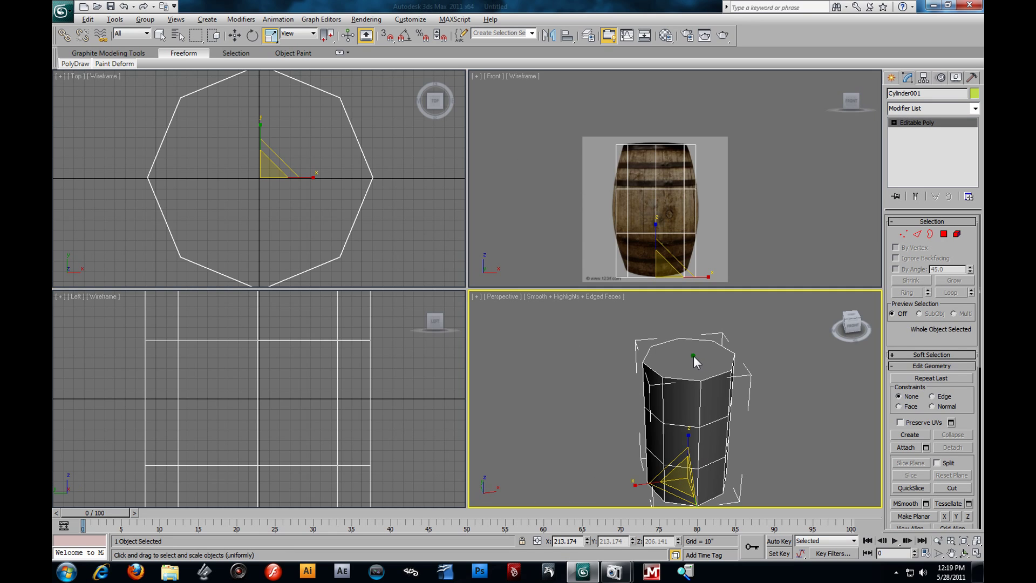
key("alt+w")
left_click(893, 123)
left_click(924, 156)
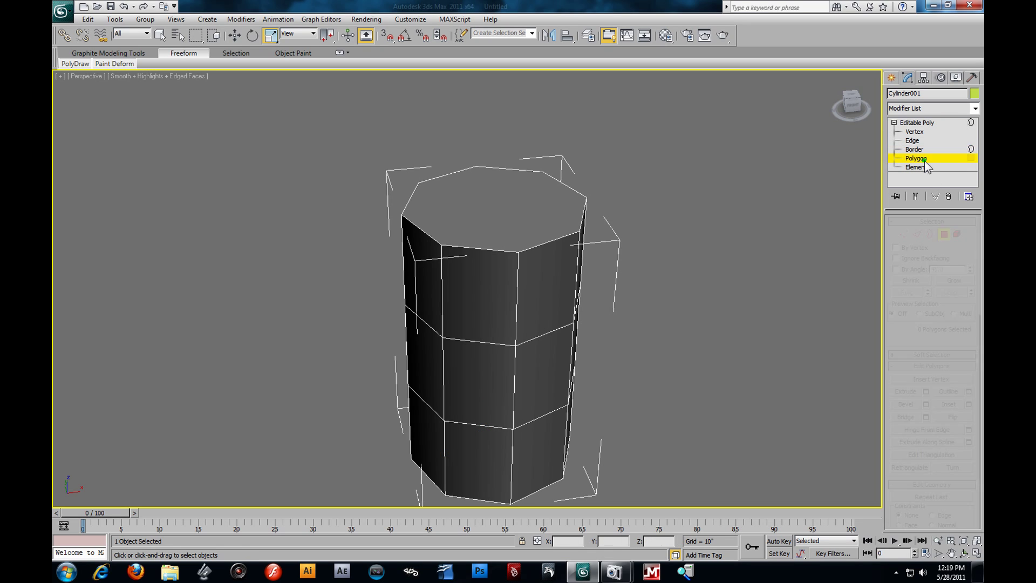
left_click(543, 215)
key("ctrl+d")
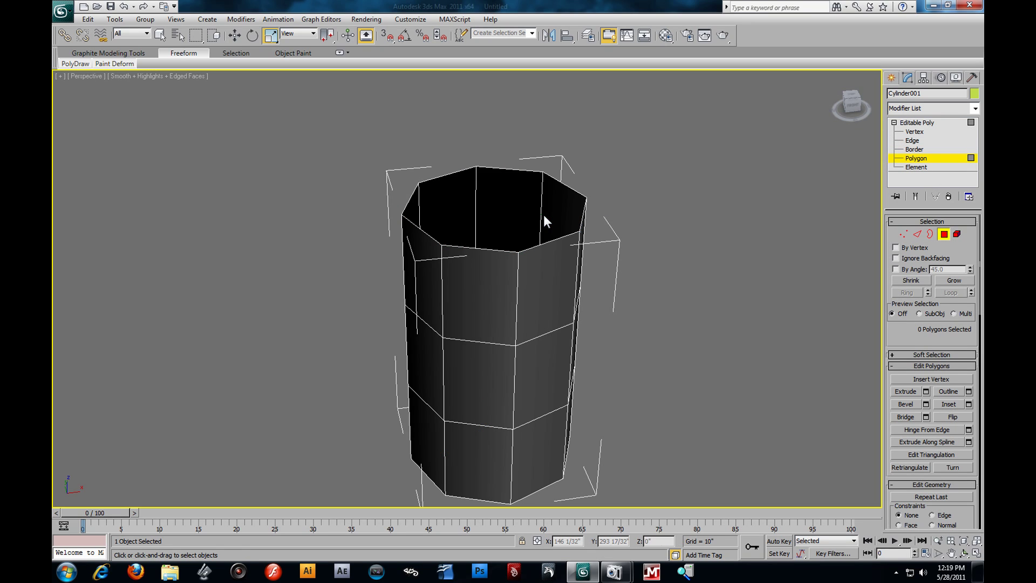
- Delete the cylinder's bottom cap polygon
middle_click_drag(711, 332, 674, 215, "alt")
left_click(494, 392)
key("Delete")
middle_click_drag(493, 392, 603, 360, "alt")
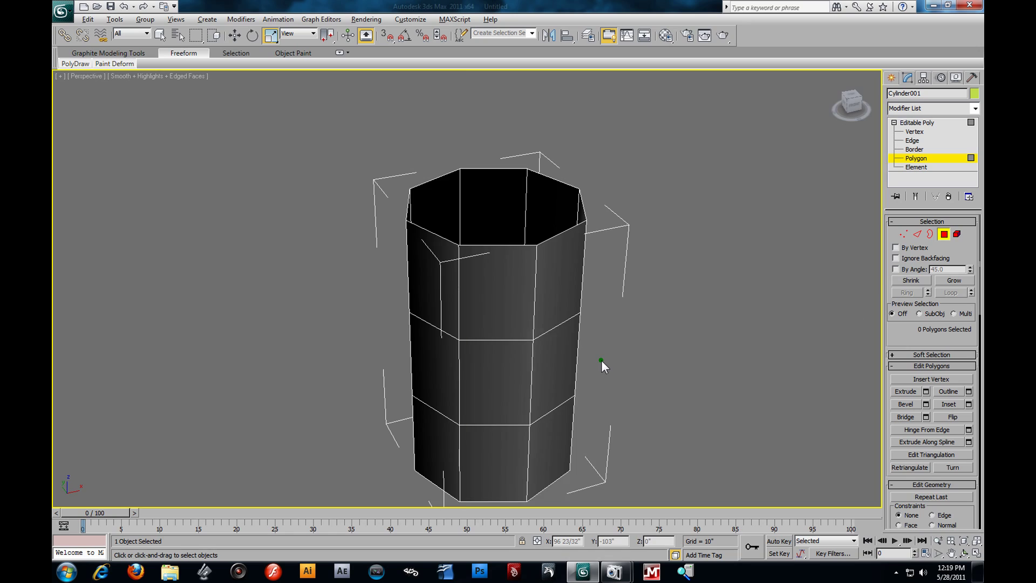
- In the four-viewport layout, scale the cylinder's top row of vertices inward to match the barrel photo's upper rim
key("alt+w")
left_click(915, 131)
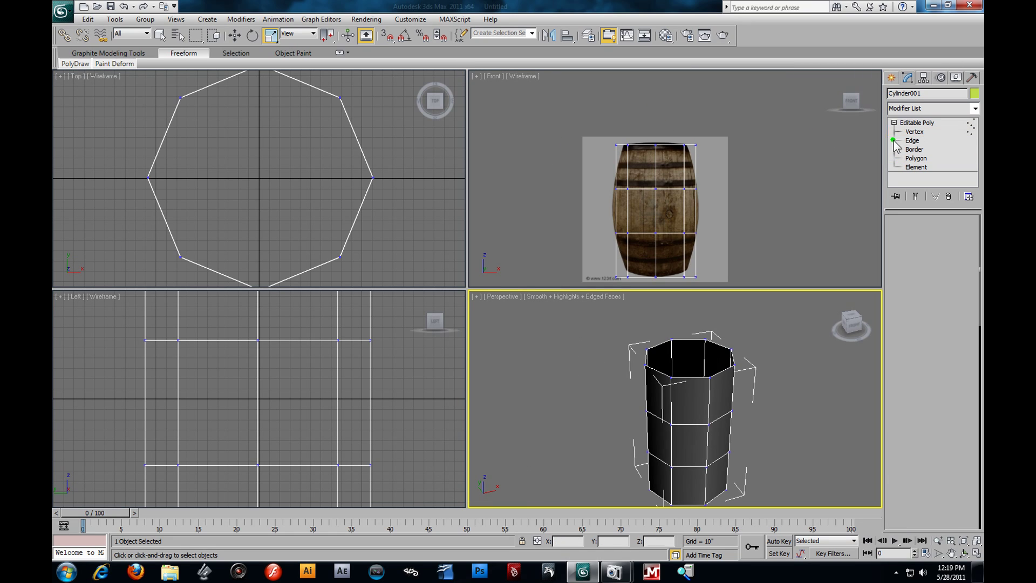
scroll(746, 172, "up", 3)
left_click_drag(527, 96, 792, 146)
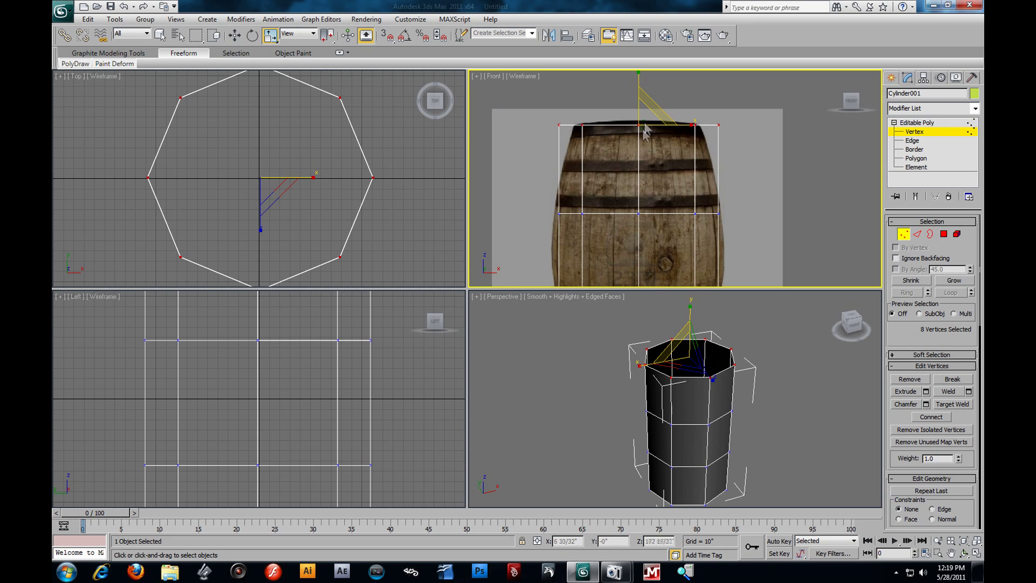
right_click(643, 158)
left_click(592, 111)
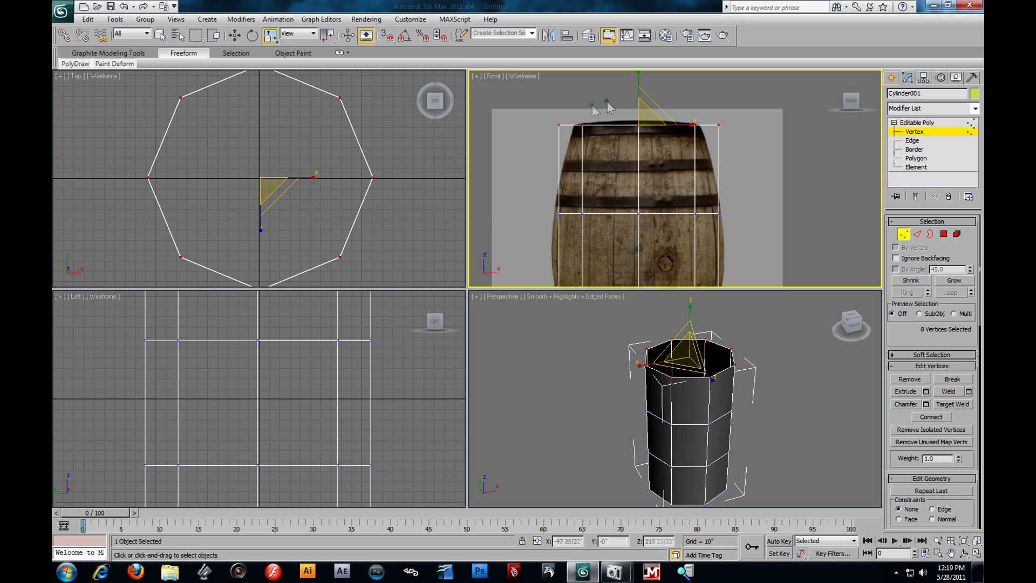
left_click_drag(651, 134, 652, 132)
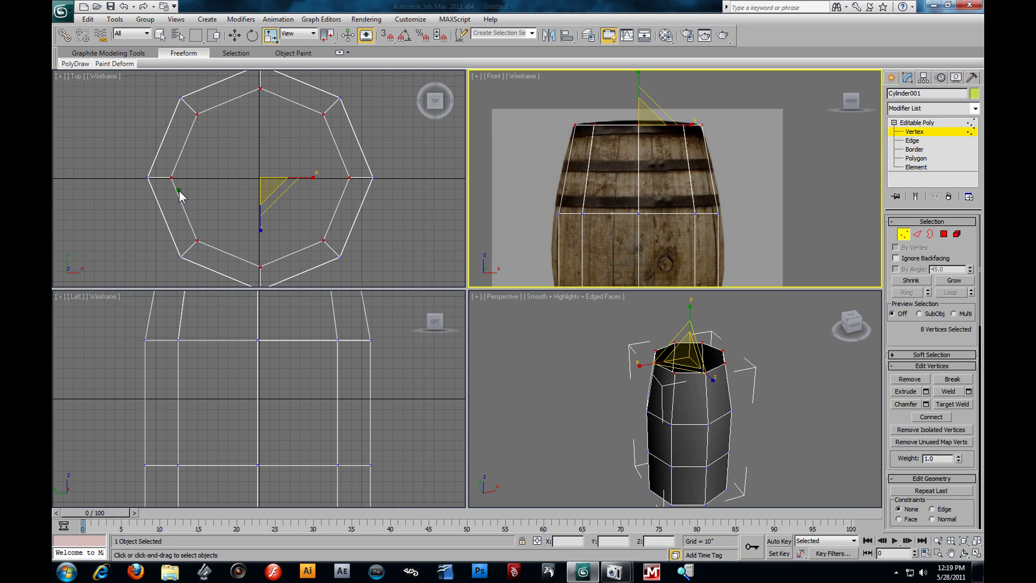
- In the Front viewport, scale the second vertex row from the top outward to match the barrel photo's sides
middle_click_drag(582, 169, 581, 143)
left_click_drag(522, 172, 809, 212)
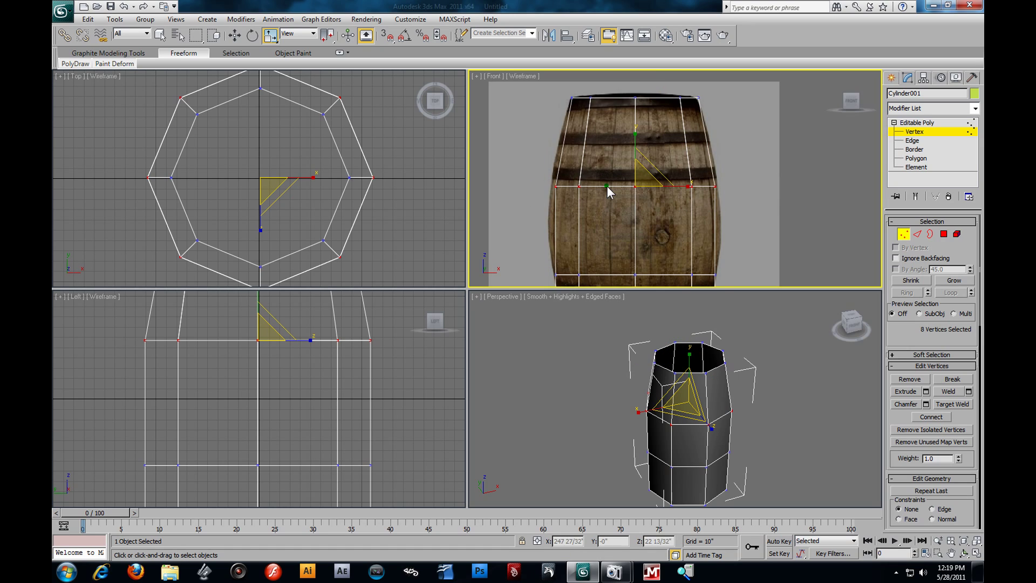
left_click_drag(644, 184, 648, 171)
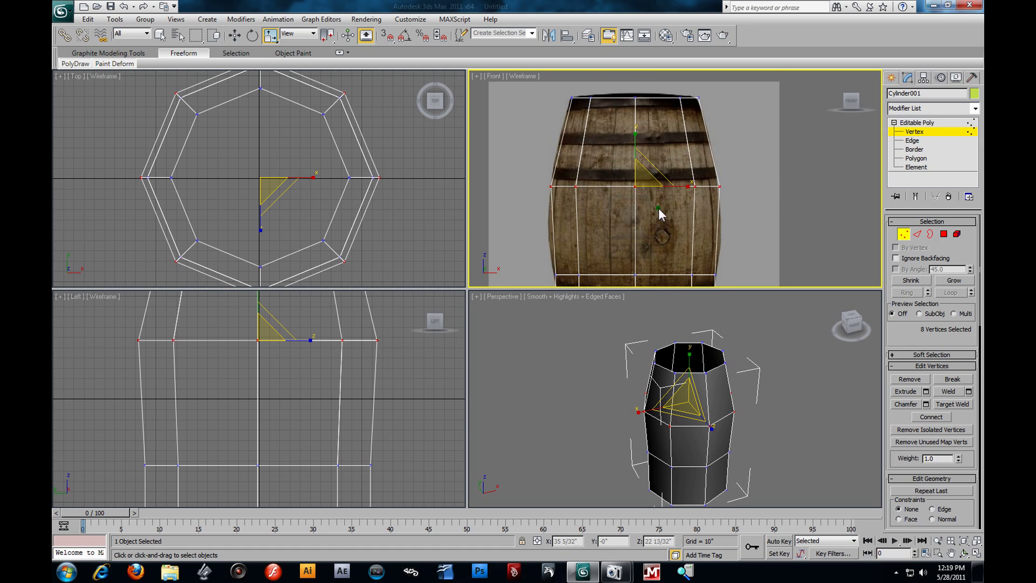
- Scale the third vertex row from the top slightly outward to match the lower bulge of the barrel photo
middle_click_drag(660, 214, 650, 173)
left_click_drag(513, 210, 732, 231)
left_click_drag(526, 216, 729, 256)
left_click_drag(624, 232, 631, 227)
- Scale the bottom row of vertices inward to match the barrel photo's lower rim
middle_click_drag(631, 228, 616, 158)
left_click_drag(496, 237, 770, 270)
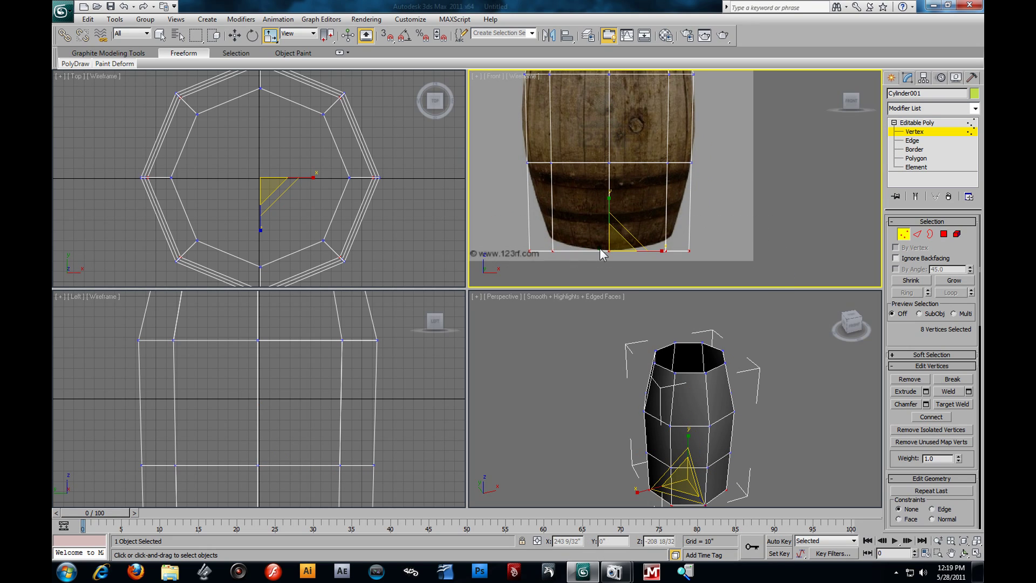
left_click_drag(614, 247, 636, 267)
scroll(766, 205, "down", 2)
middle_click_drag(765, 176, 761, 193)
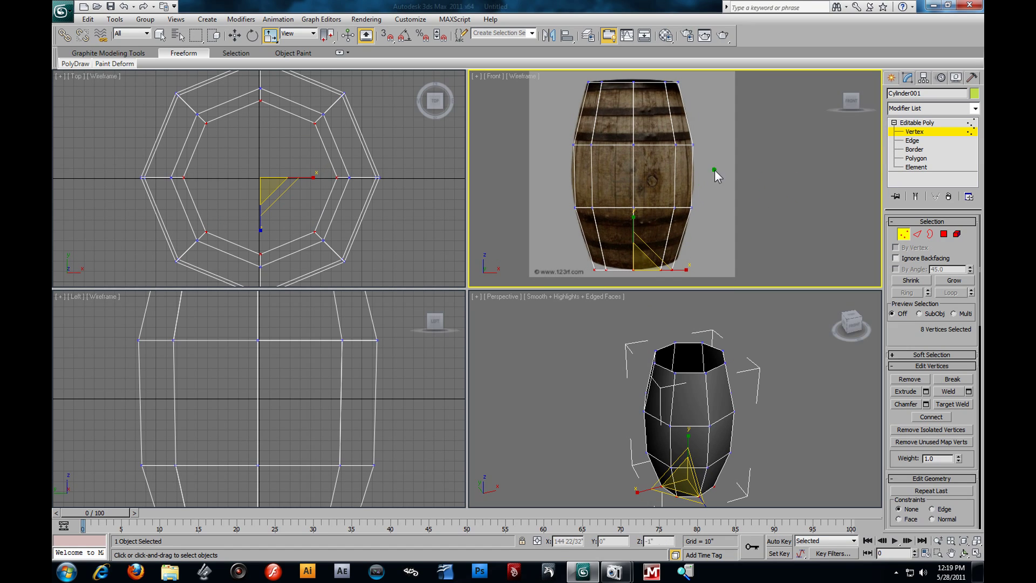
- At the Edge sub-object level, select the ring of vertical edges in the top section and connect them with one edge loop
left_click(912, 140)
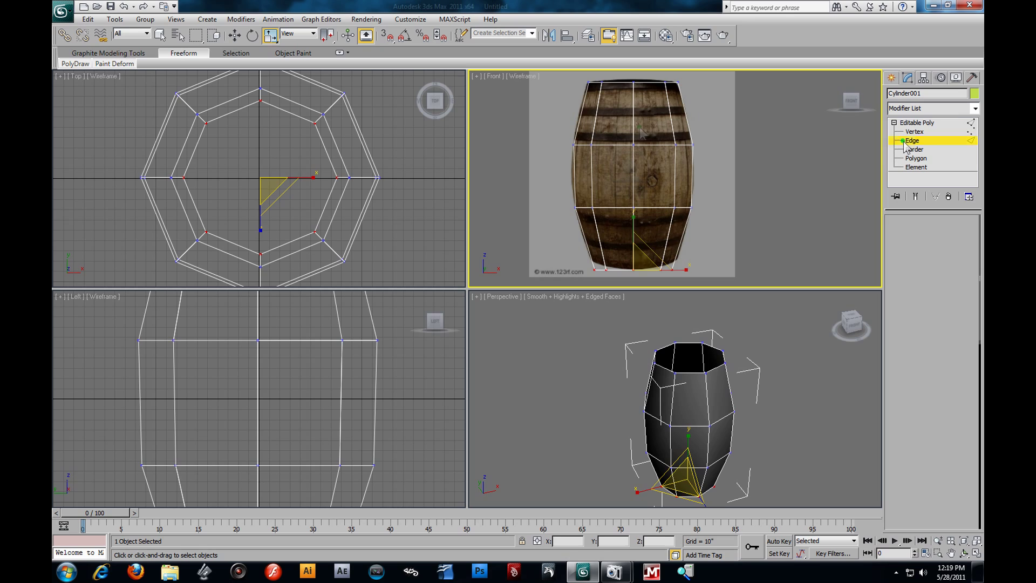
left_click(635, 124)
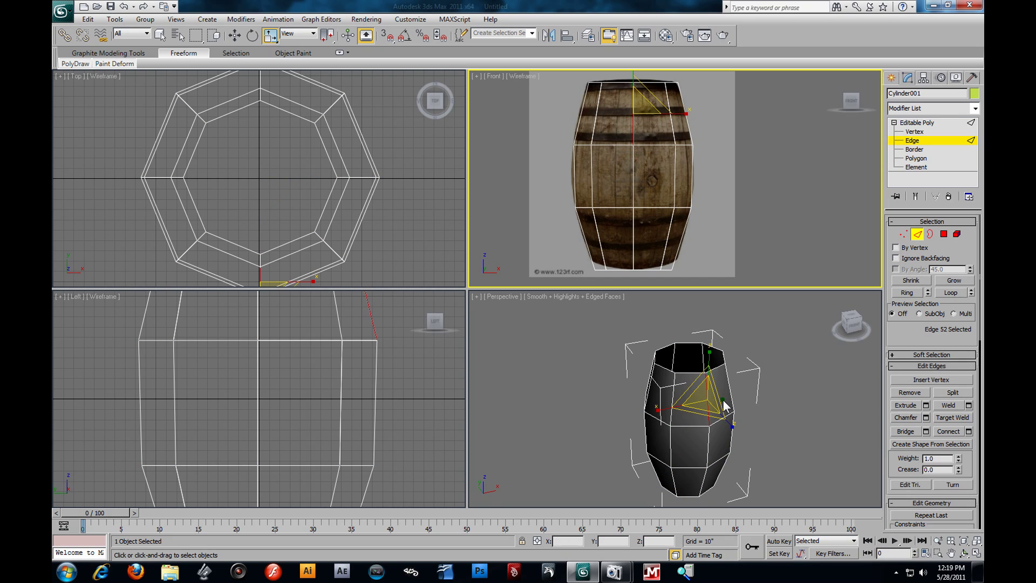
key("alt+w")
key("alt+w")
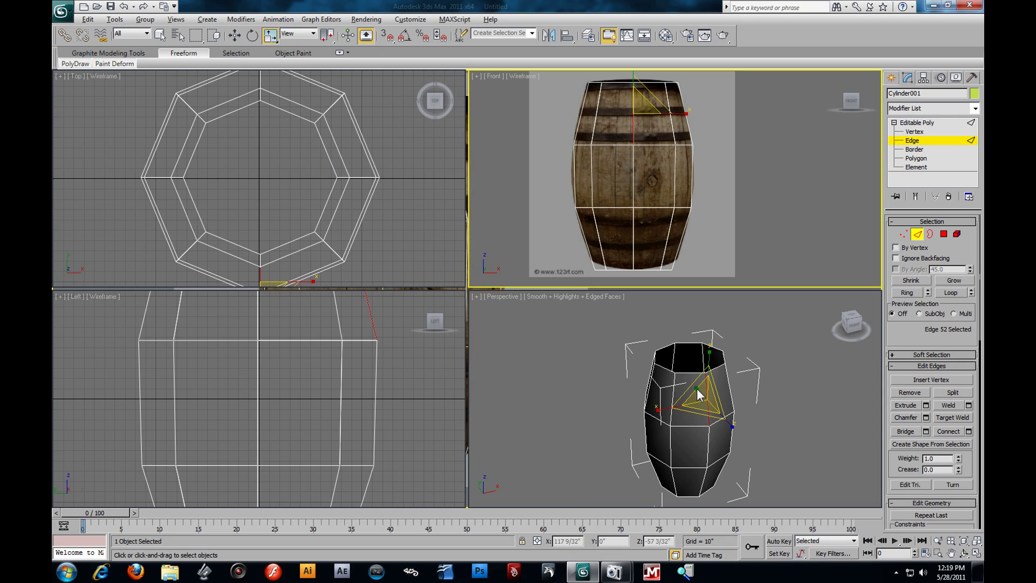
right_click(755, 405)
key("alt+w")
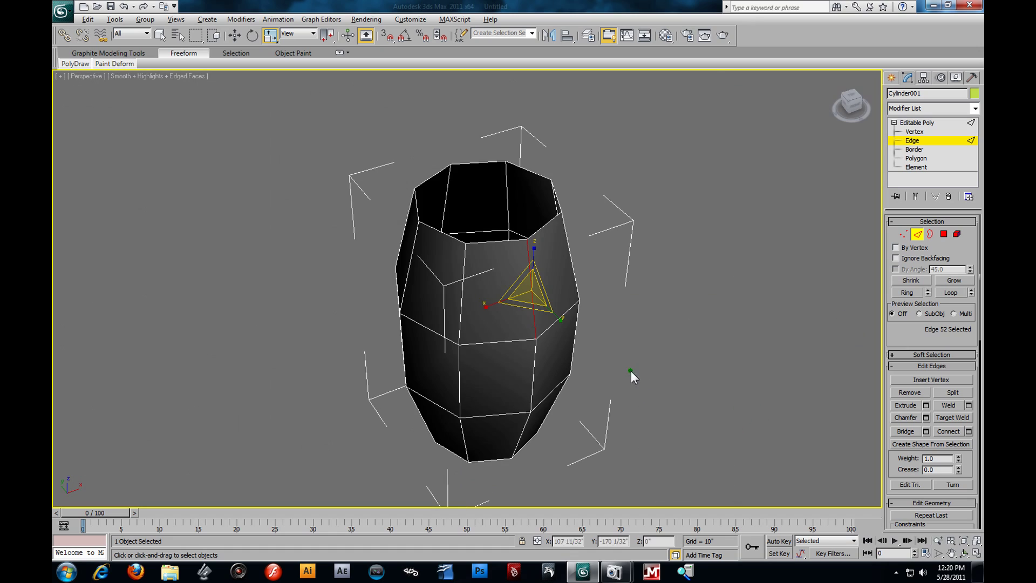
scroll(581, 361, "up", 5)
scroll(580, 360, "down", 3)
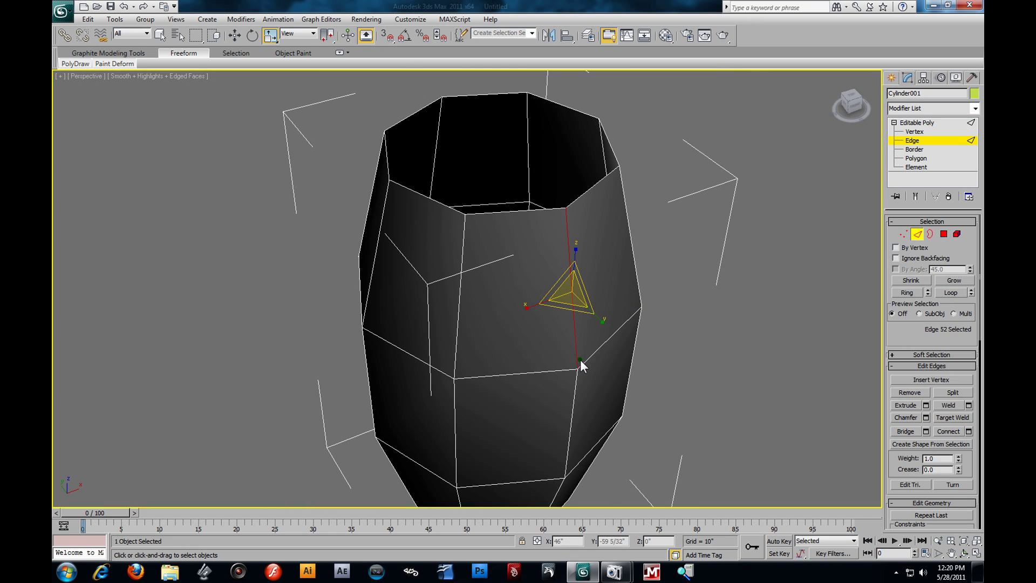
left_click(918, 295)
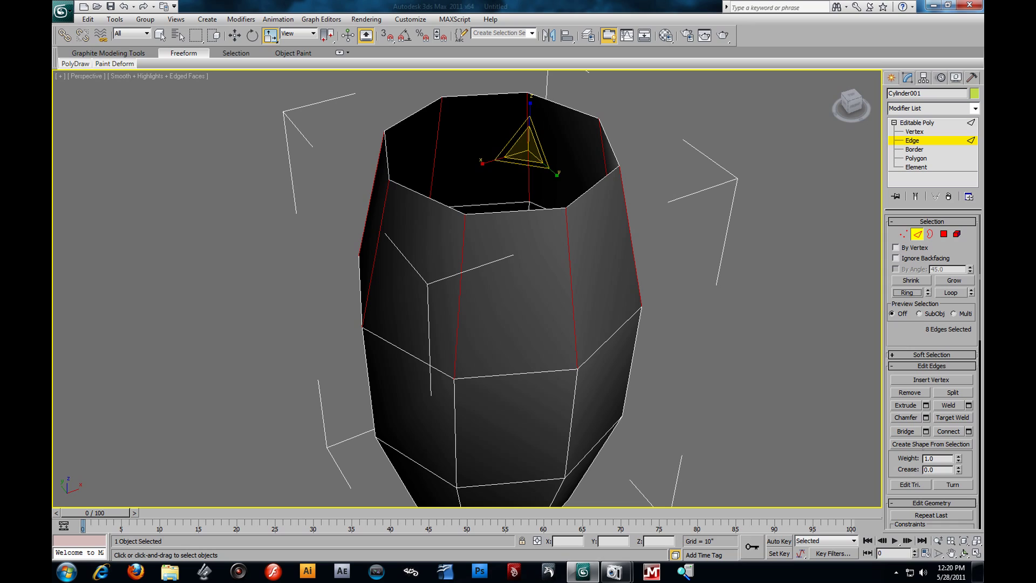
left_click(969, 432)
left_click(534, 203)
- In the Front viewport, scale the new upper edge loop slightly outward to follow the barrel photo's outline
key("alt+w")
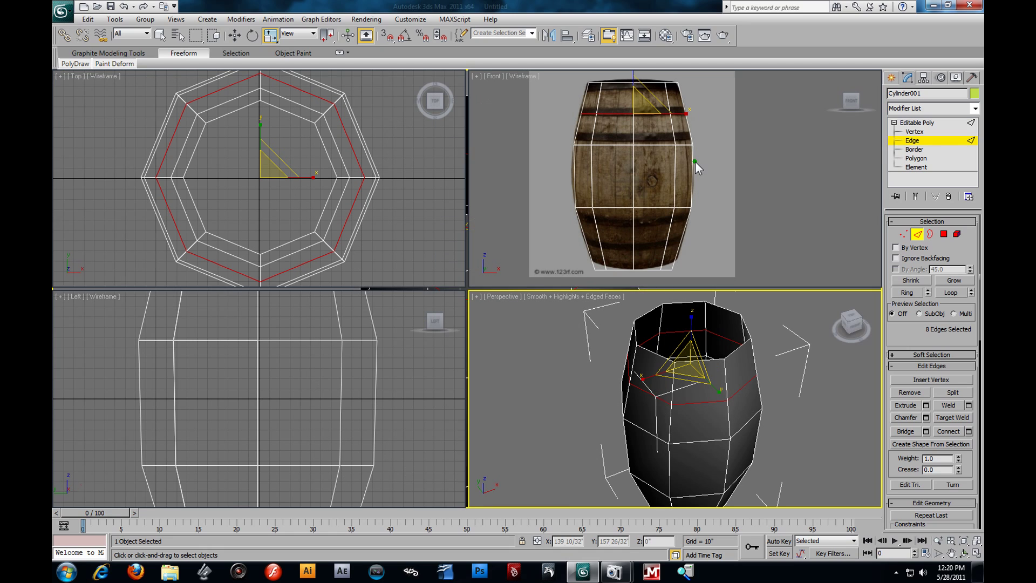
right_click(785, 162)
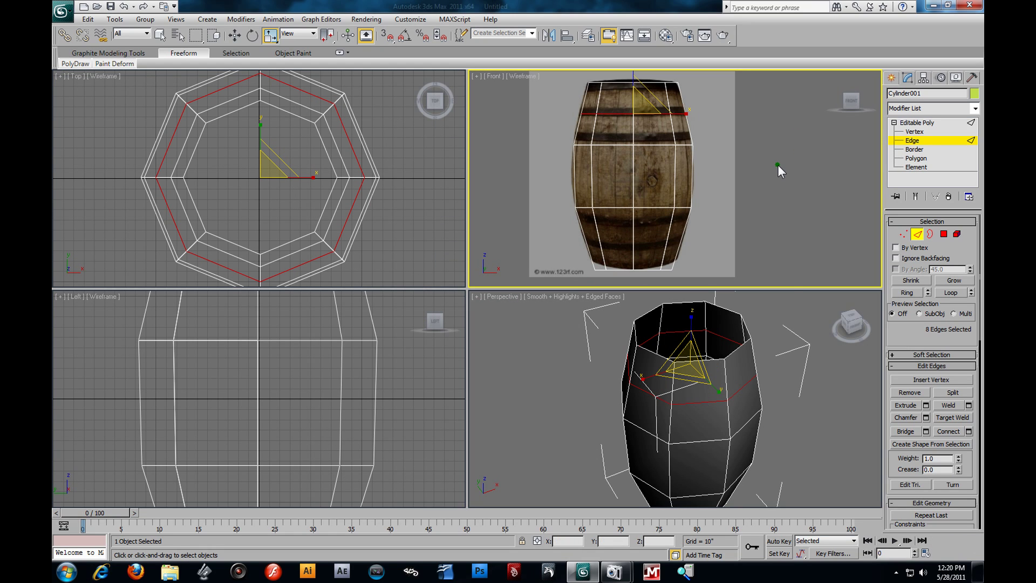
scroll(778, 164, "up", 2)
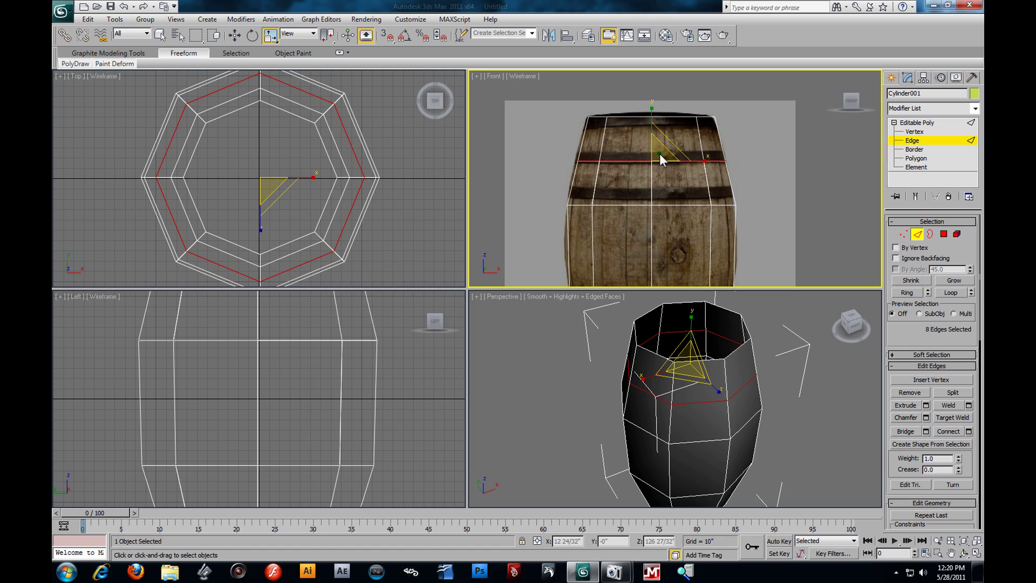
left_click_drag(660, 153, 657, 151)
- Select the eight vertical edges of the bottom section in the Front viewport and connect them with 1 segment
scroll(729, 173, "down", 2)
middle_click_drag(729, 173, 708, 103)
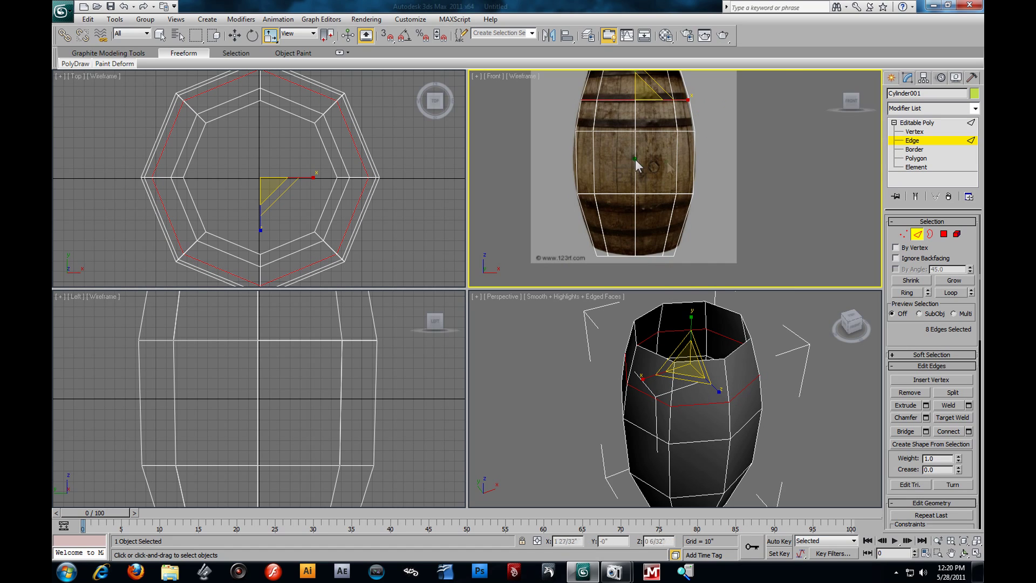
left_click_drag(548, 220, 750, 232)
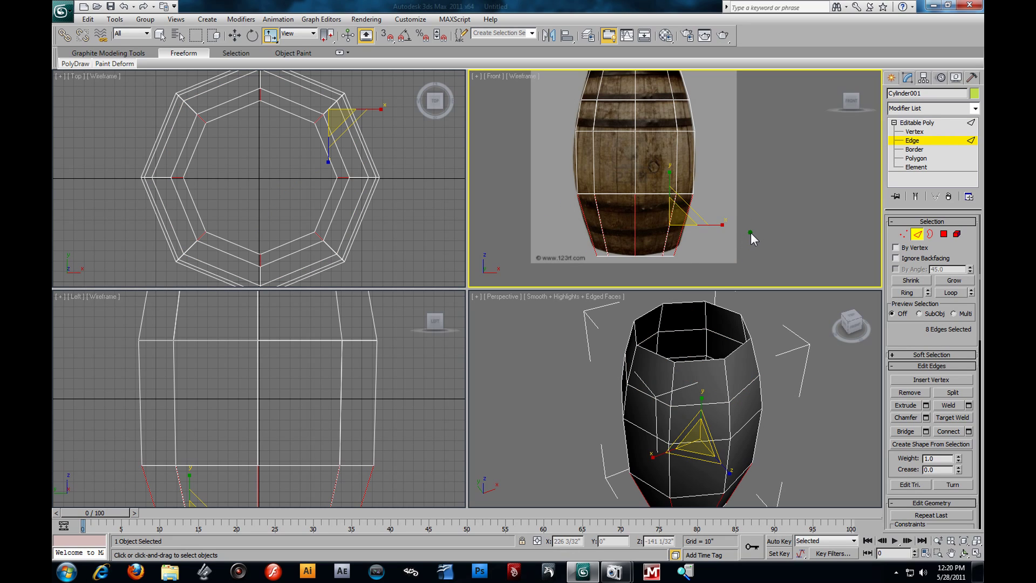
left_click(968, 432)
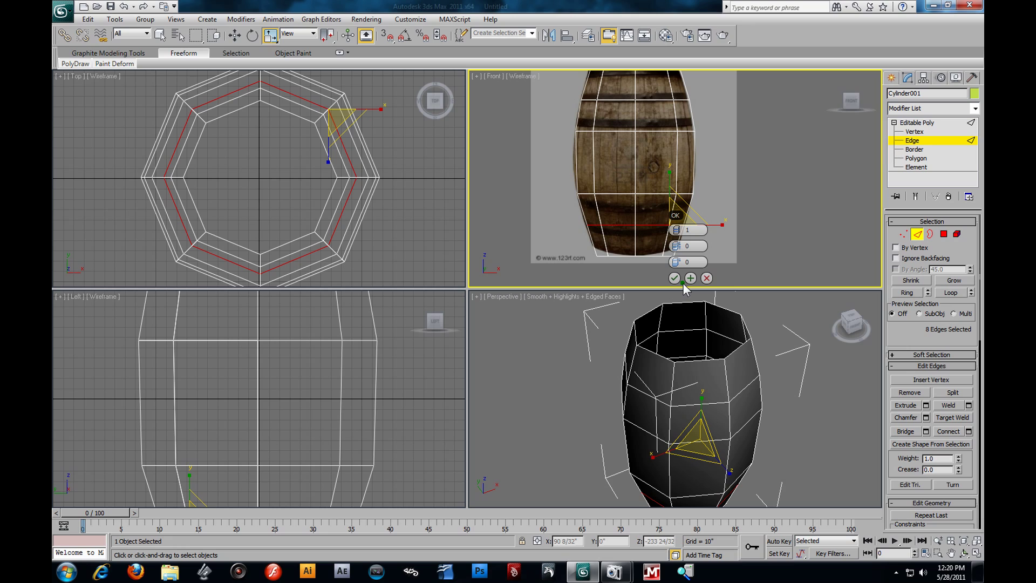
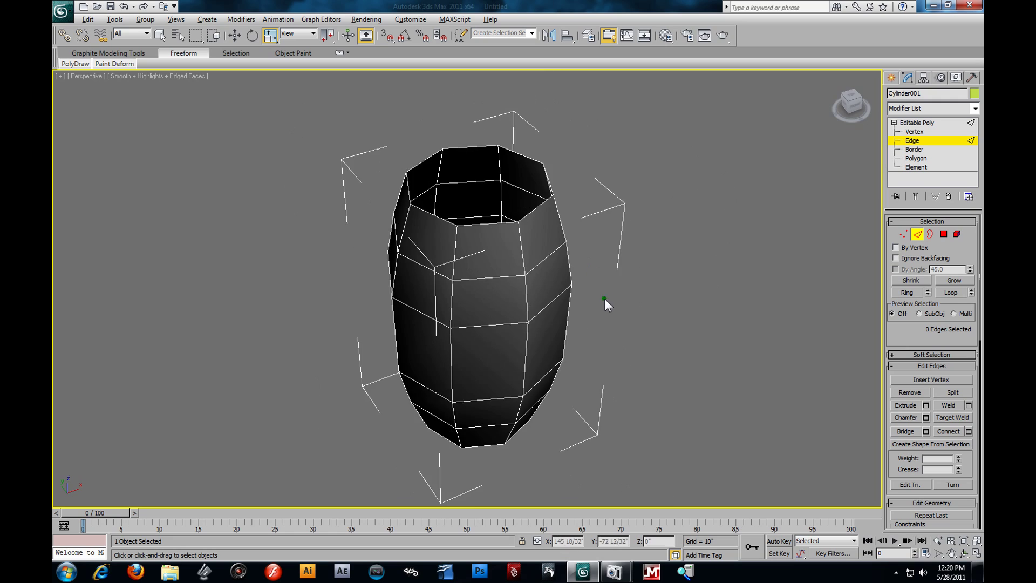
- At the Border sub-object level, select the top and bottom open borders of the barrel and cap them
left_click(941, 149)
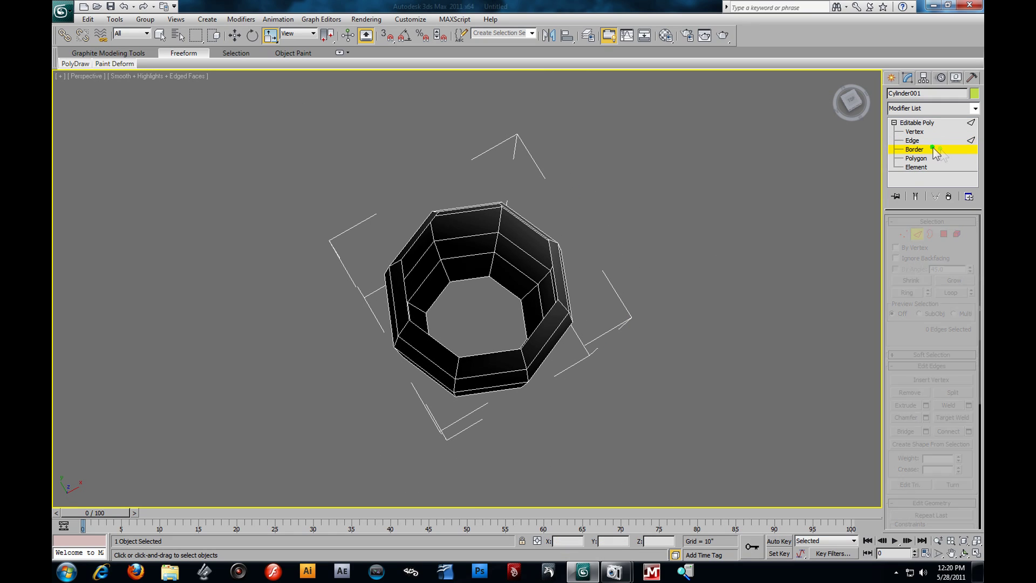
left_click(916, 158)
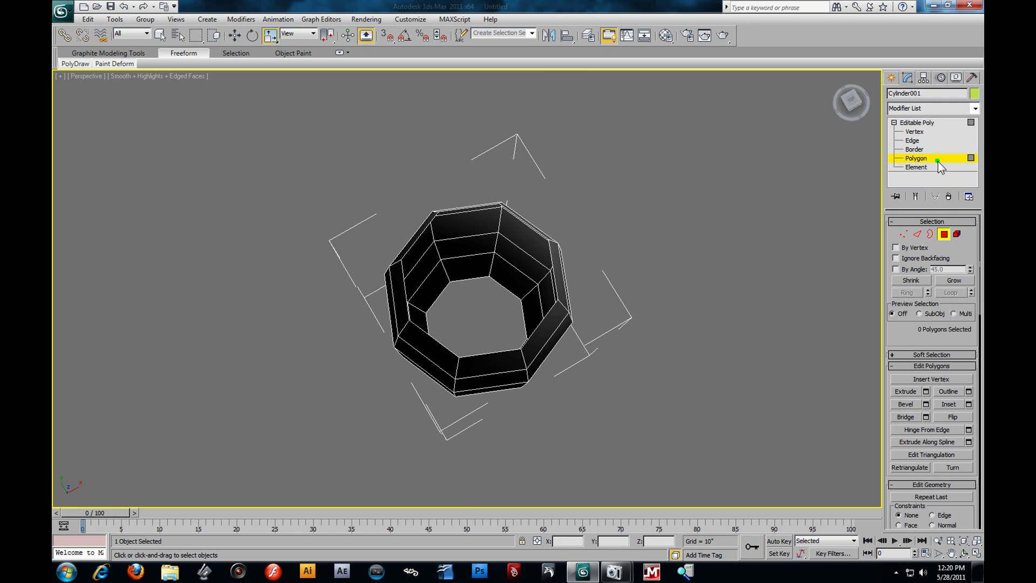
left_click(536, 233)
middle_click_drag(613, 301, 610, 267, "alt")
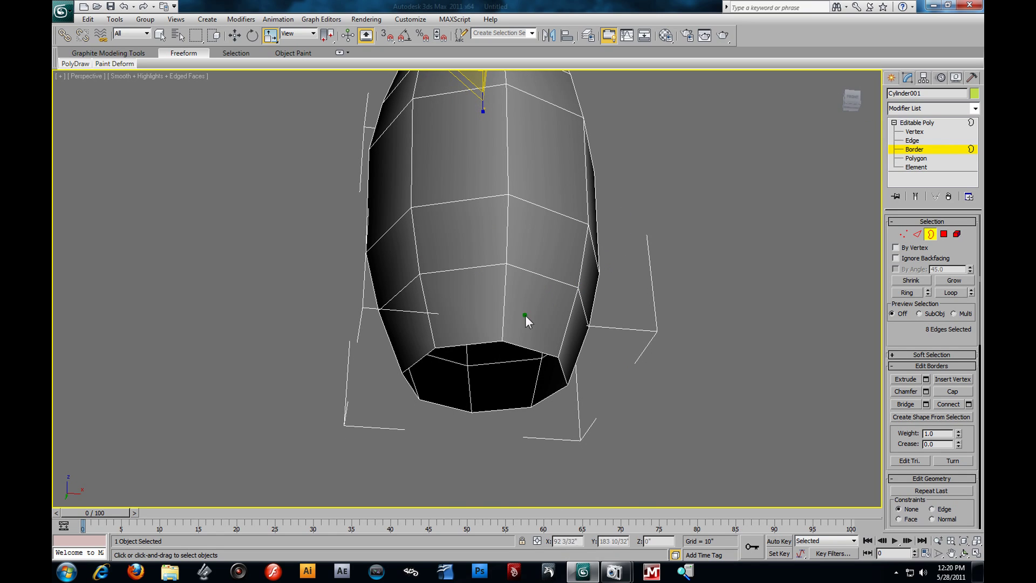
left_click(513, 349, "ctrl")
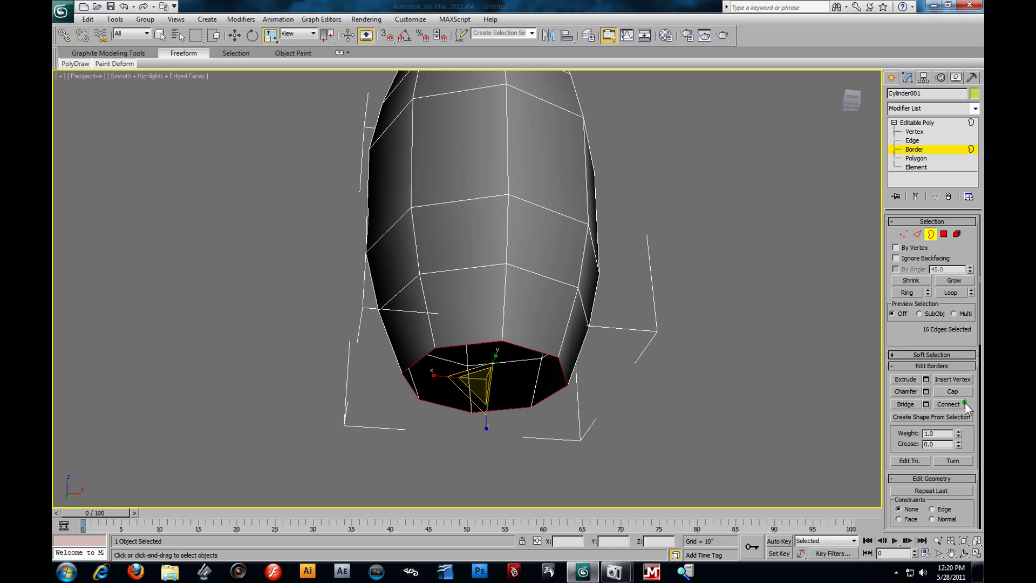
left_click(953, 391)
- Switch the capped barrel to the Polygon sub-object level
middle_click_drag(679, 223, 864, 254, "alt")
middle_click_drag(809, 215, 659, 233, "alt")
key("alt+w")
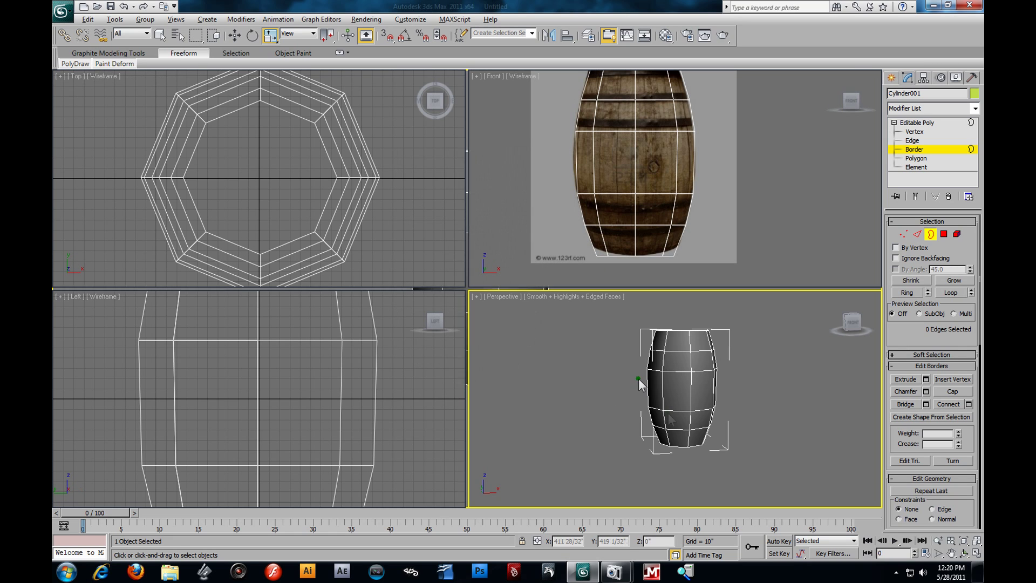
middle_click_drag(765, 433, 751, 414, "alt")
key("alt+w")
middle_click_drag(590, 303, 810, 227, "alt")
left_click(915, 159)
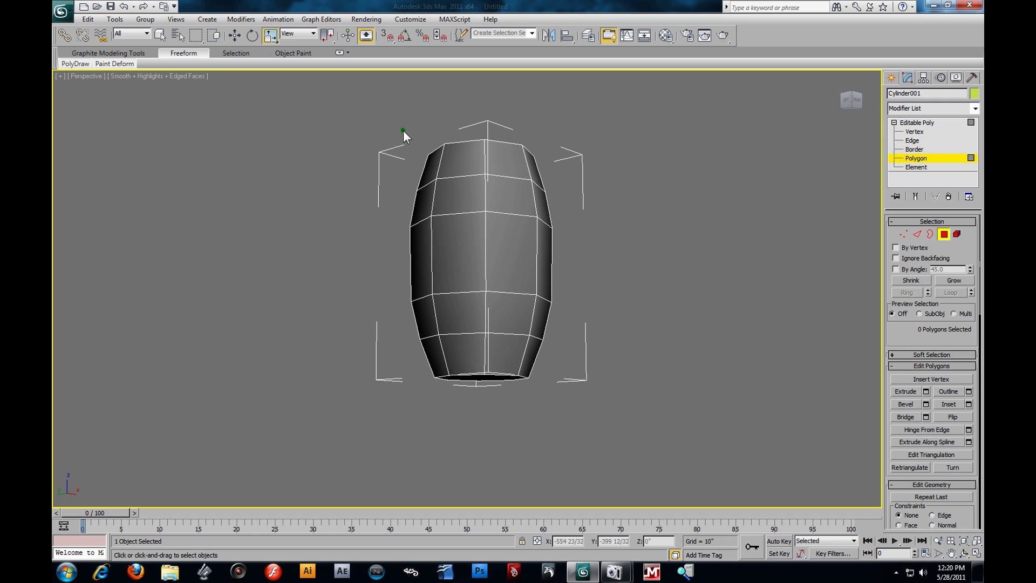
- Render the maximized Perspective view to check the barrel's smooth shading, then close the render window
key("alt+w")
left_click(703, 189)
middle_click_drag(723, 410, 749, 396, "alt")
scroll(764, 388, "up", 3)
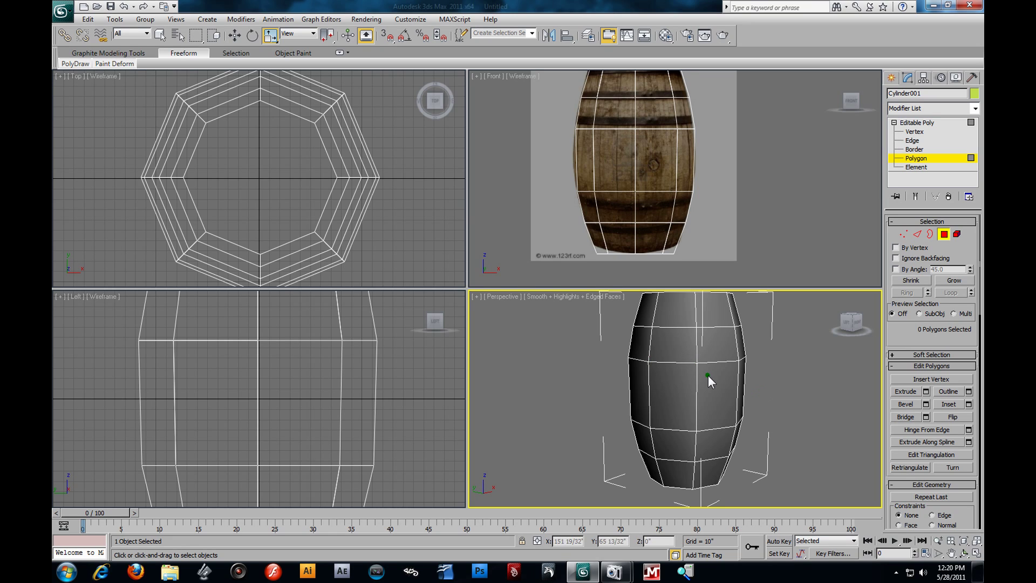
key("alt+w")
middle_click_drag(656, 279, 657, 308)
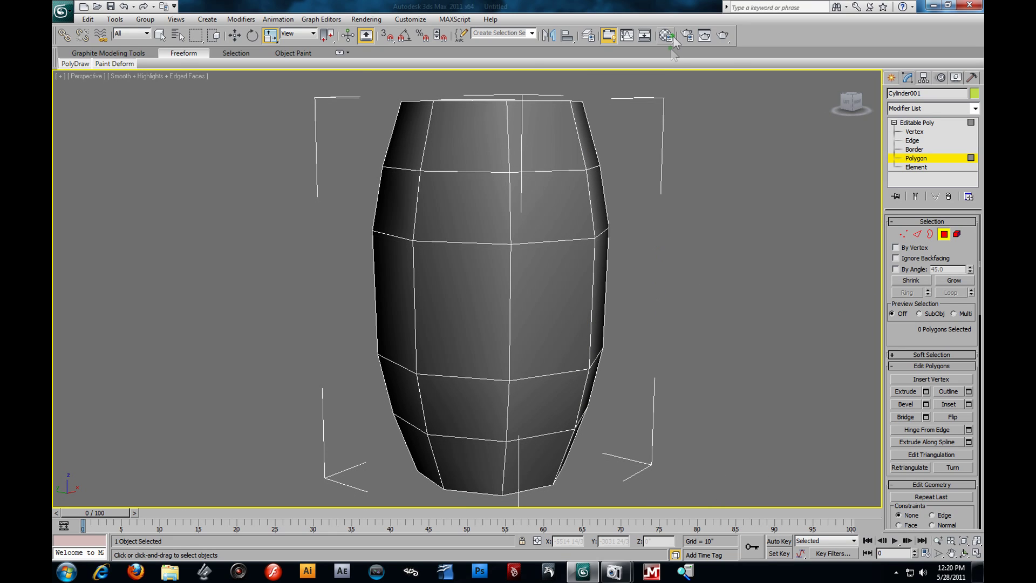
left_click(721, 36)
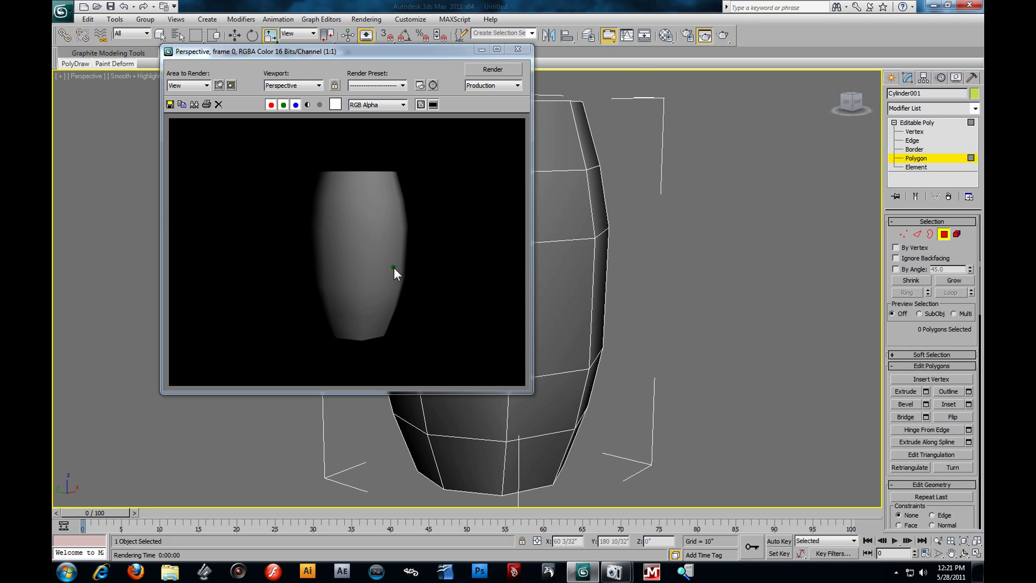
left_click(518, 49)
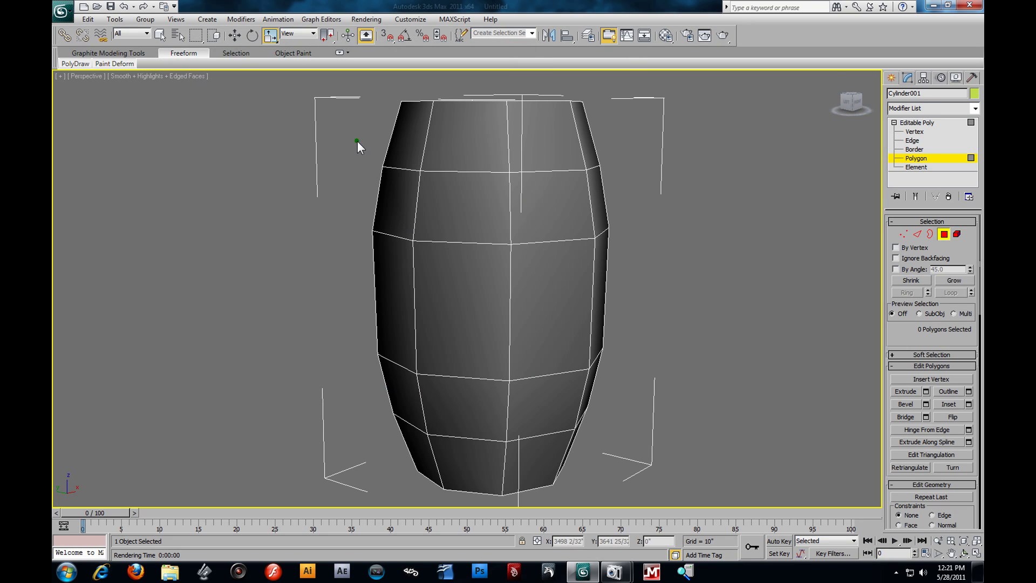
- Remove smoothing group 4 from all of the barrel's side polygons and test-render the Perspective view
key("alt+w")
left_click(546, 146)
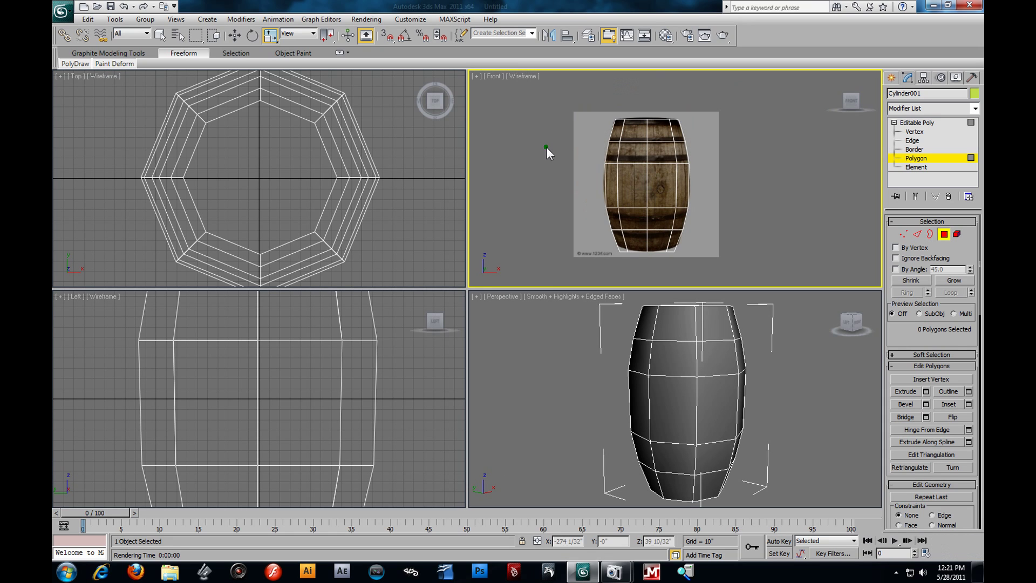
left_click_drag(572, 132, 740, 246)
right_click(769, 450)
key("alt+w")
middle_click_drag(603, 315, 584, 291, "alt")
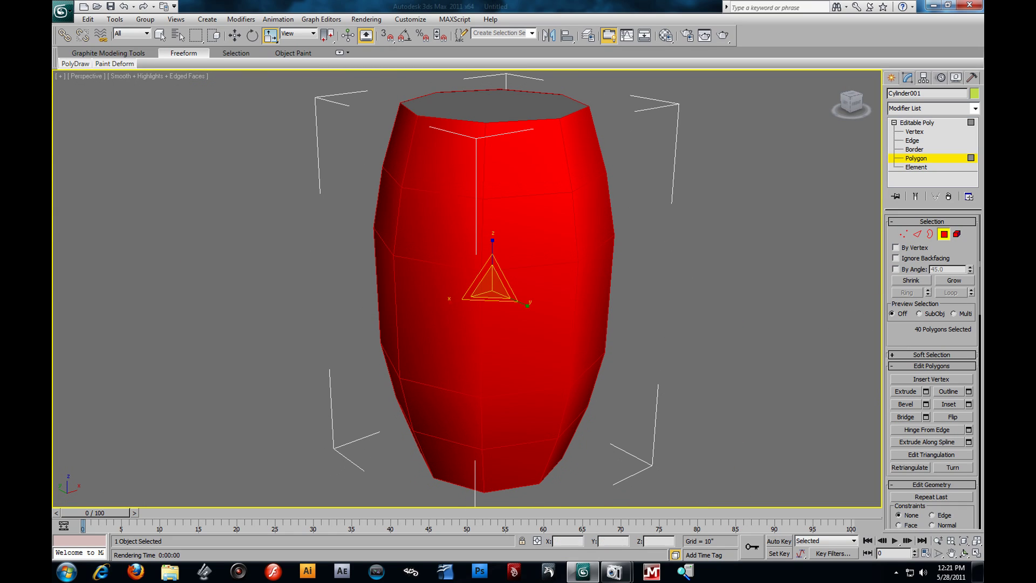
scroll(964, 348, "down", 15)
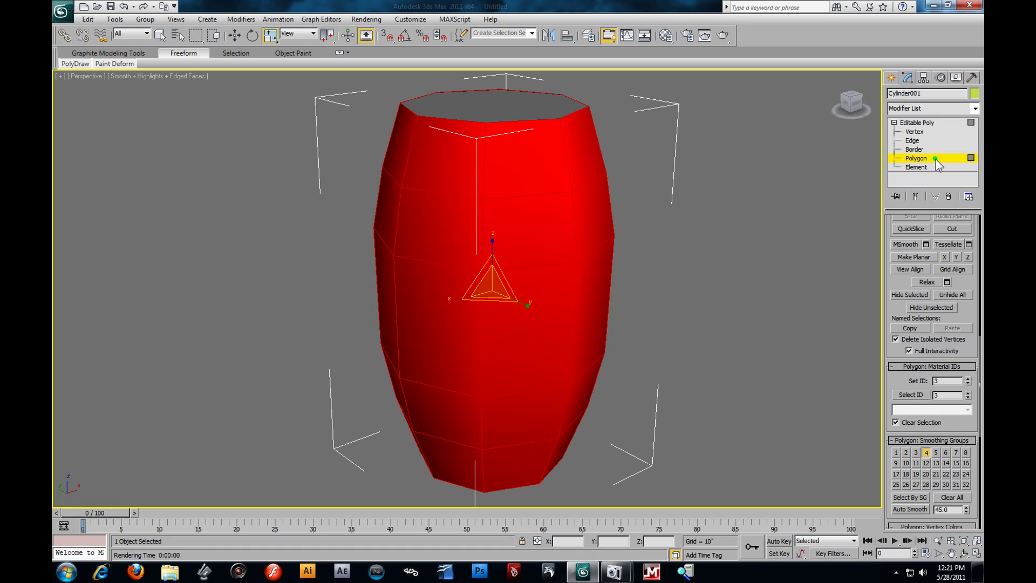
left_click(925, 452)
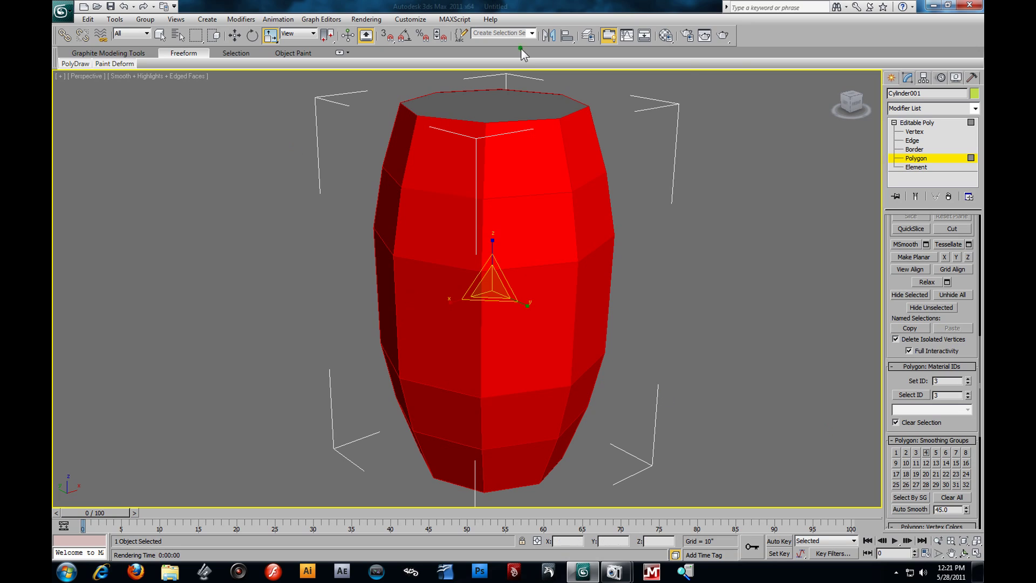
left_click(724, 34)
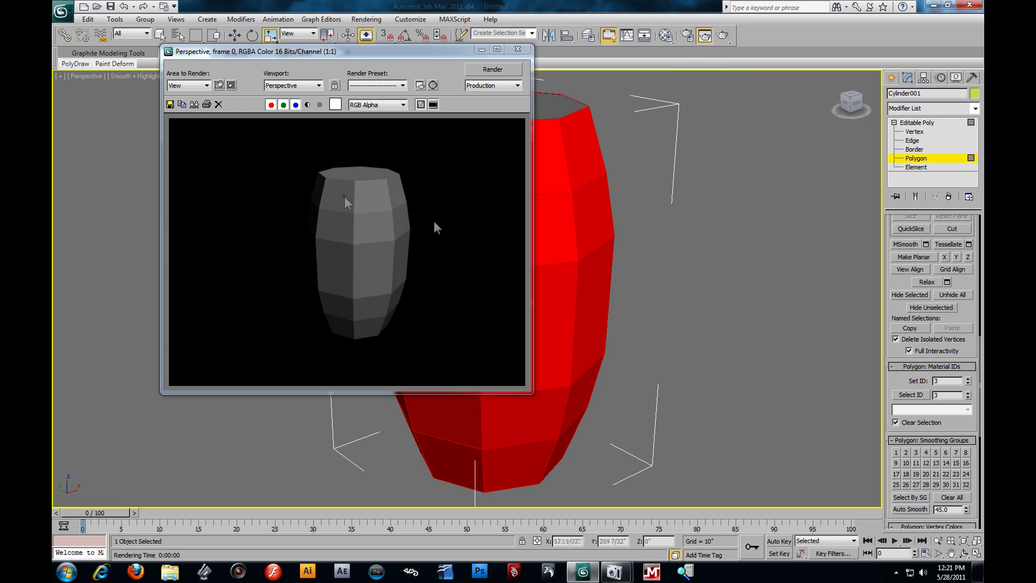
left_click(518, 49)
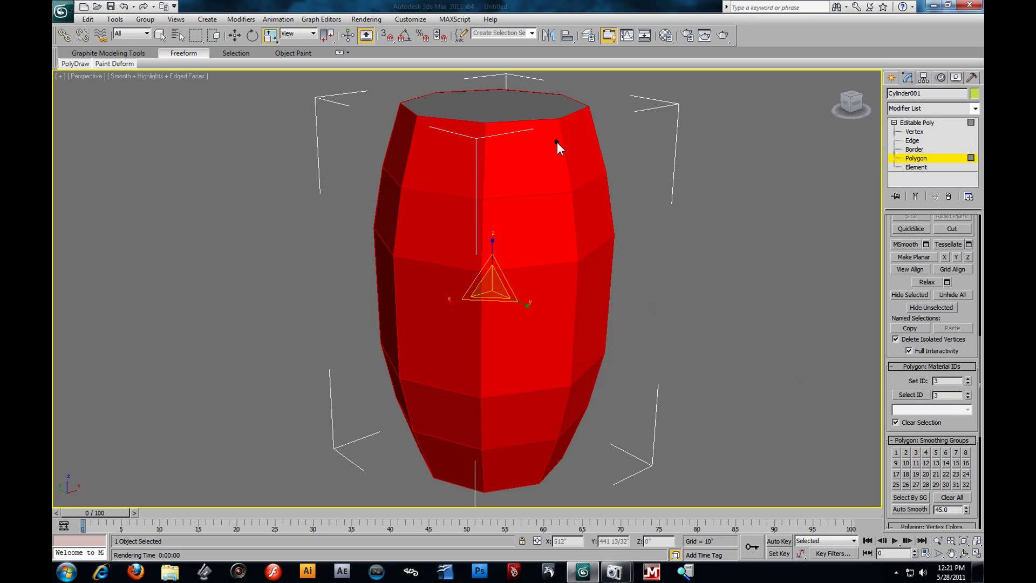
- Assign smoothing group 1 to the selected side polygons and clear the selection
left_click(896, 452)
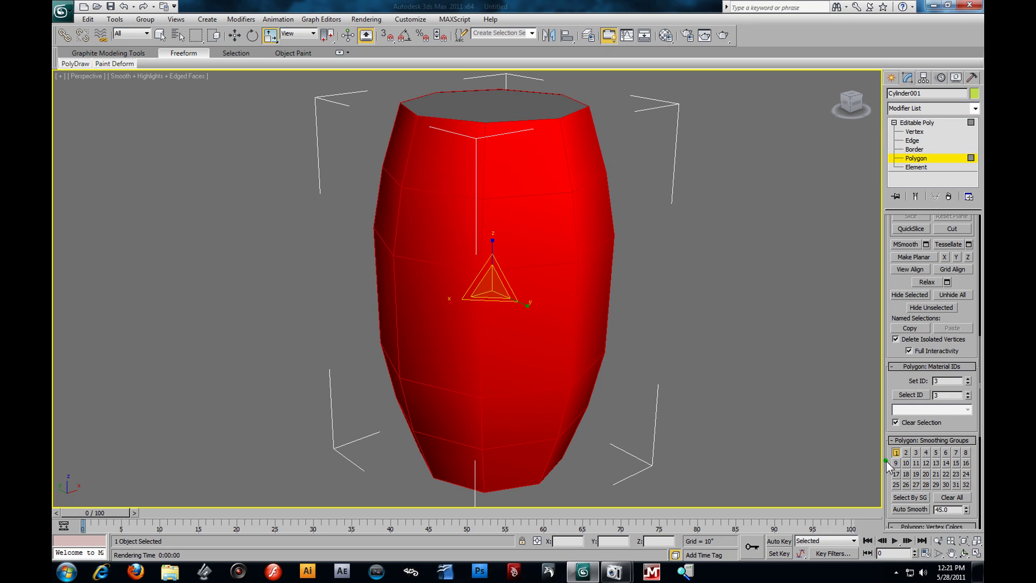
left_click(701, 244)
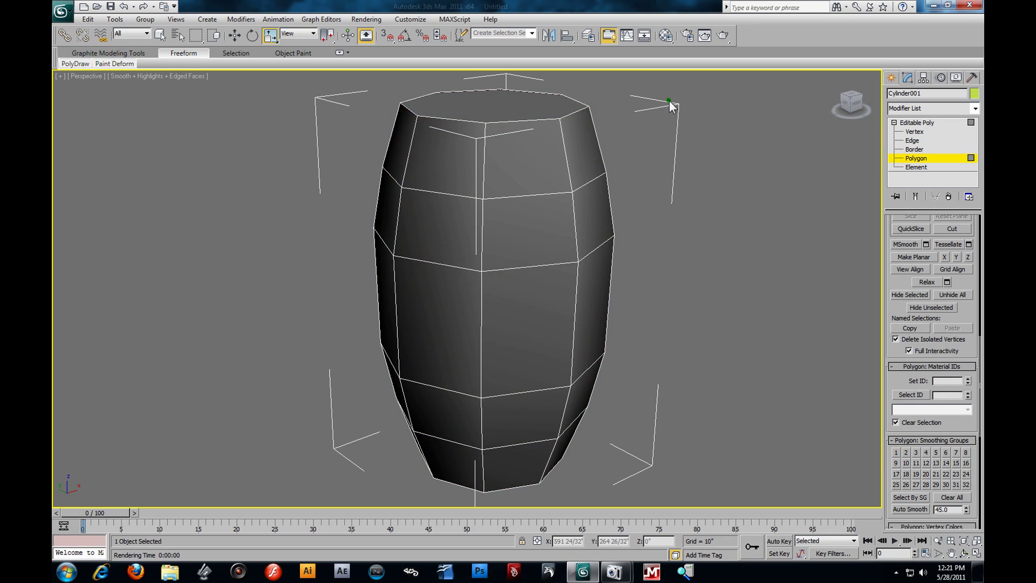
- Test-render the Perspective view to check the shading of the barrel's sides, and close the render window
left_click(723, 36)
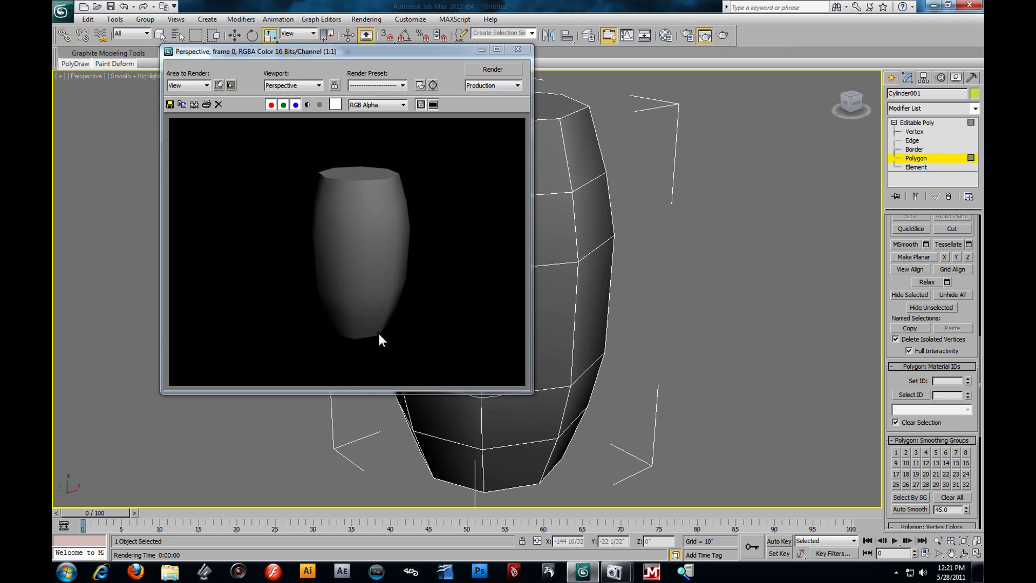
left_click(518, 49)
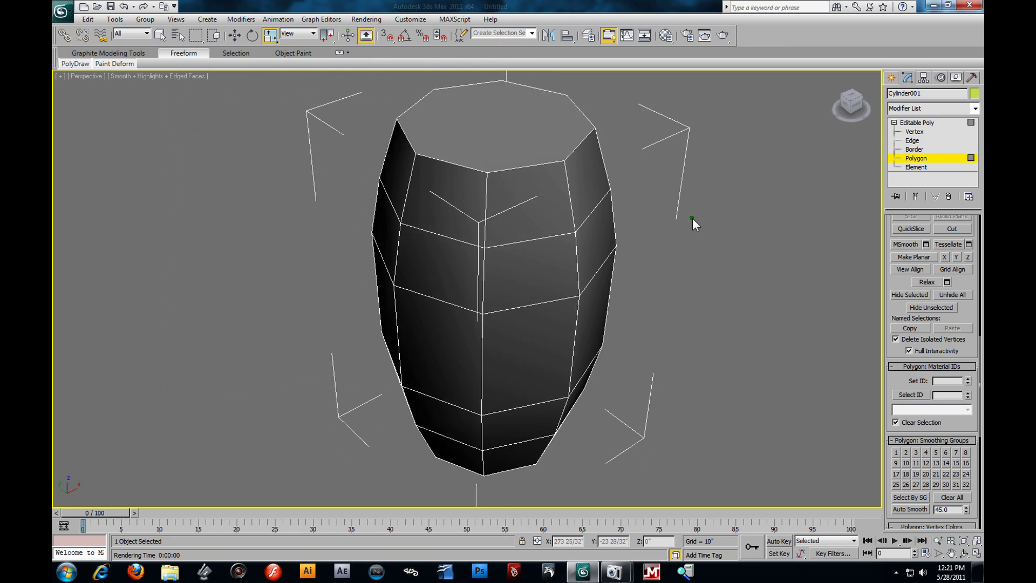
- Try smoothing group 1 on the barrel's top cap and assign it to the bottom cap polygon
middle_click_drag(692, 218, 445, 179, "alt")
left_click(500, 196)
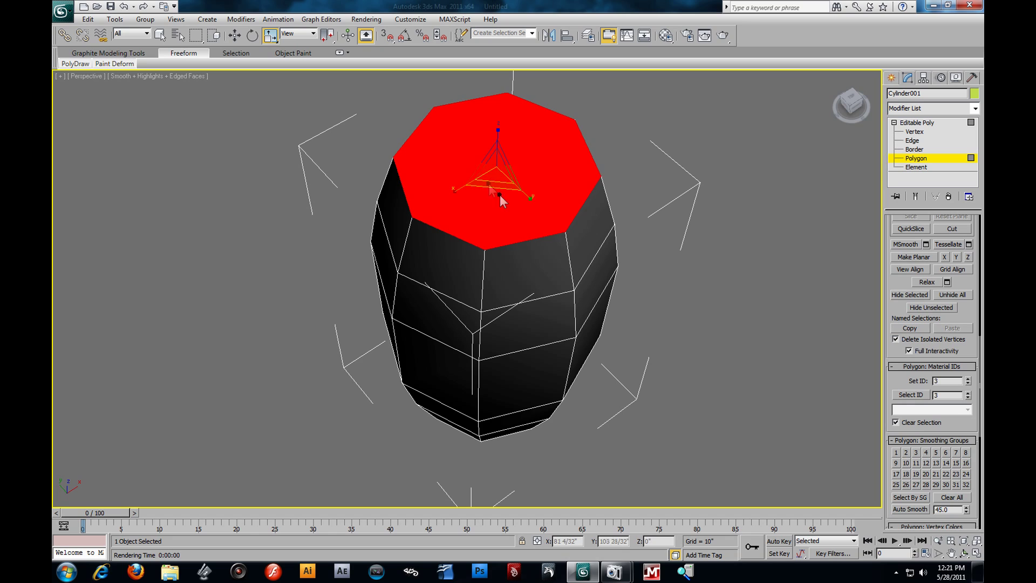
left_click(896, 453)
left_click(726, 364)
middle_click_drag(727, 364, 419, 373, "alt")
left_click(480, 360)
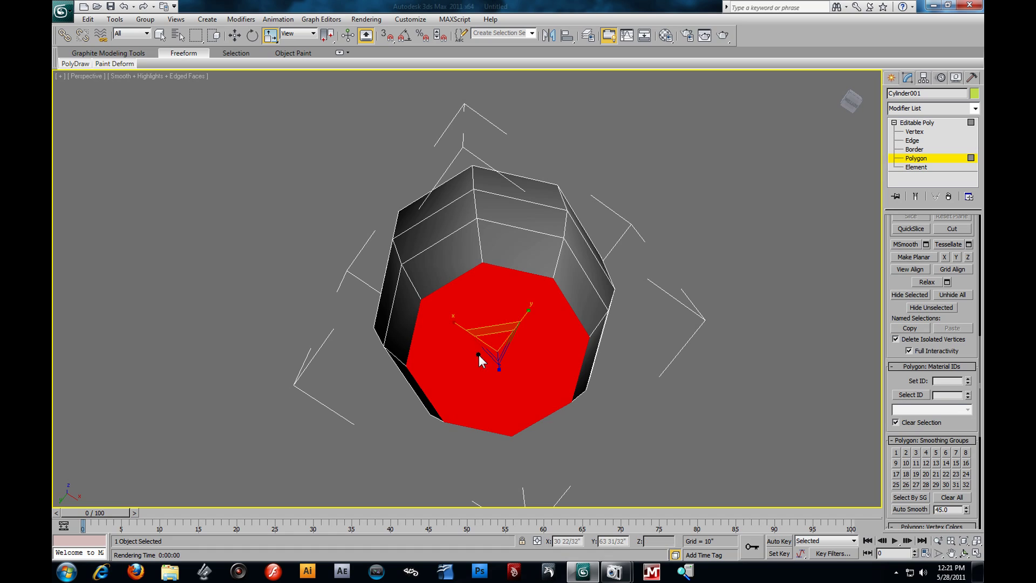
left_click(897, 452)
left_click(743, 358)
middle_click_drag(743, 358, 661, 270, "alt")
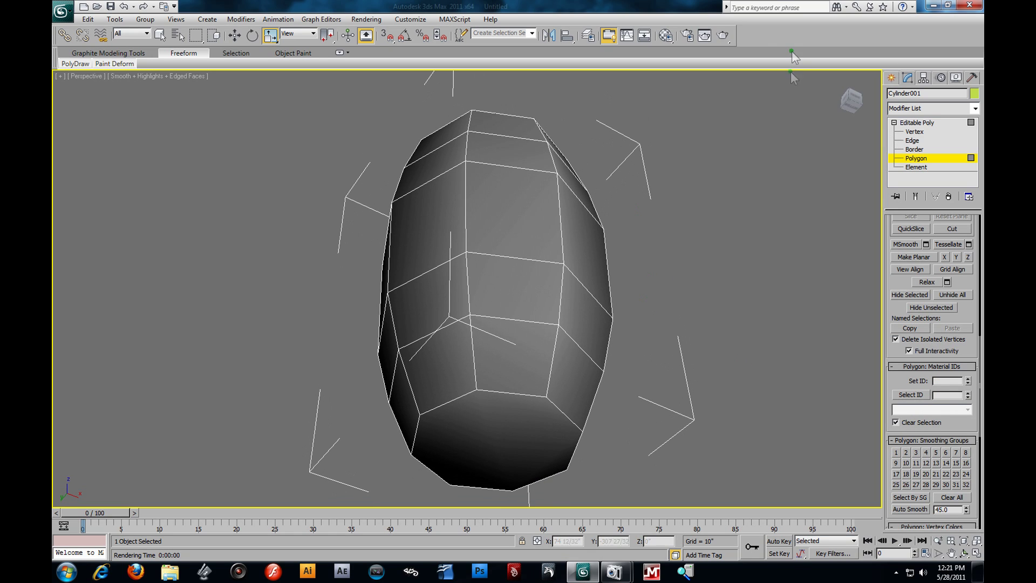
- Render the barrel from below and from above to compare the shading at both caps
left_click(725, 36)
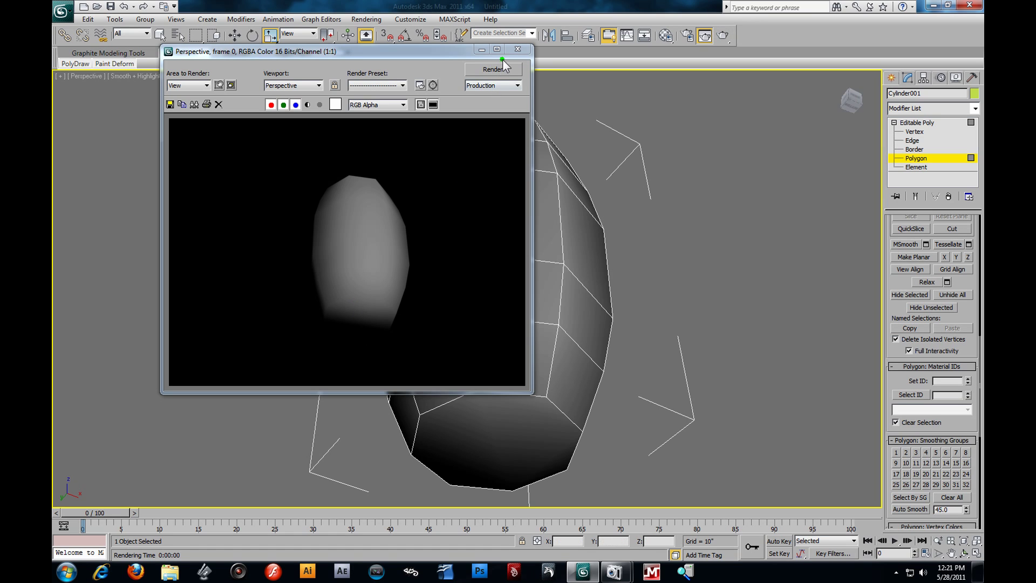
middle_click_drag(664, 173, 682, 285, "alt")
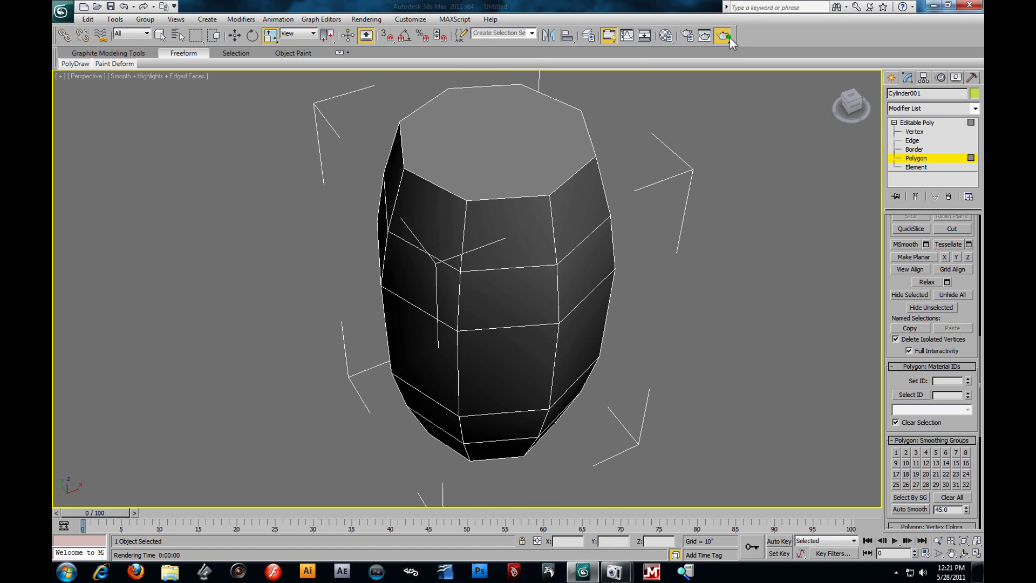
left_click(726, 37)
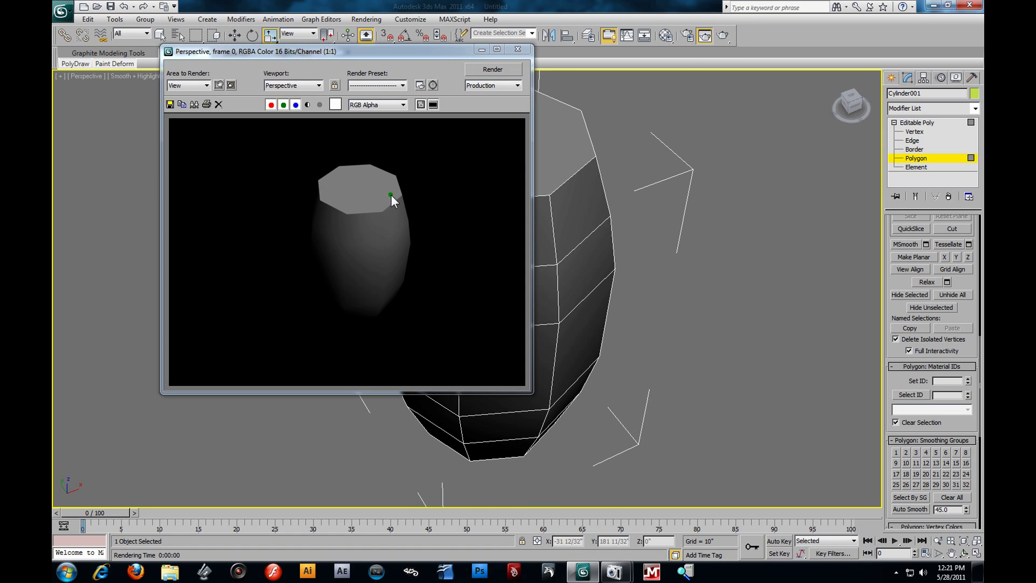
left_click(519, 49)
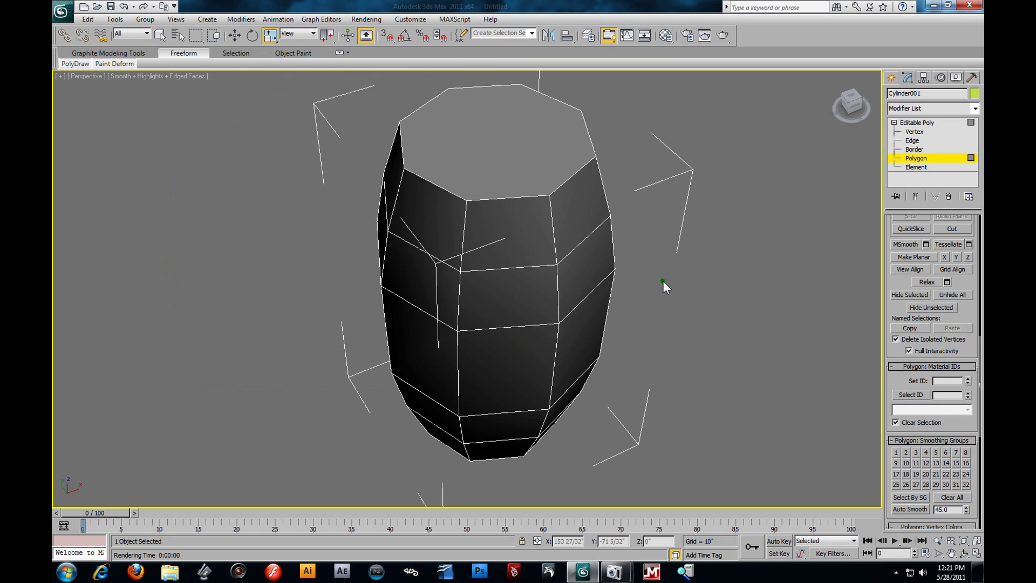
left_click(725, 36)
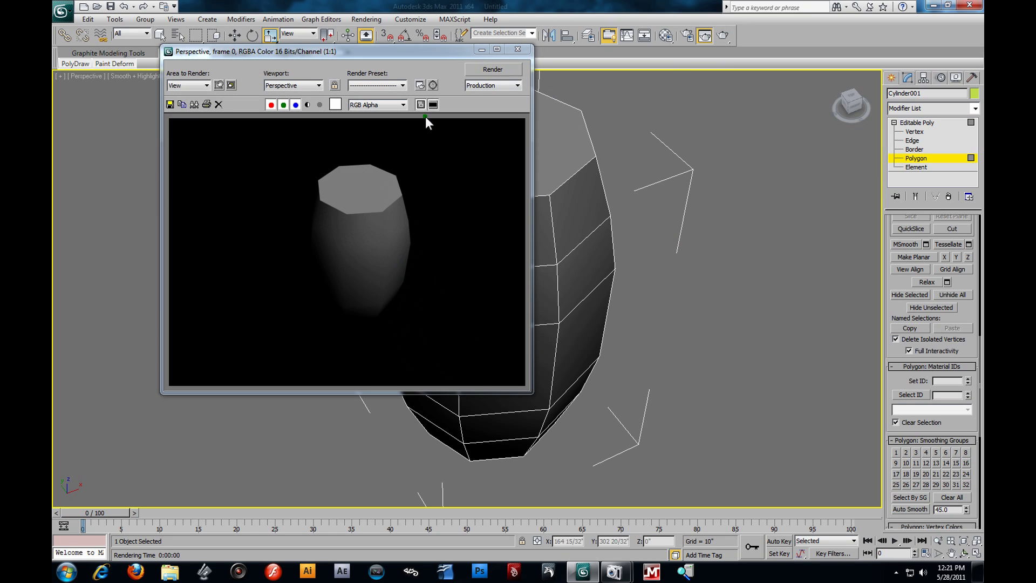
left_click(518, 49)
- Remove smoothing group 1 from a single front side polygon and test-render how it shades against its neighbours
left_click(482, 284)
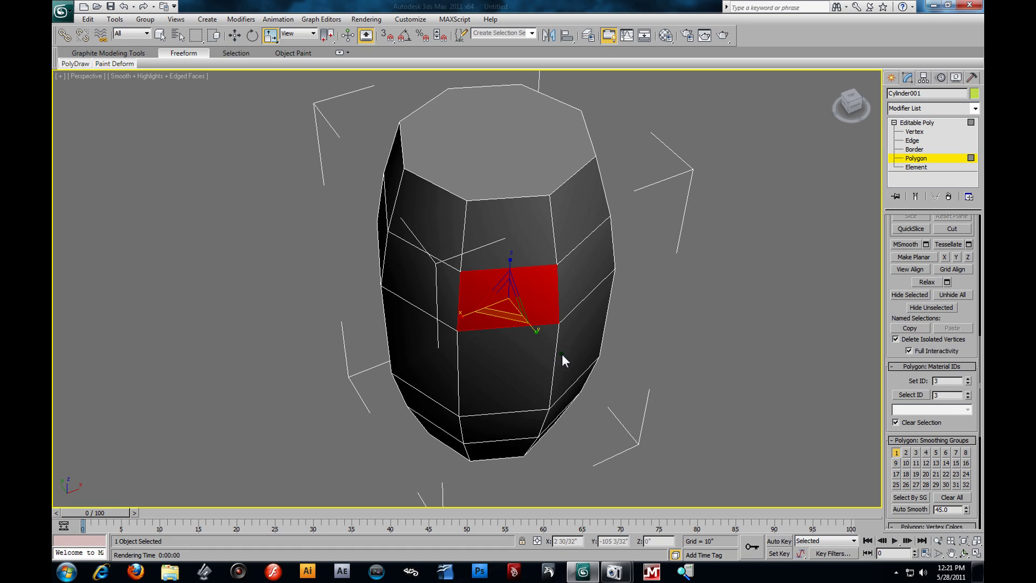
left_click(896, 454)
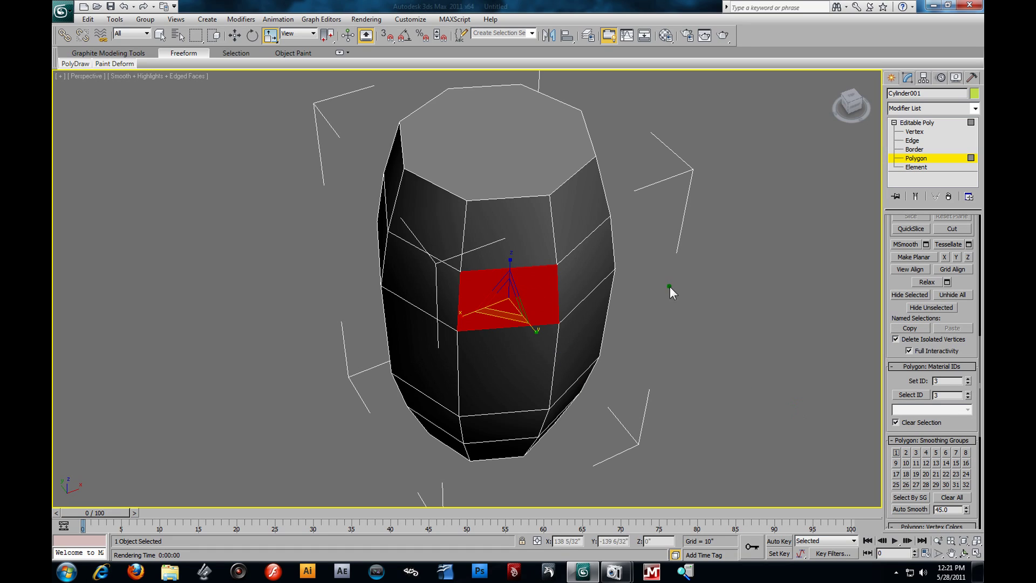
left_click(726, 36)
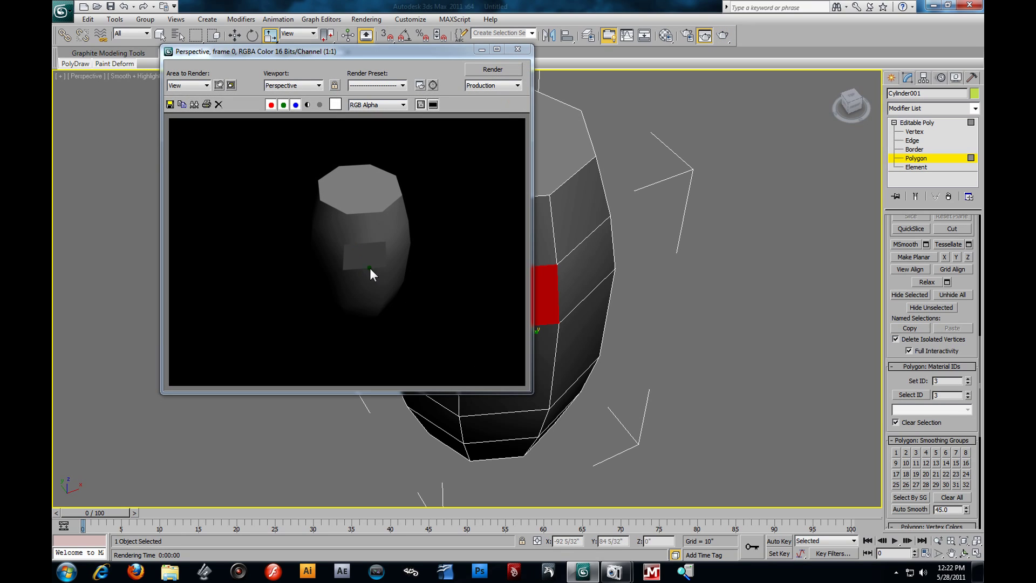
left_click(524, 50)
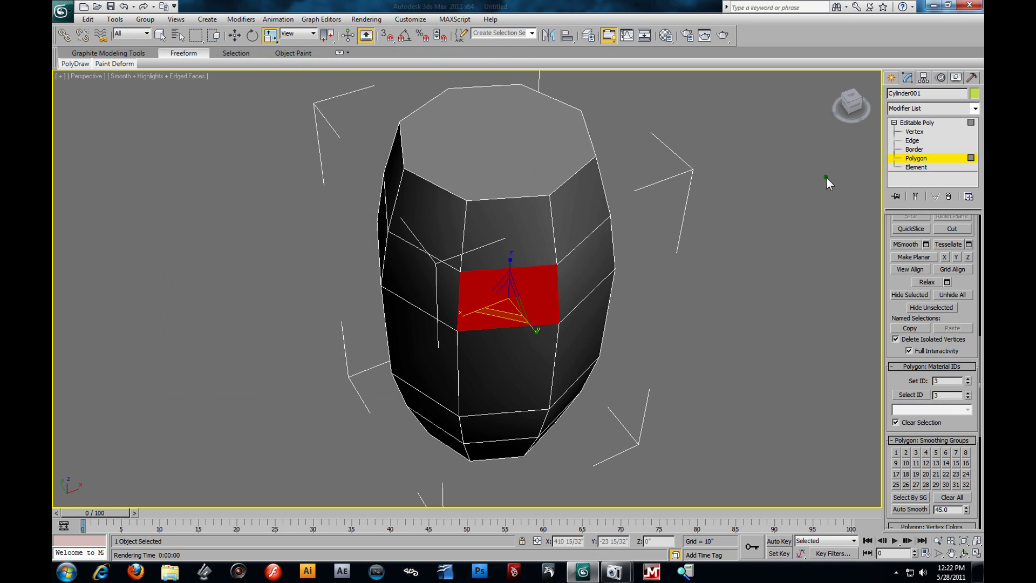
- Assign smoothing group 1 to all of the barrel's polygons and test-render the Perspective view
left_click_drag(329, 89, 701, 510)
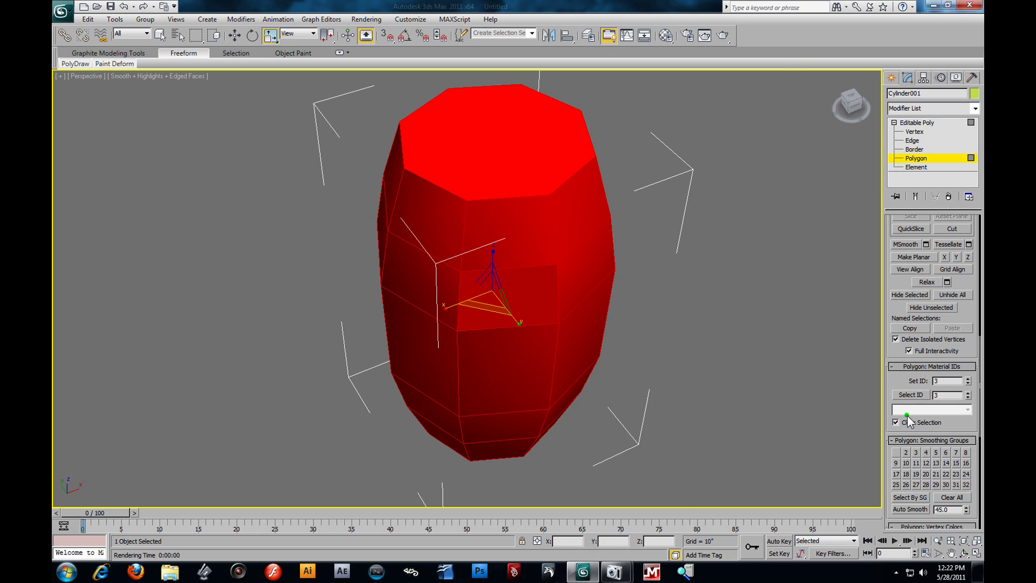
left_click(896, 452)
left_click(622, 82)
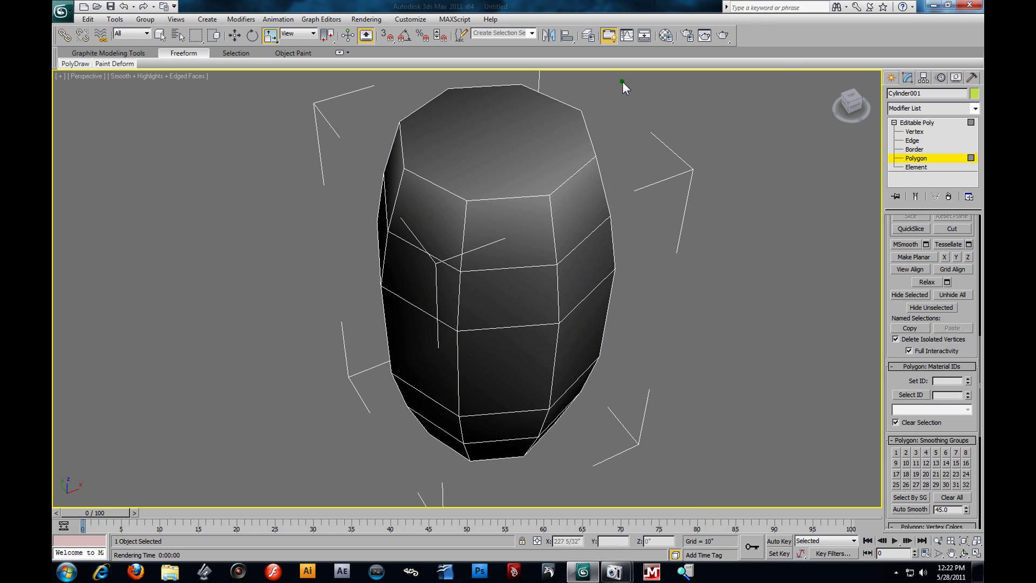
left_click(725, 36)
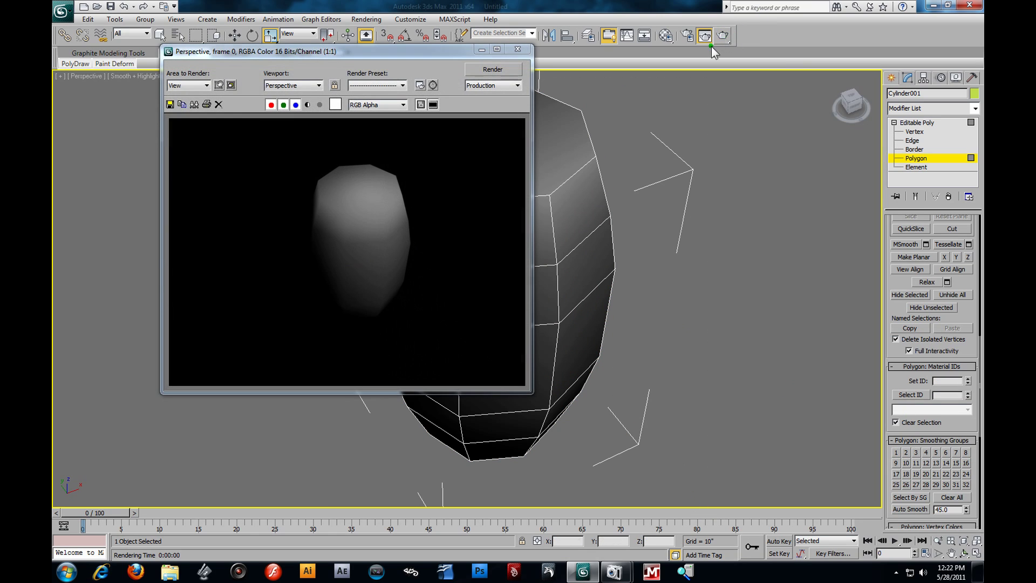
left_click(518, 50)
- Delete the top and bottom cap polygons of the barrel
key("alt+w")
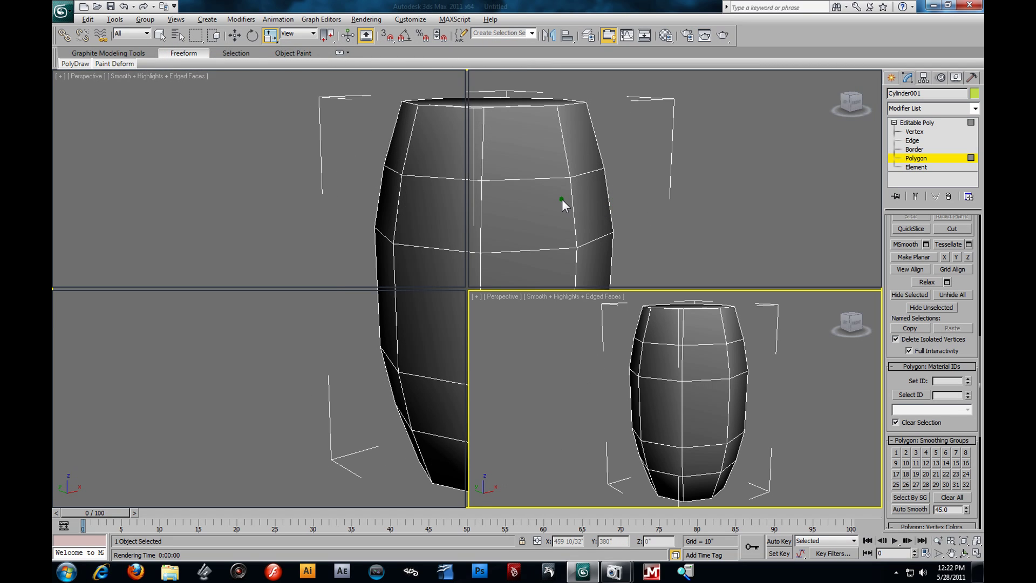
key("alt+w")
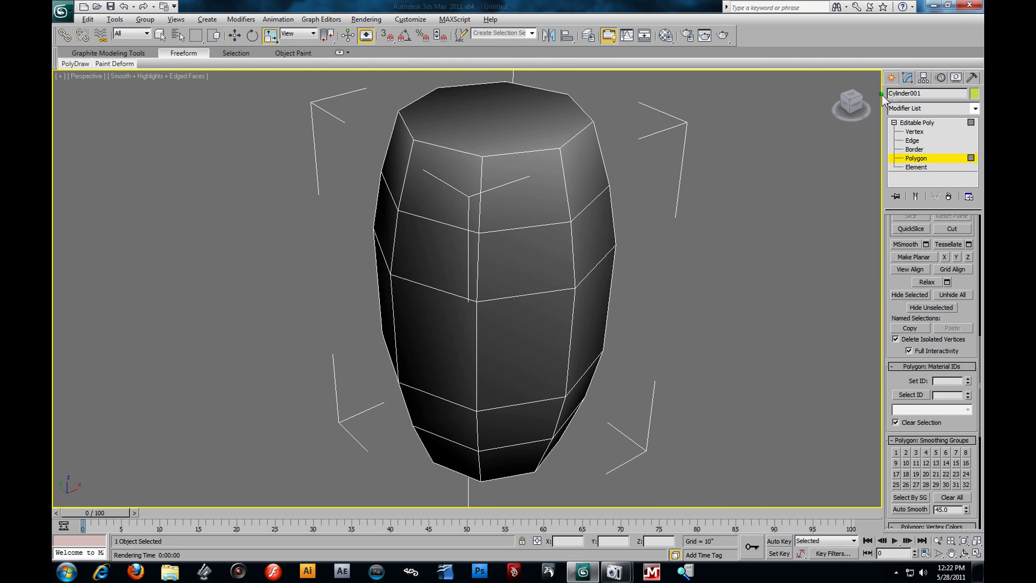
left_click(513, 134)
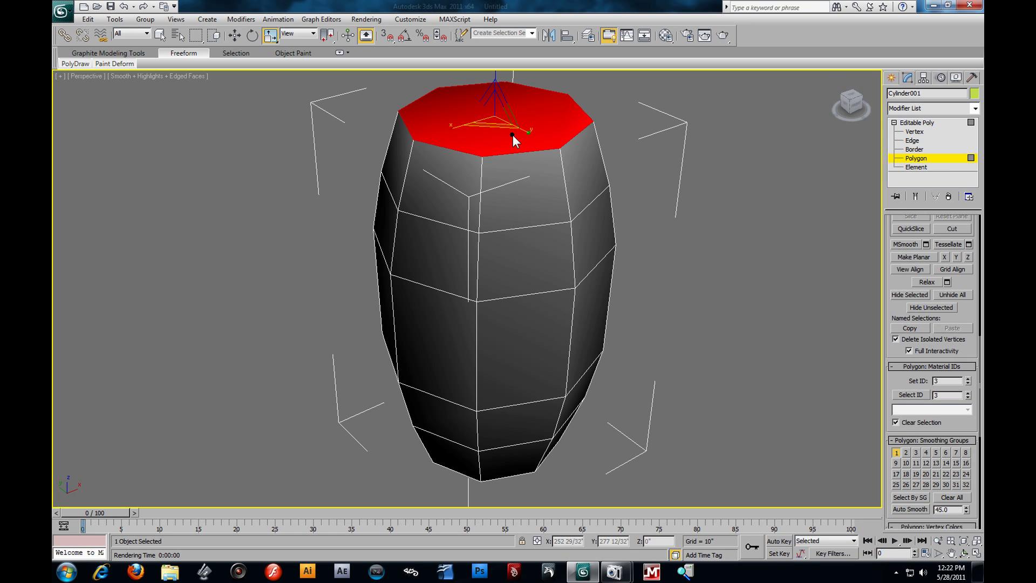
key("Delete")
middle_click_drag(590, 333, 494, 384, "alt")
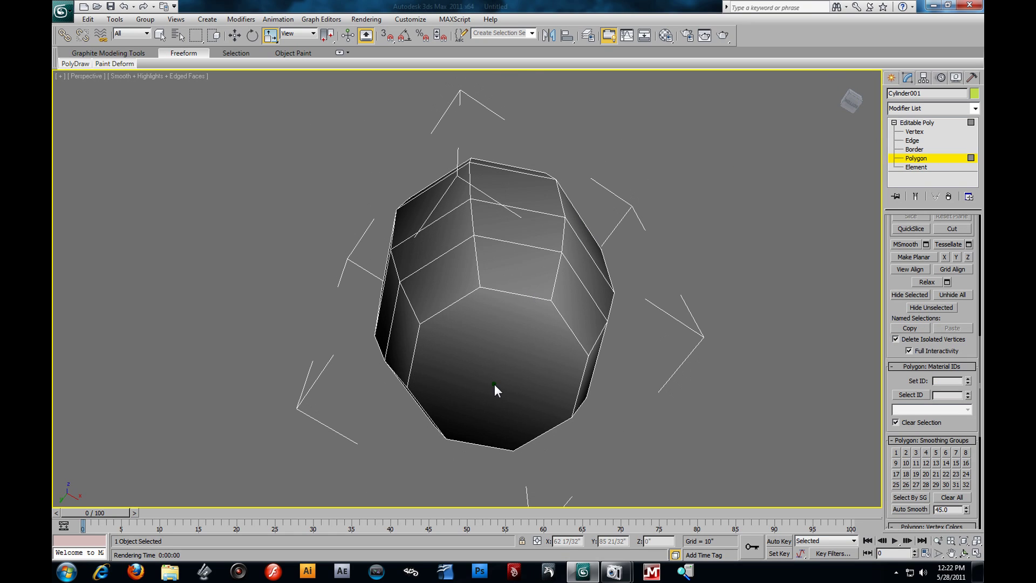
left_click(495, 384)
key("Delete")
- Restore the four-viewport layout and compare the barrel's edge loops with the metal bands of the reference photo in the Front view
middle_click_drag(554, 352, 569, 372, "alt")
key("alt+w")
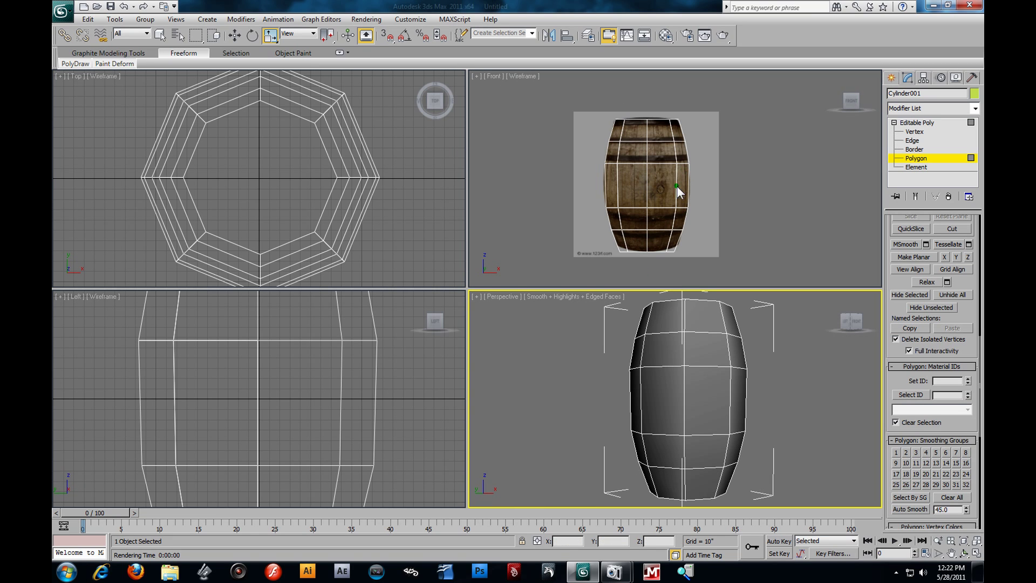
middle_click_drag(682, 330, 685, 381, "alt")
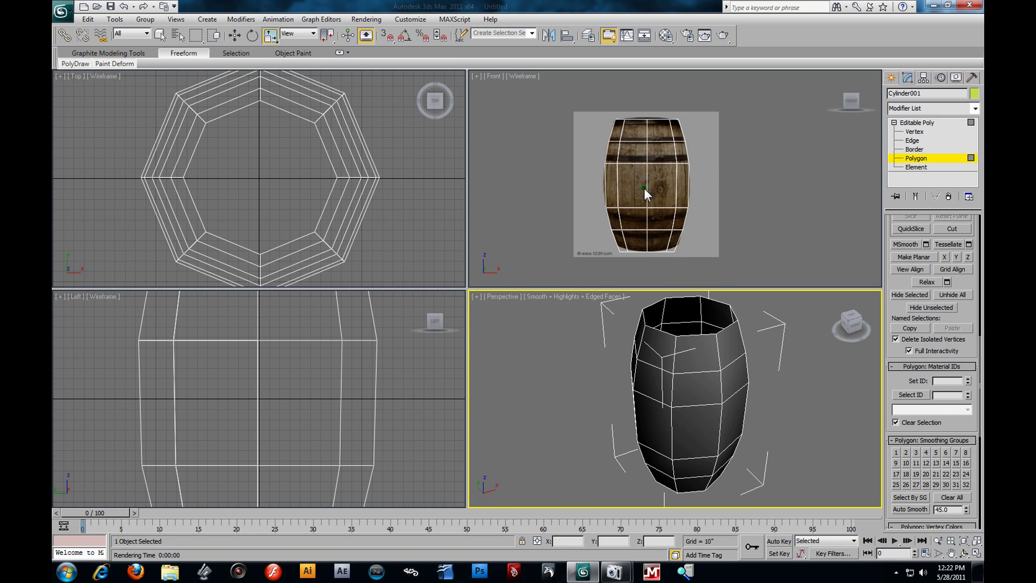
scroll(667, 198, "up", 3)
scroll(646, 177, "up", 5)
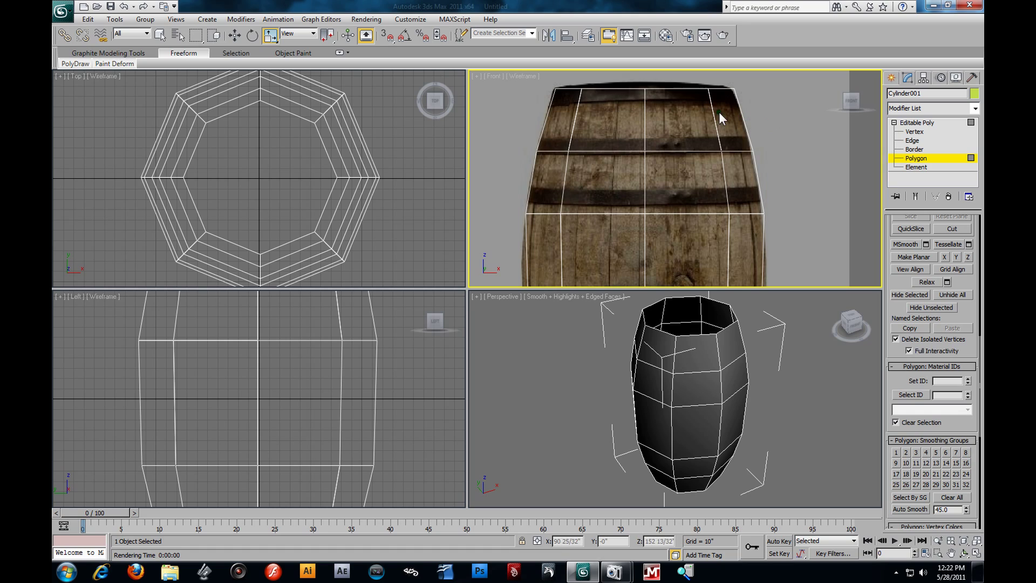
scroll(587, 176, "down", 2)
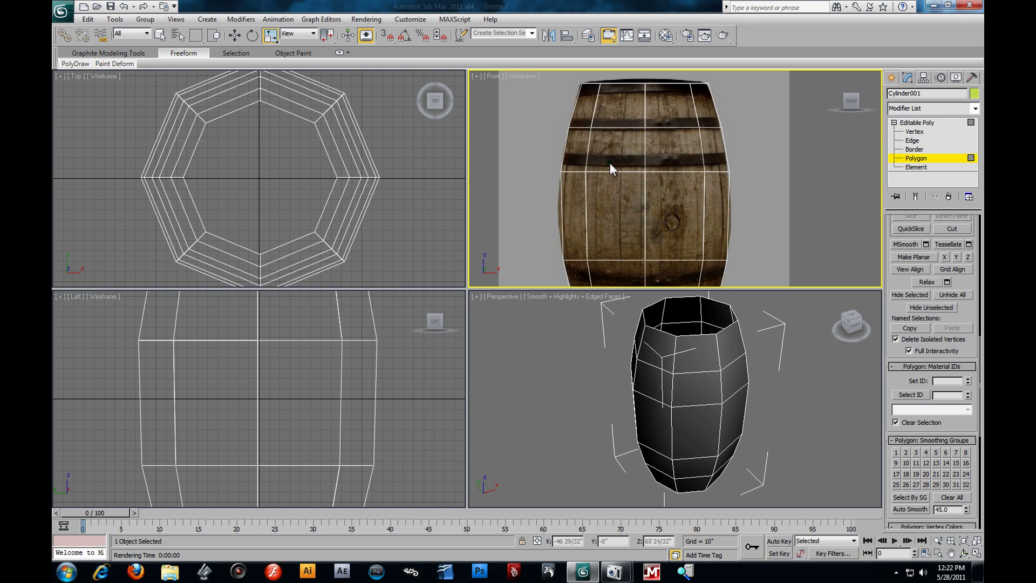
key("2")
scroll(731, 143, "up", 3)
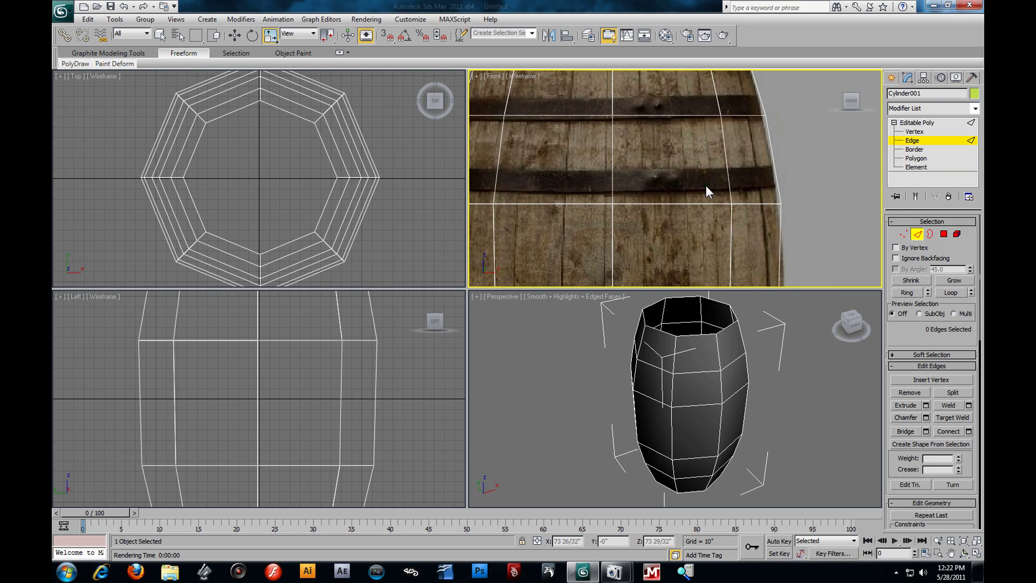
left_click(909, 123)
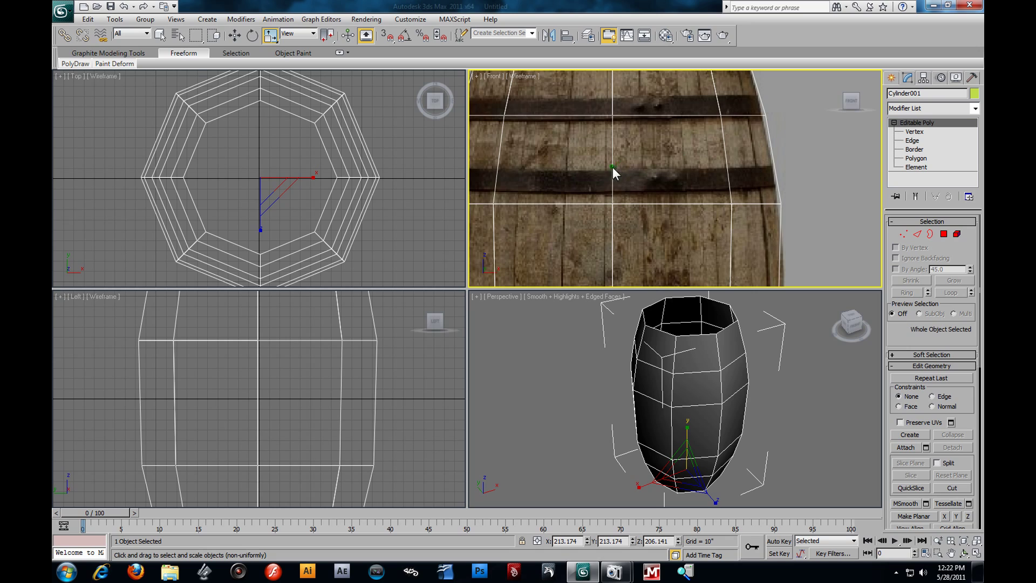
scroll(613, 166, "down", 3)
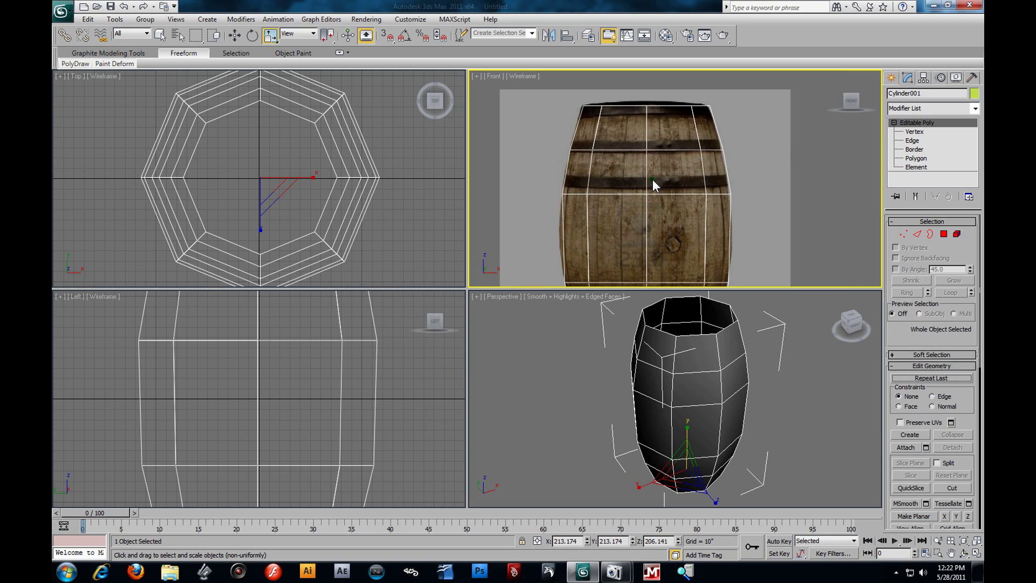
- Try raising individual vertex pairs of the second loop below the rim toward the photo's metal band in the Front view, and undo the moves
left_click(923, 130)
left_click_drag(623, 182, 679, 239)
key("w")
left_click_drag(637, 186, 656, 202)
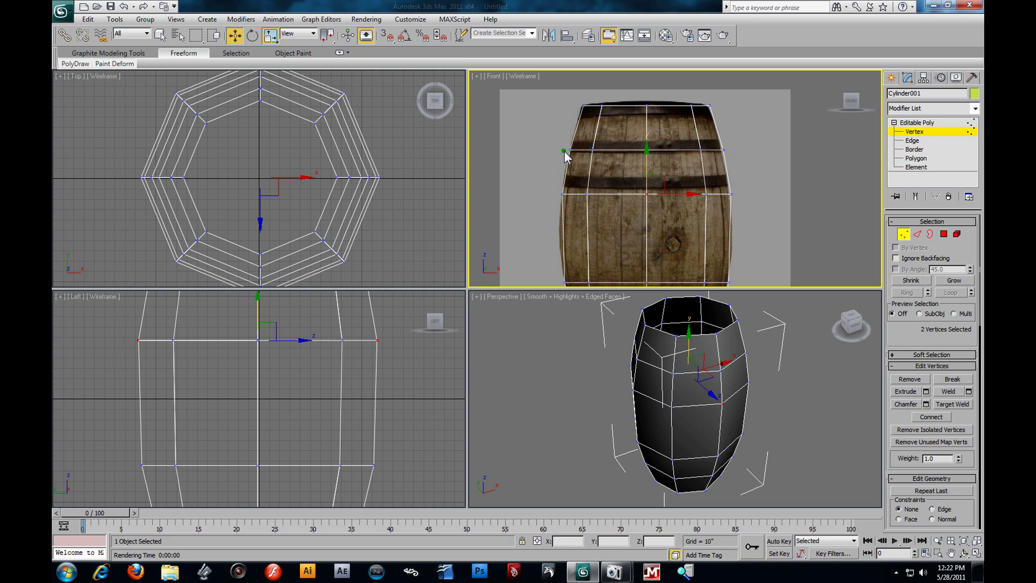
left_click_drag(646, 162, 648, 156)
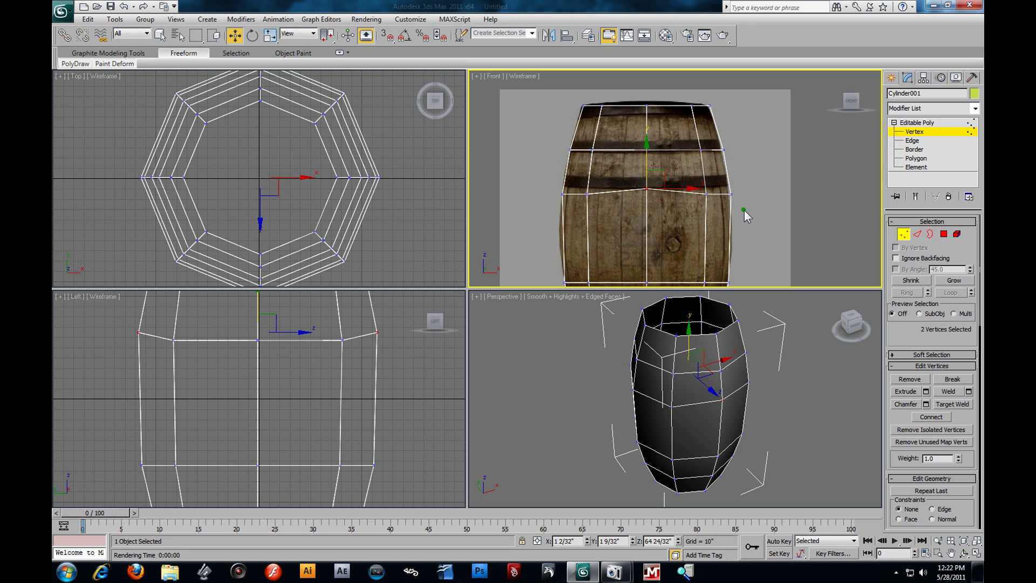
left_click_drag(710, 215, 709, 164)
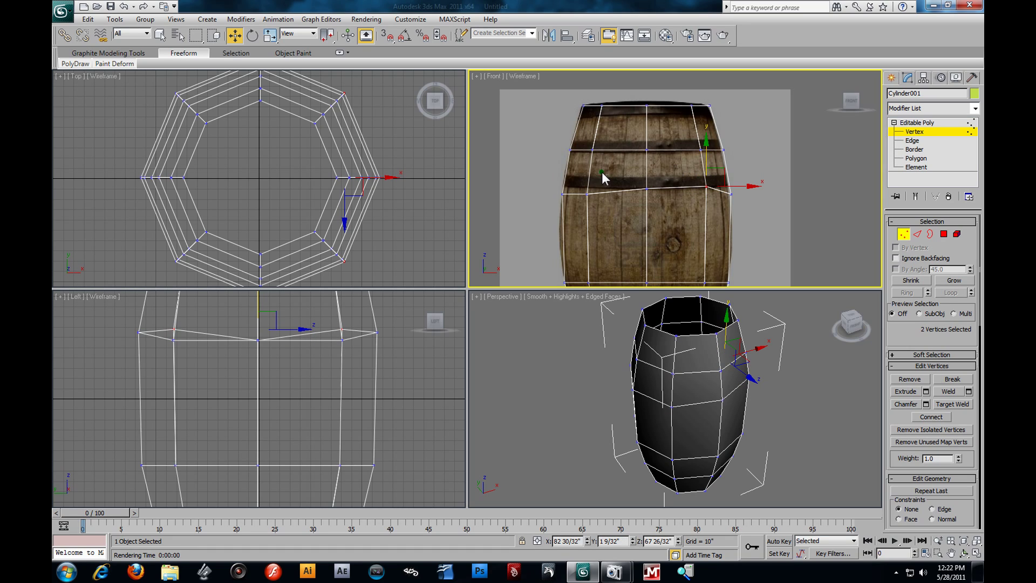
key("ctrl+z")
key("ctrl+z")
key("ctrl+z")
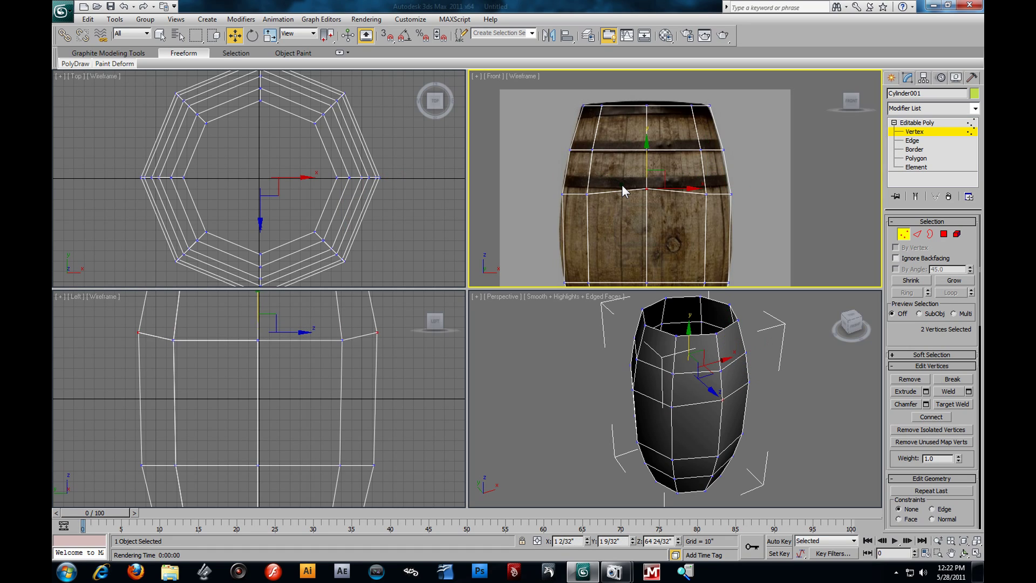
- Connect the ring of vertical edges crossing the barrel's third metal band with one segment slid about -21 to the band's upper edge
key("2")
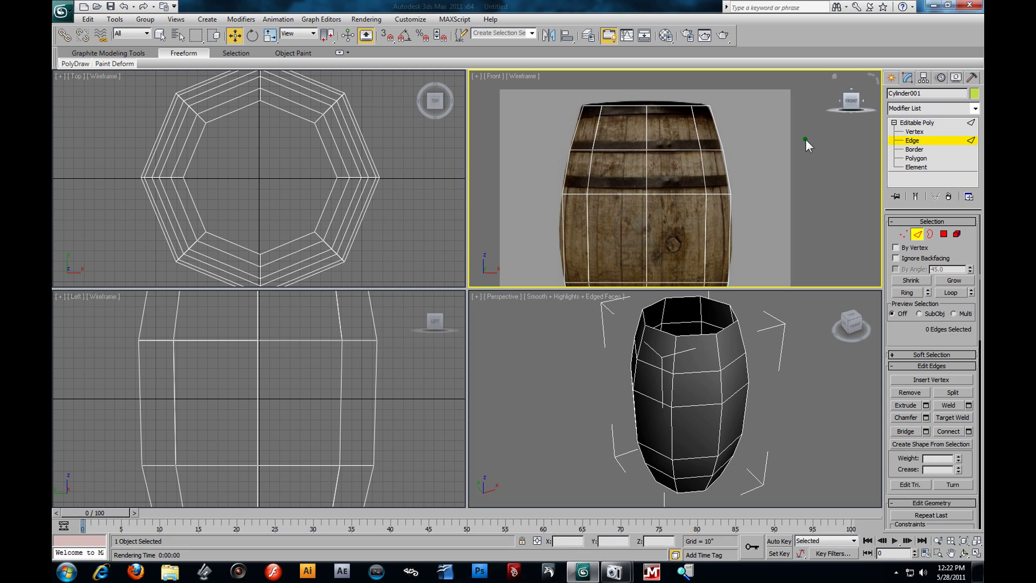
left_click(566, 167)
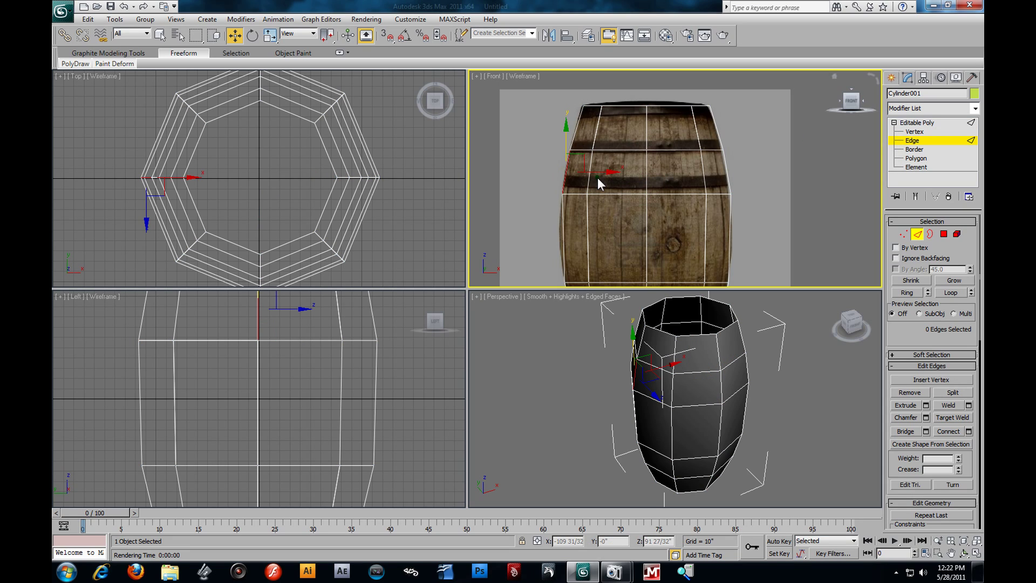
left_click(911, 295)
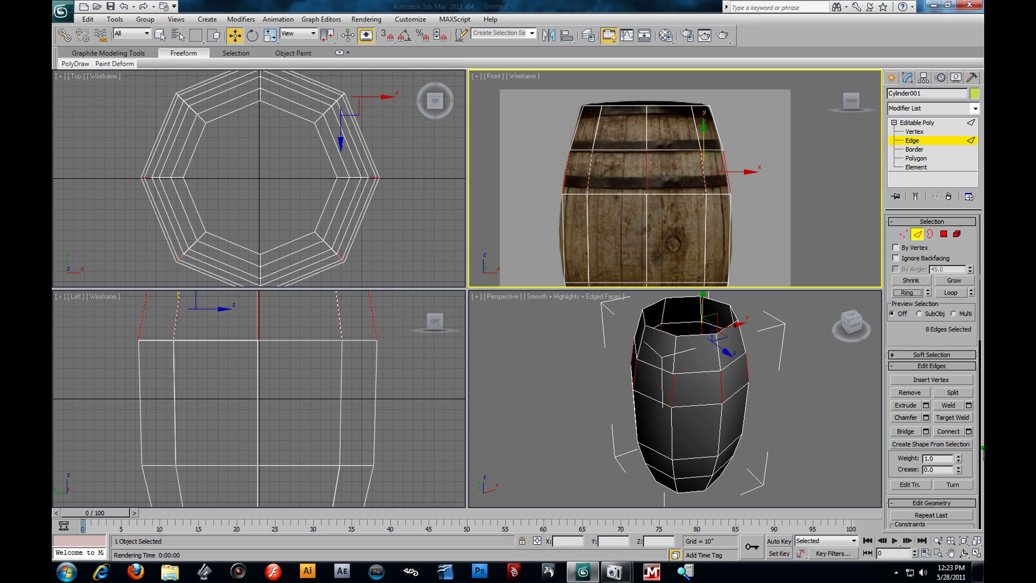
left_click(970, 432)
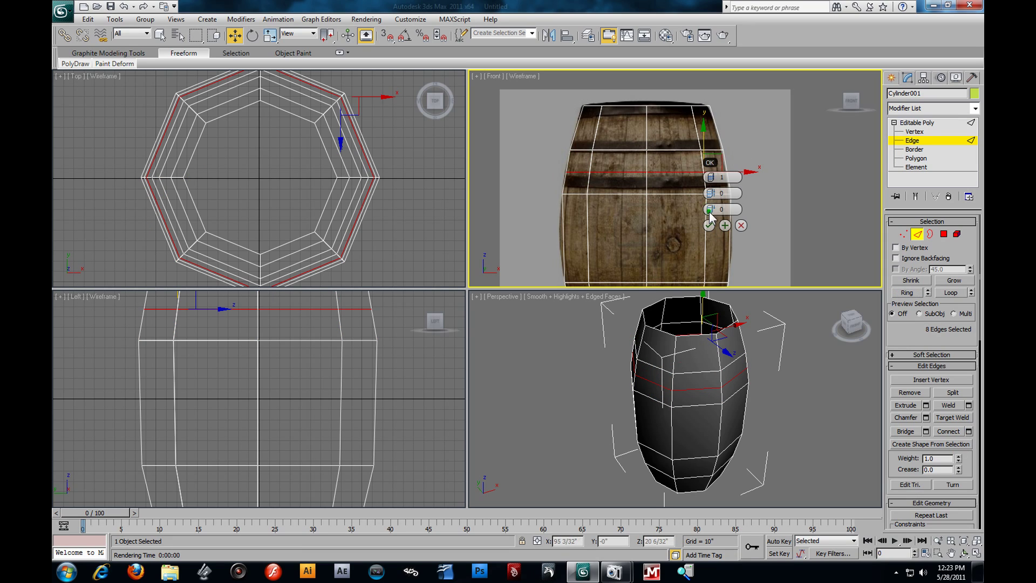
left_click_drag(721, 214, 662, 206)
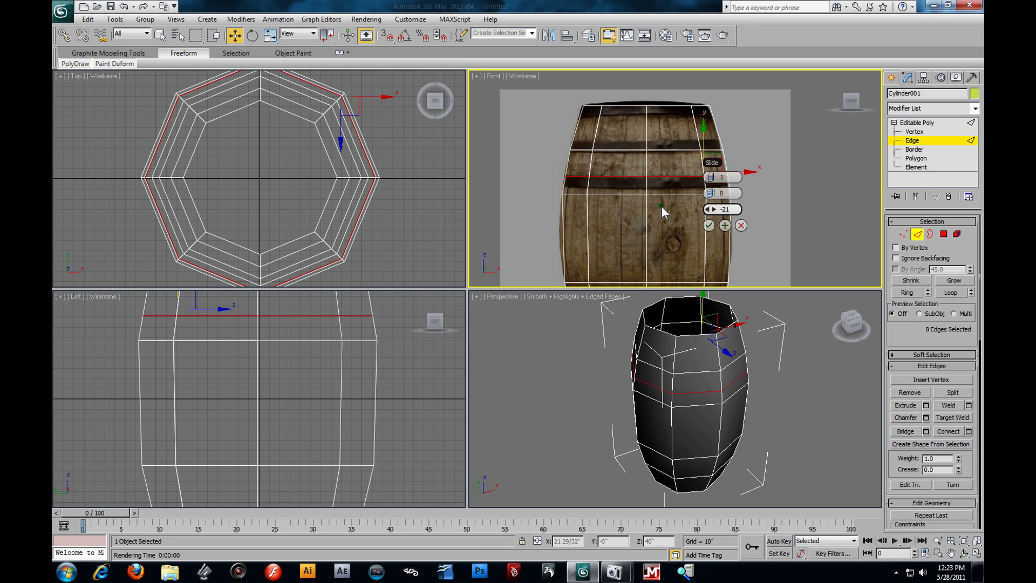
left_click(708, 226)
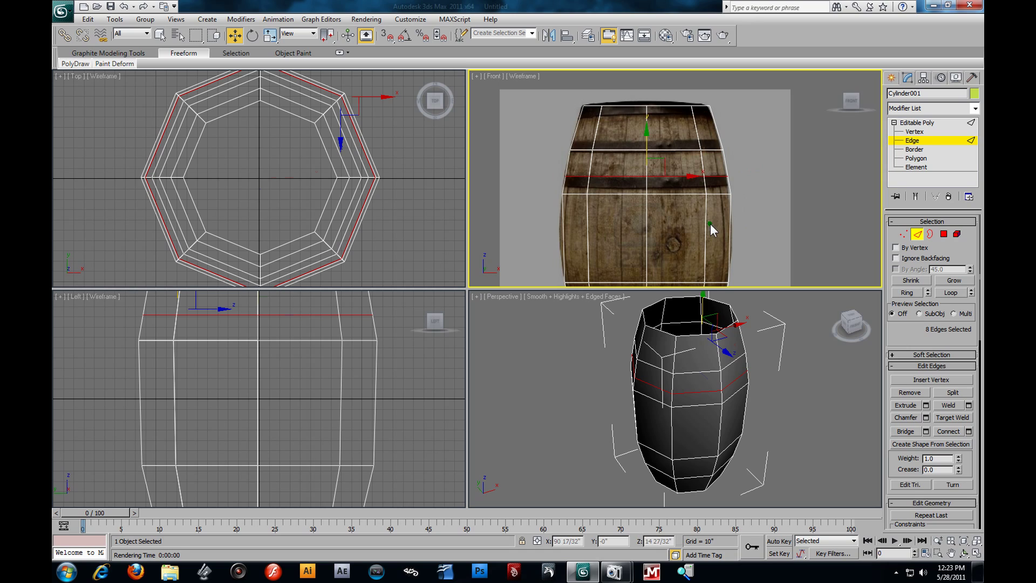
- Try raising the edge loop below the third metal band to the band's lower edge and scaling it inward, and undo both changes
left_click(688, 193)
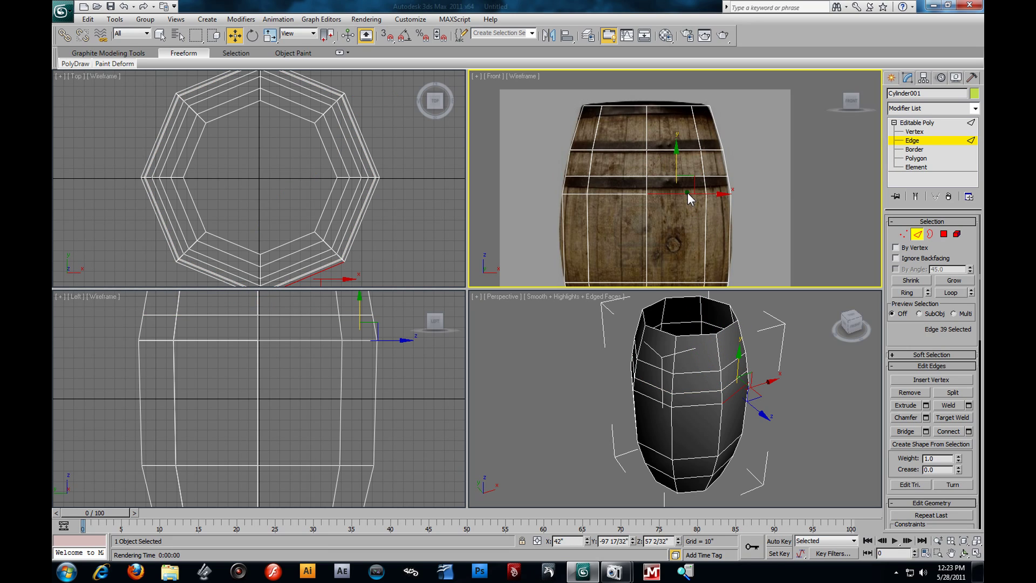
left_click(952, 292)
left_click_drag(637, 171, 643, 161)
key("r")
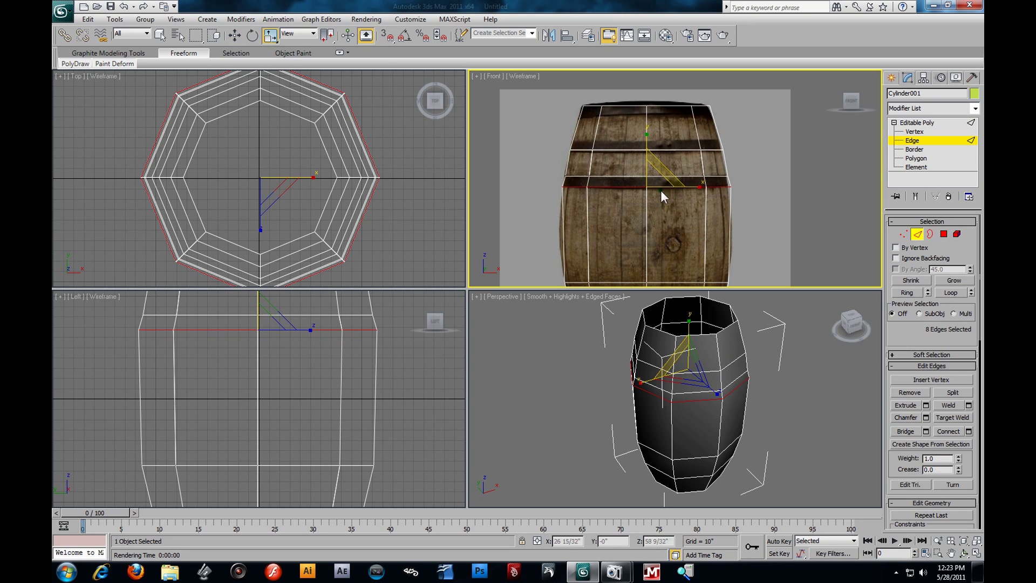
left_click_drag(654, 182, 656, 186)
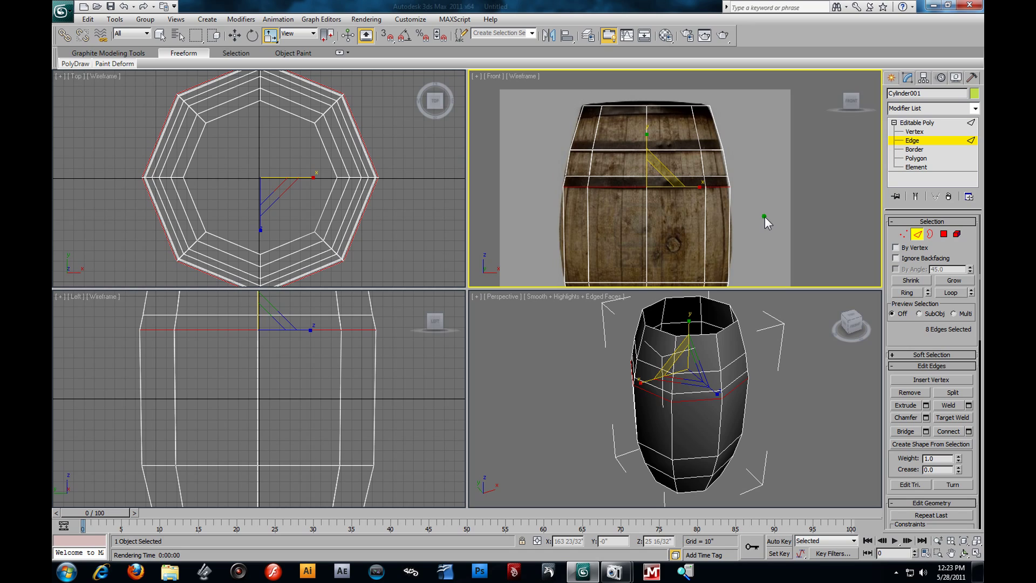
key("ctrl+z")
key("ctrl+z")
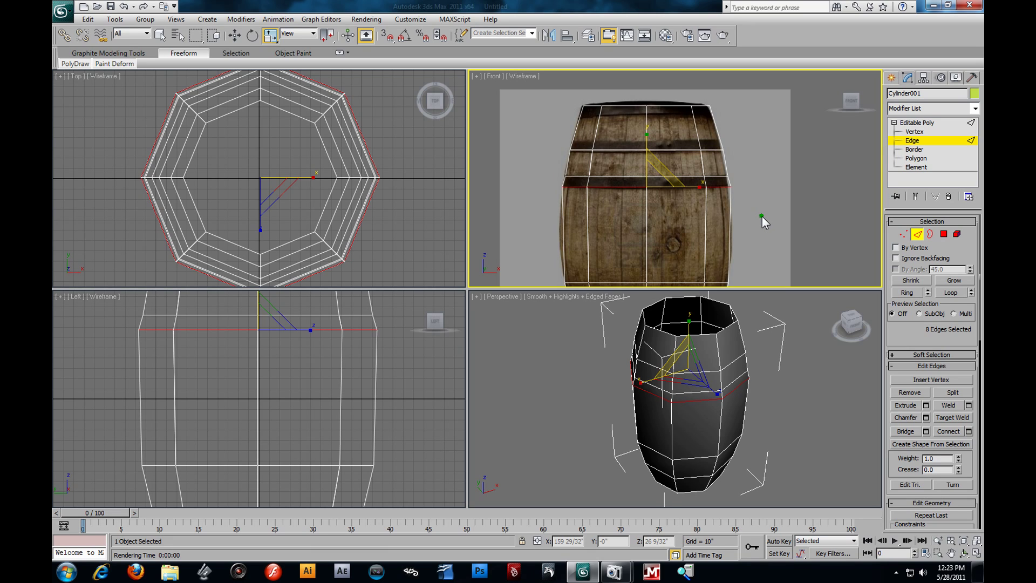
- Connect the barrel's middle ring of vertical edges with one centered segment and scale the loop outward slightly to match the photo's bulge
middle_click_drag(762, 216, 748, 195)
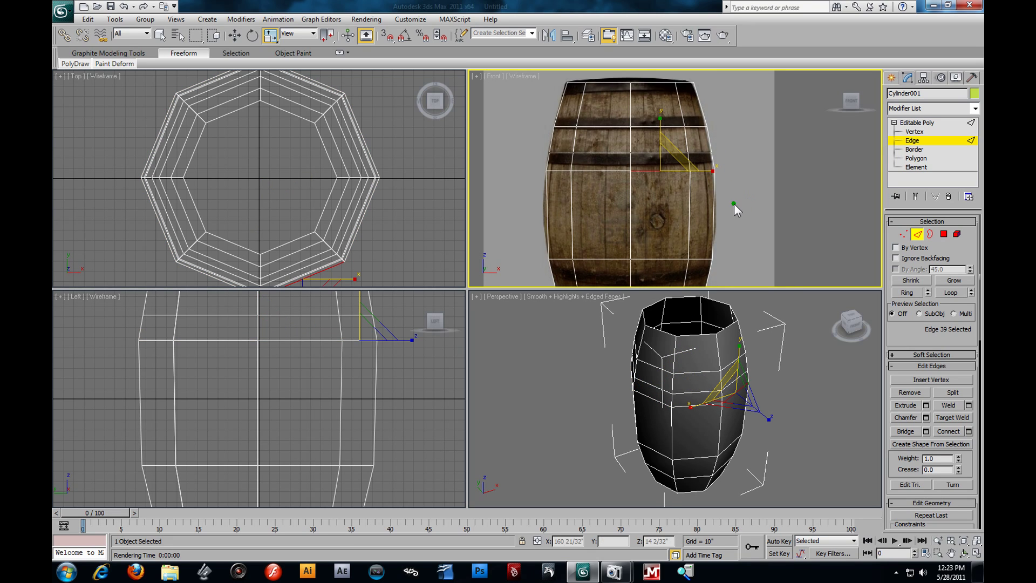
left_click(547, 212)
left_click(908, 292)
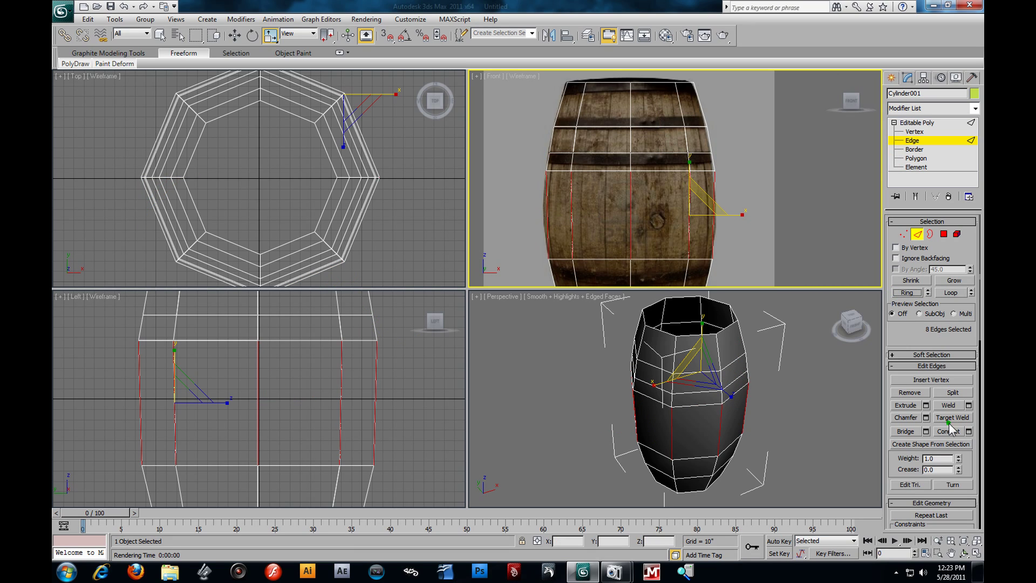
left_click(970, 432)
left_click_drag(698, 254, 744, 265)
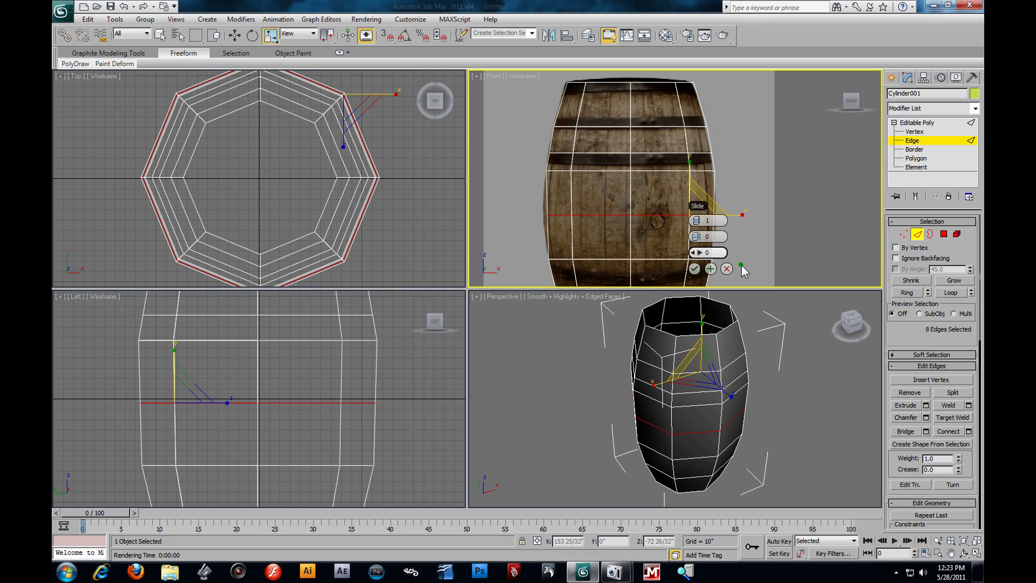
left_click(695, 269)
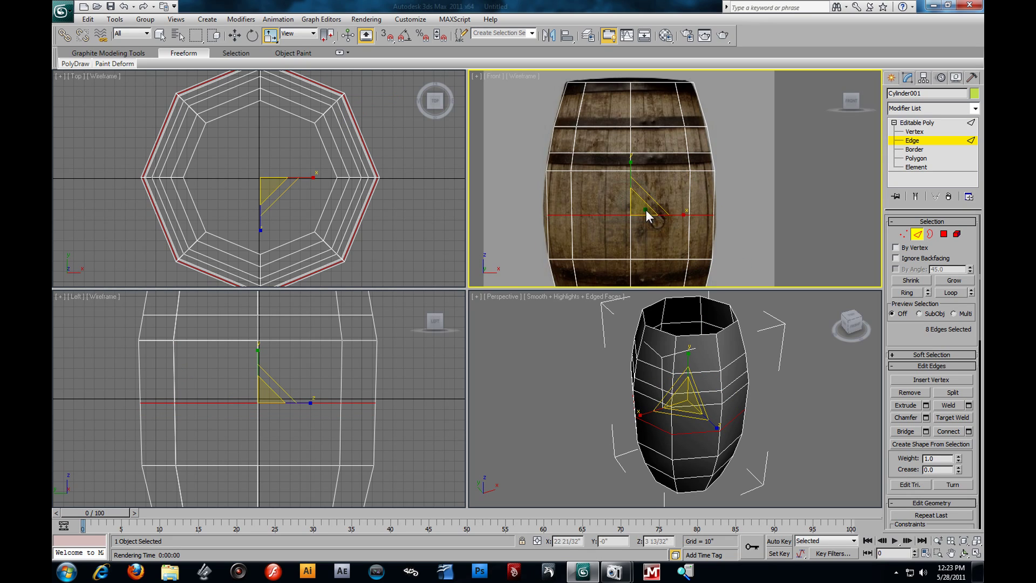
left_click_drag(639, 211, 633, 209)
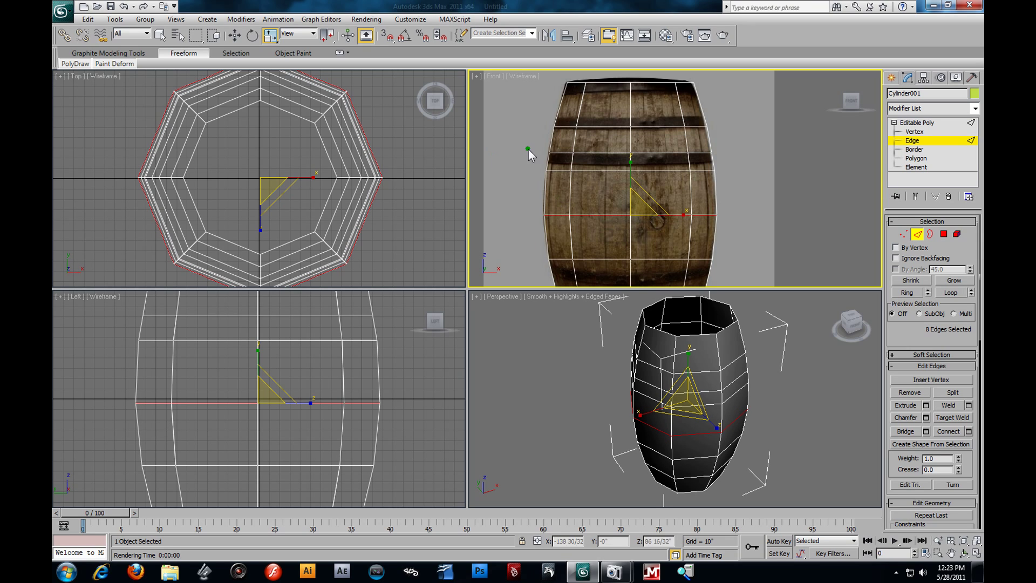
- Clear the edge selection and hide the grid in the Top view
scroll(342, 215, "down", 5)
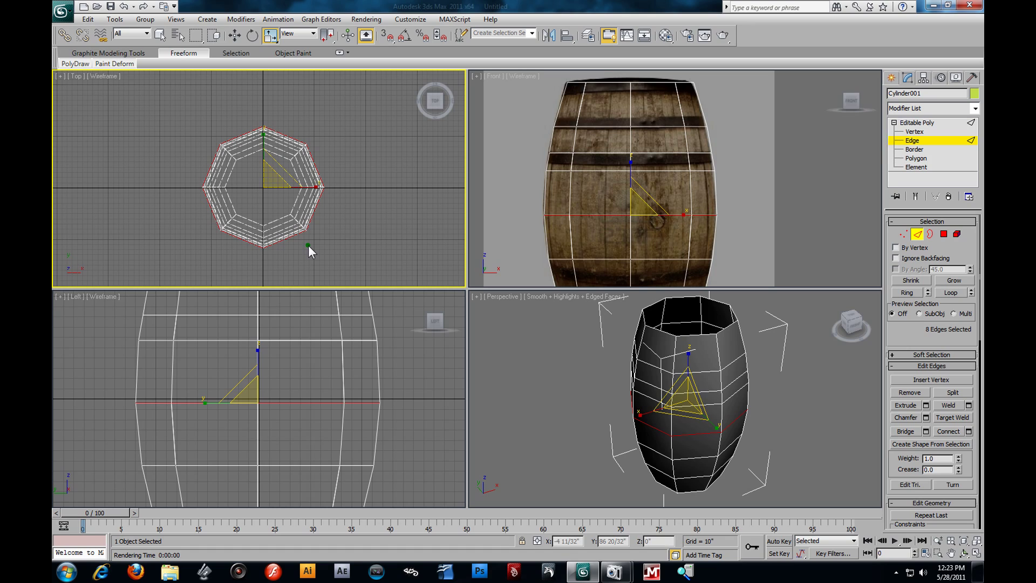
left_click(393, 214)
key("g")
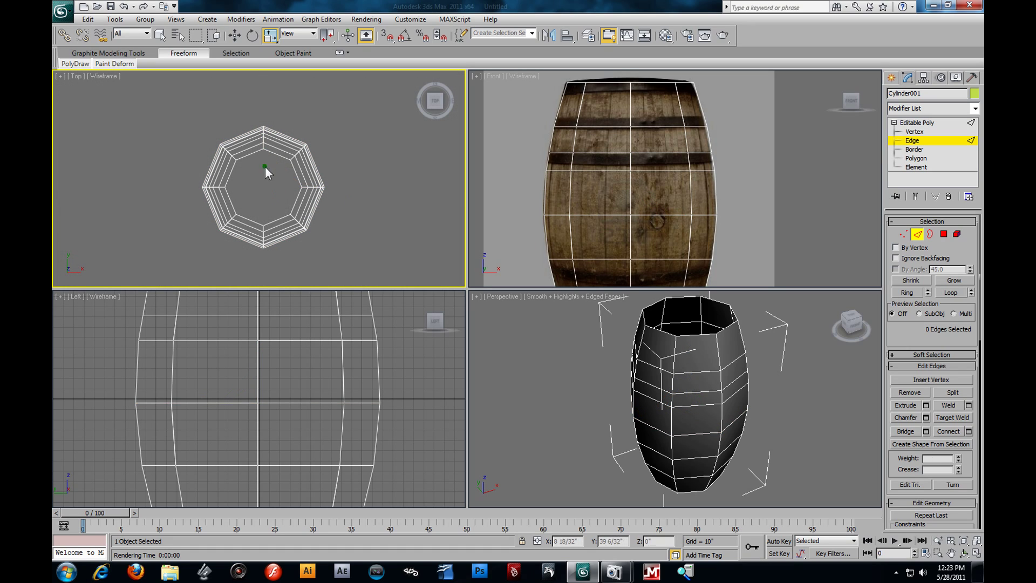
- Select the ring of polygons over the third metal band in the Front view to check its coverage against the photo
middle_click_drag(666, 170, 688, 196)
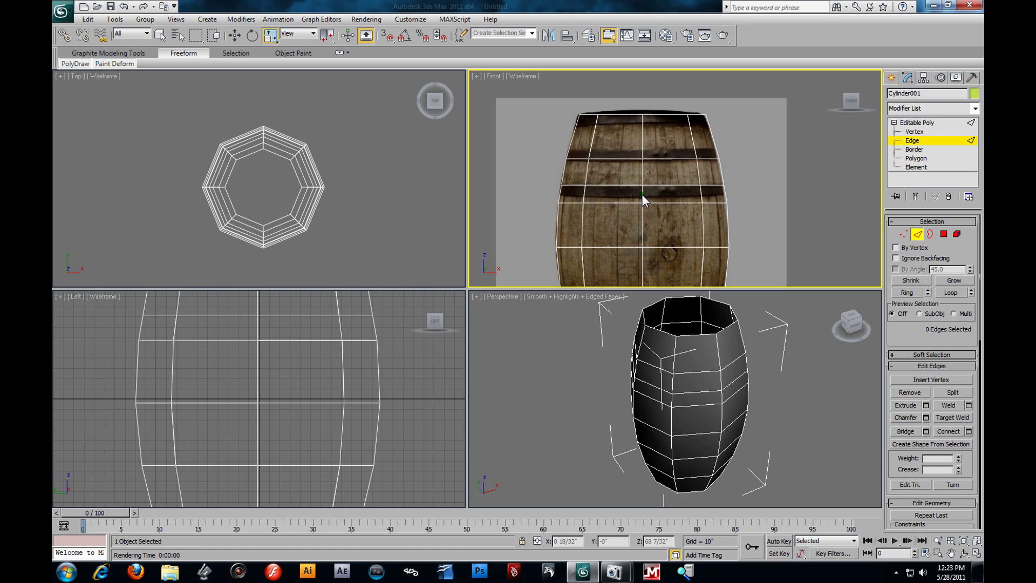
left_click(642, 193)
left_click(908, 292)
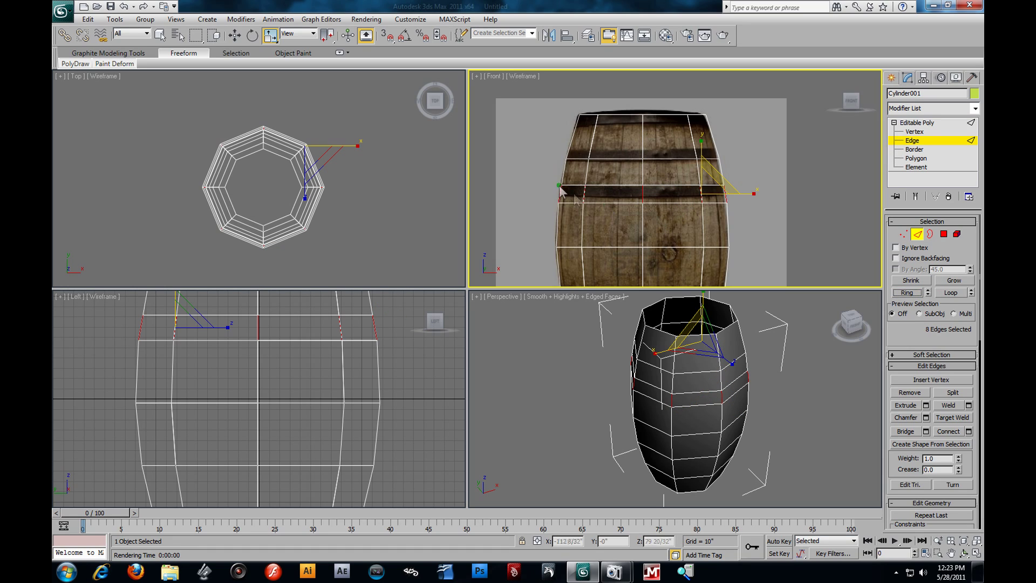
left_click_drag(541, 188, 710, 197)
left_click_drag(745, 199, 745, 199)
left_click(932, 158)
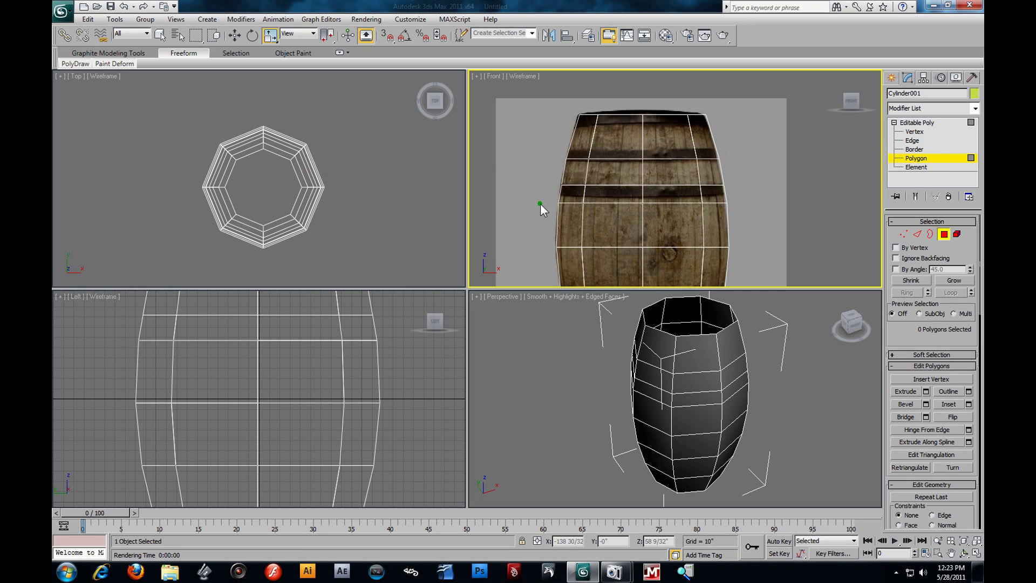
left_click_drag(552, 193, 737, 197)
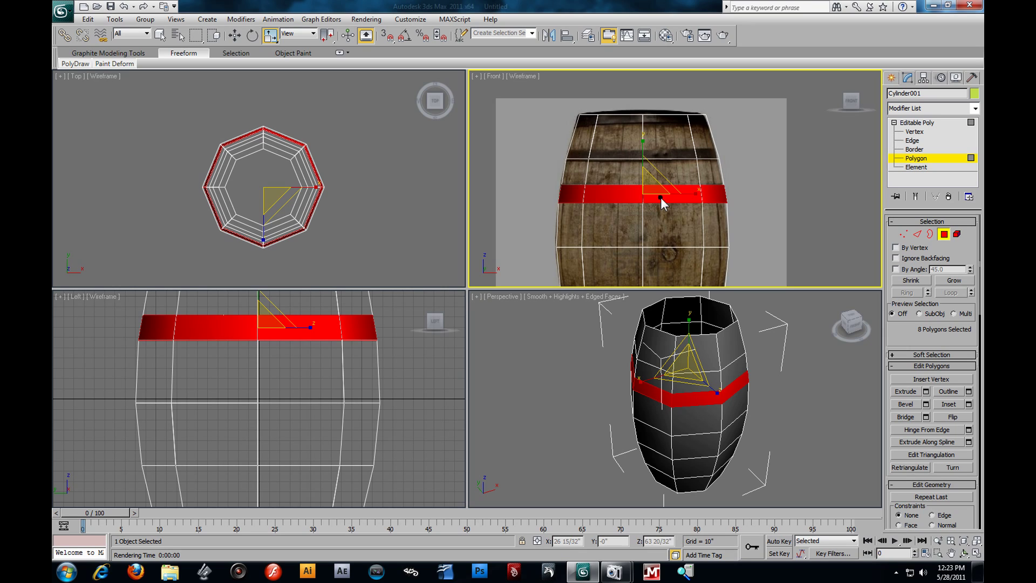
- Connect the ring of vertical edges just below the rim with one segment at a slide of 27, near the second metal band's upper edge
left_click(912, 140)
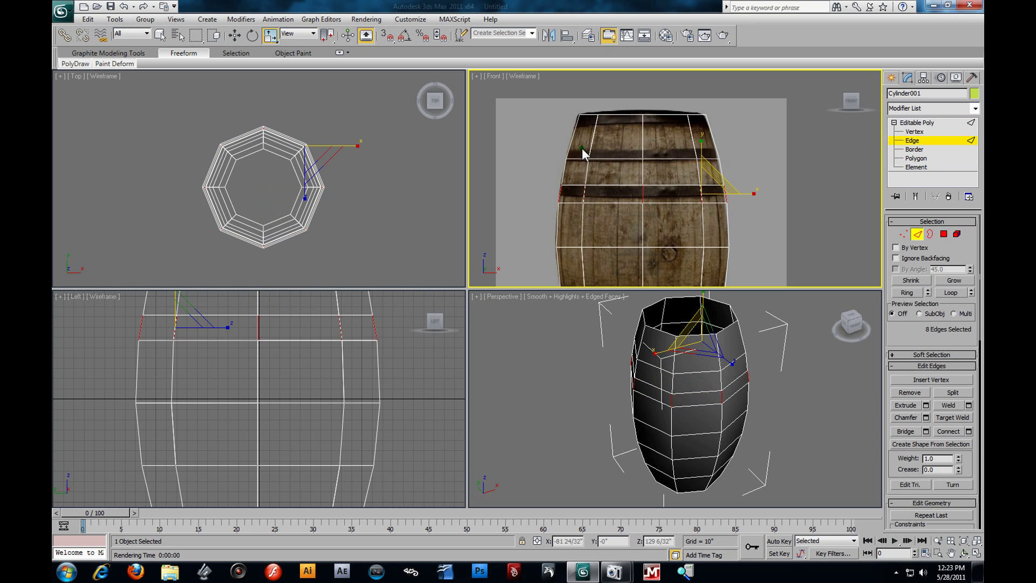
left_click(575, 141)
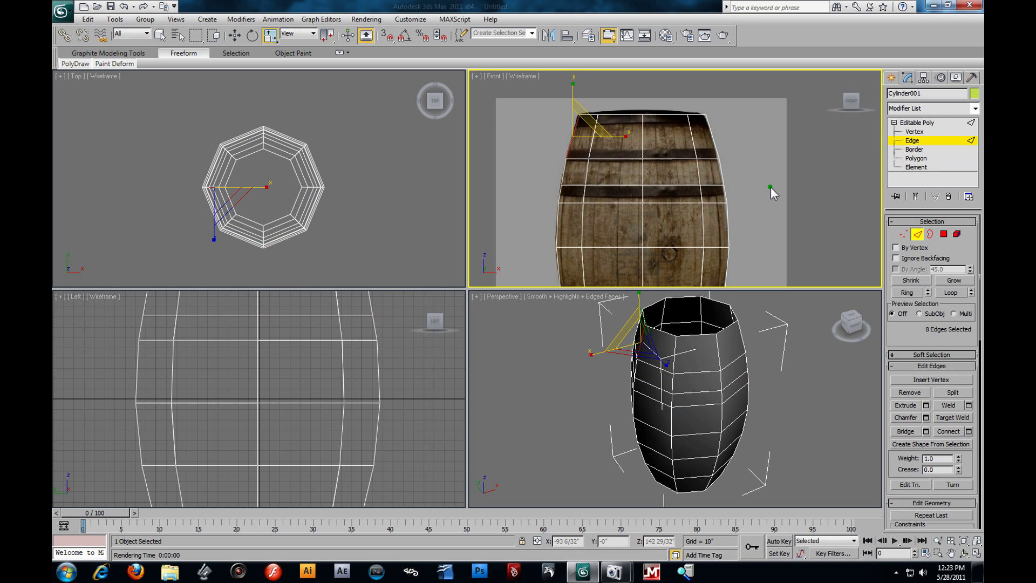
left_click(908, 293)
left_click(968, 431)
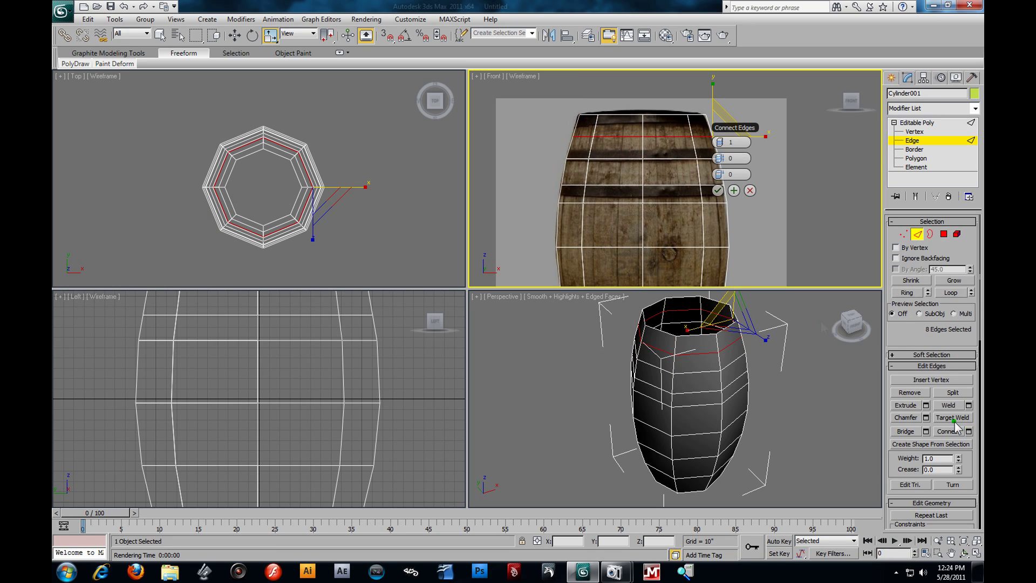
left_click_drag(721, 174, 781, 177)
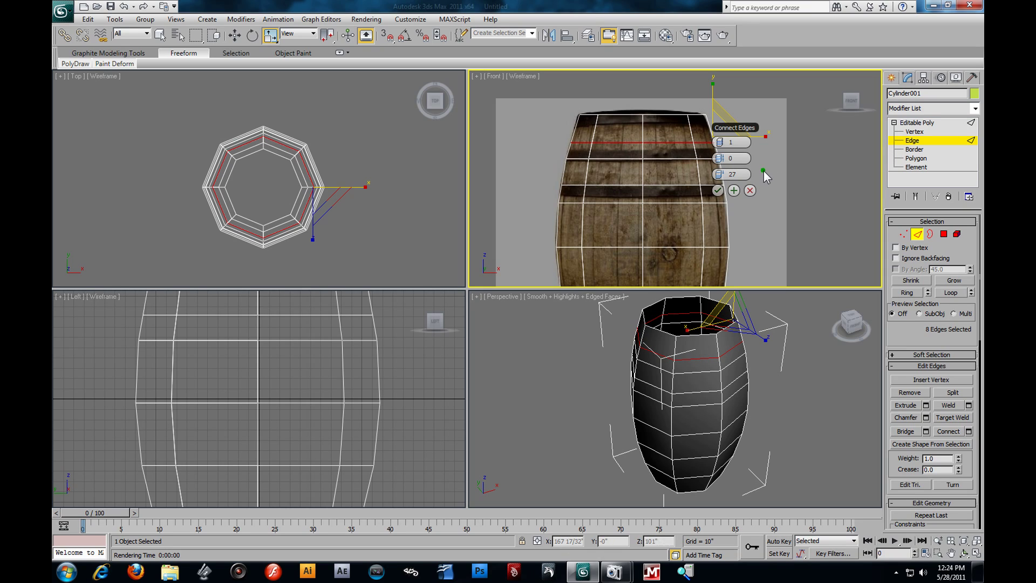
left_click(718, 191)
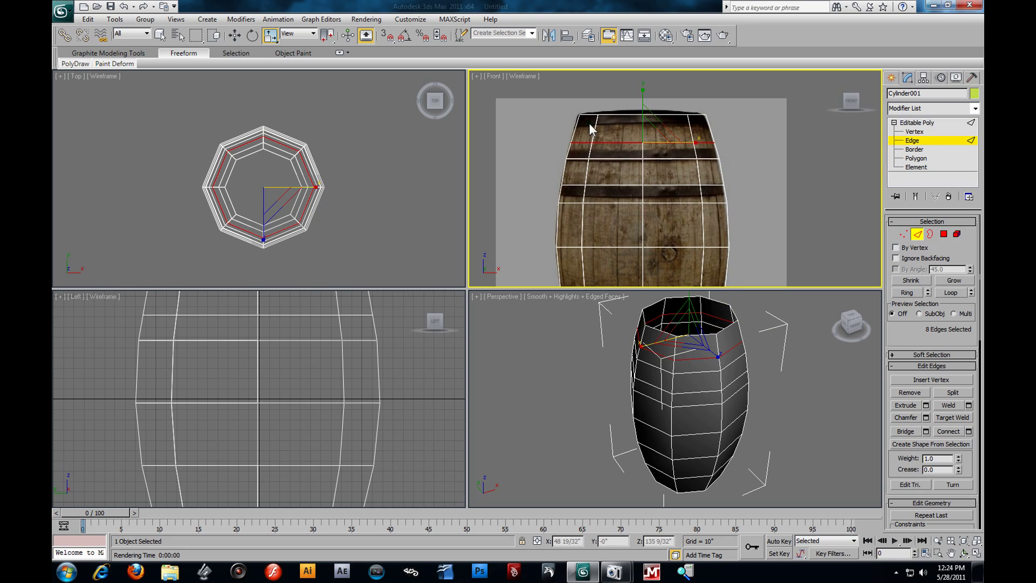
- Connect the topmost ring of vertical edges with one segment and slide it up toward the lower edge of the rim's metal band
left_click(574, 133)
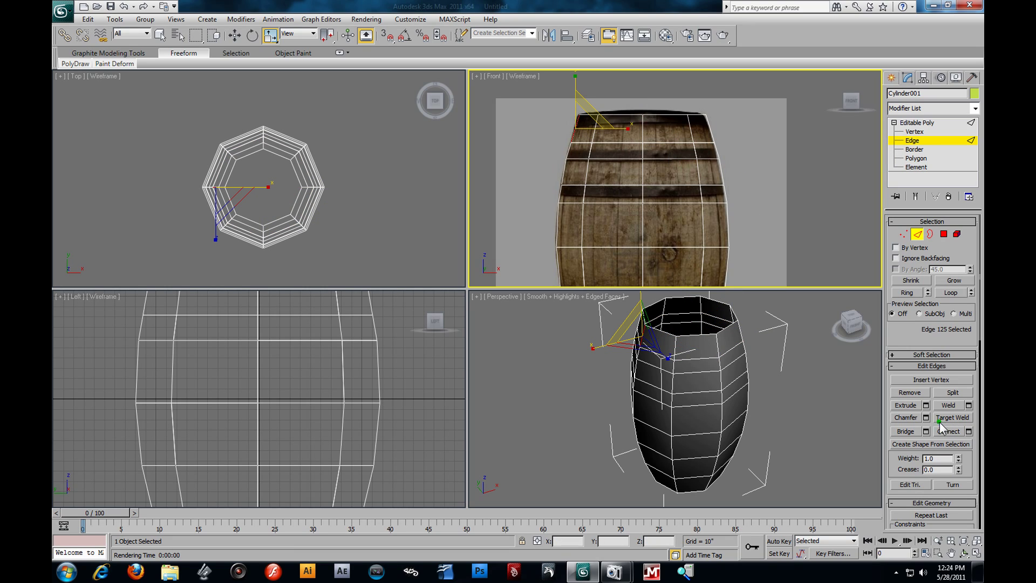
left_click(912, 293)
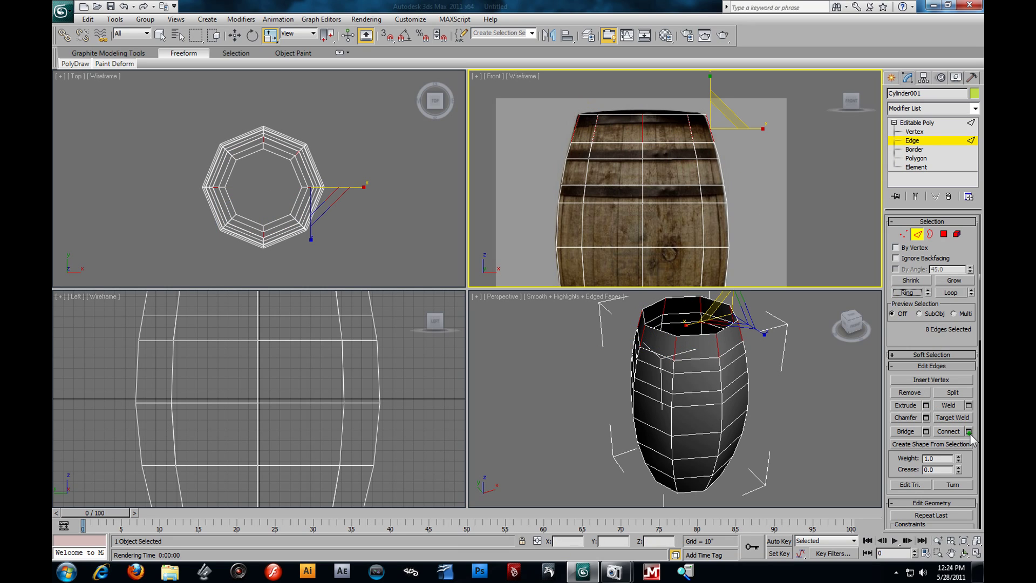
left_click(969, 431)
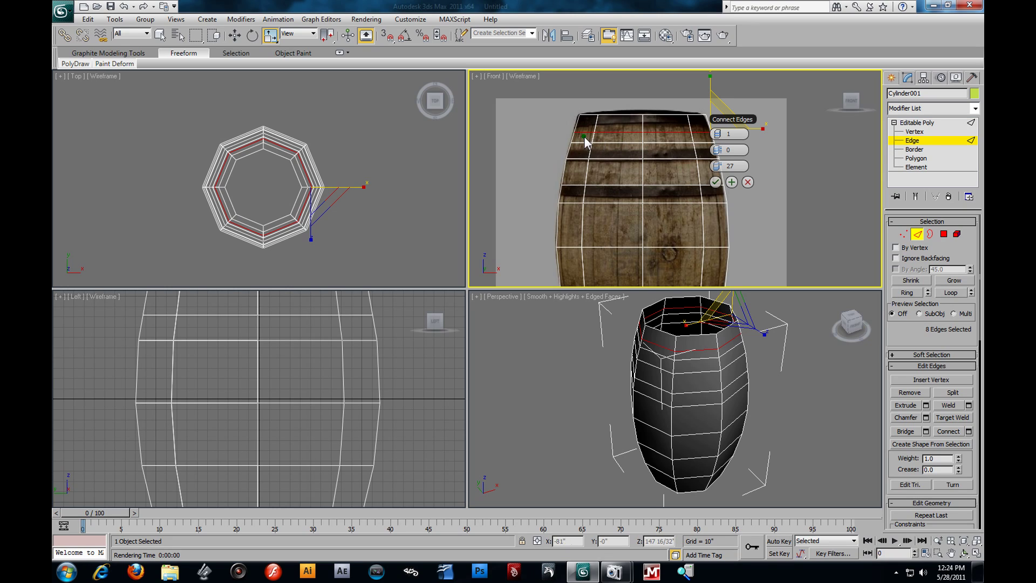
left_click_drag(710, 168, 673, 167)
left_click(715, 183)
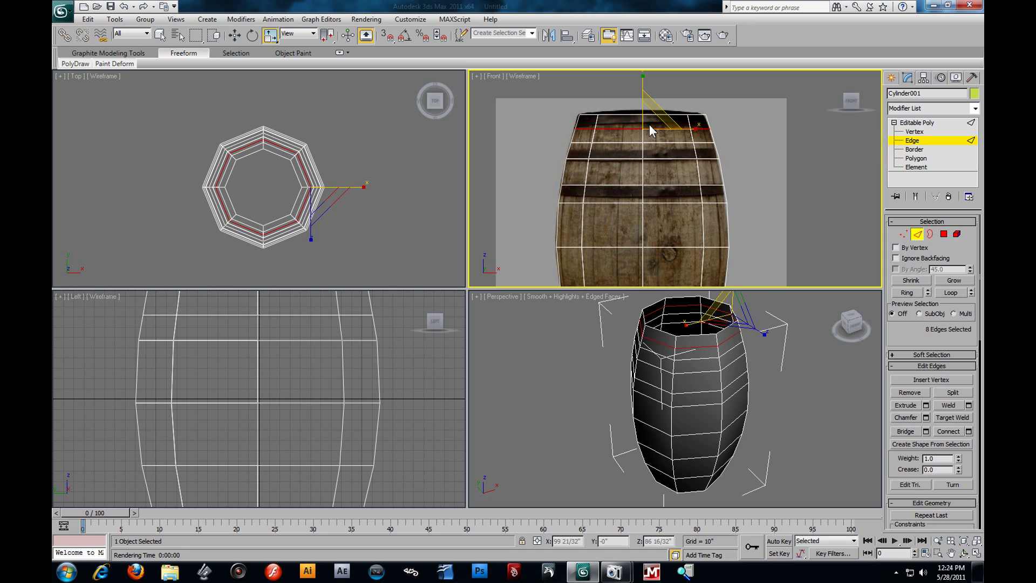
- Connect the ring of vertical edges over the upper of the two bottom metal bands with one segment at a slide of 3
middle_click_drag(752, 179, 734, 150)
left_click(768, 204)
scroll(758, 173, "down", 2)
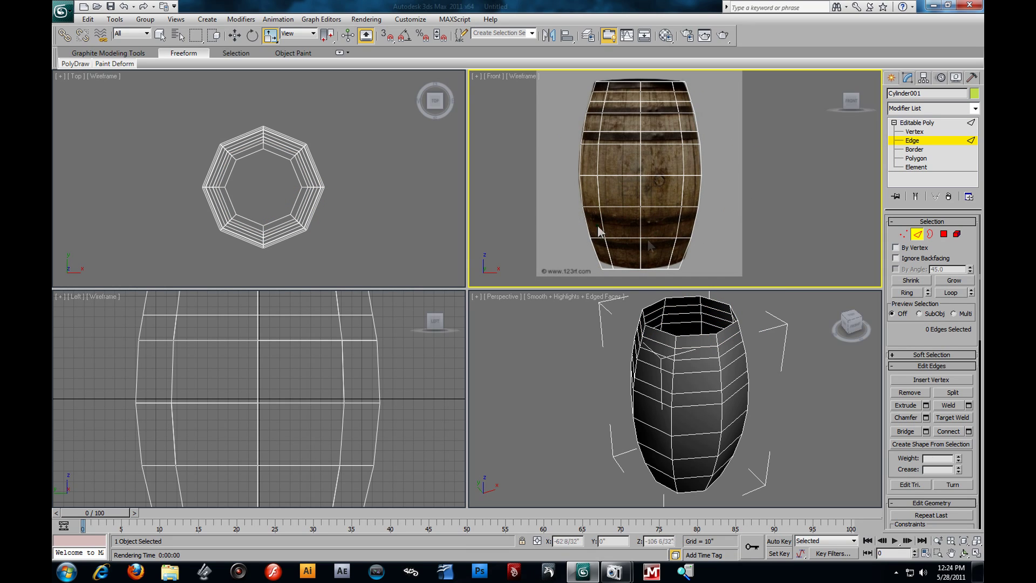
scroll(765, 232, "up", 5)
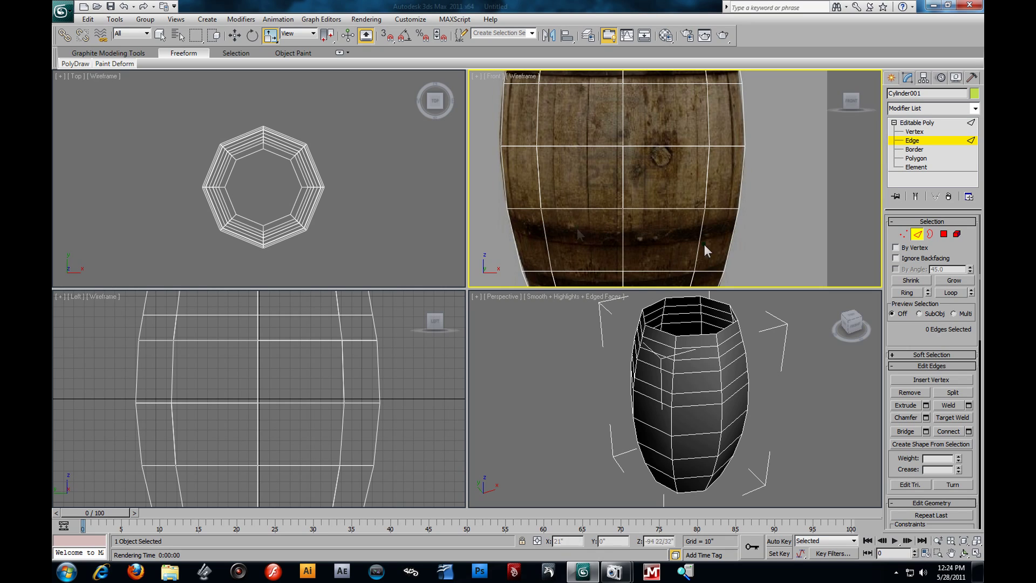
scroll(702, 253, "down", 2)
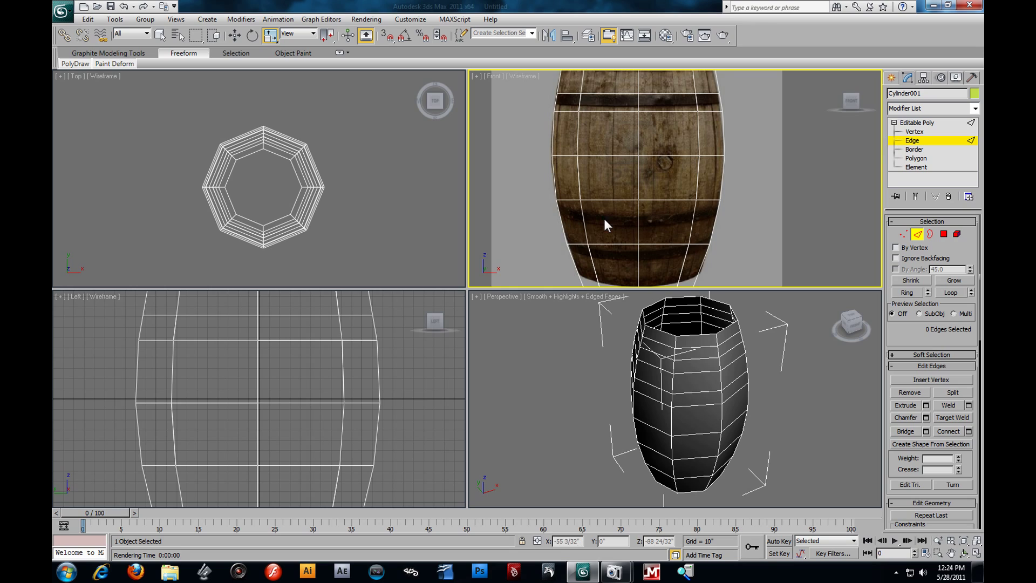
left_click(562, 216)
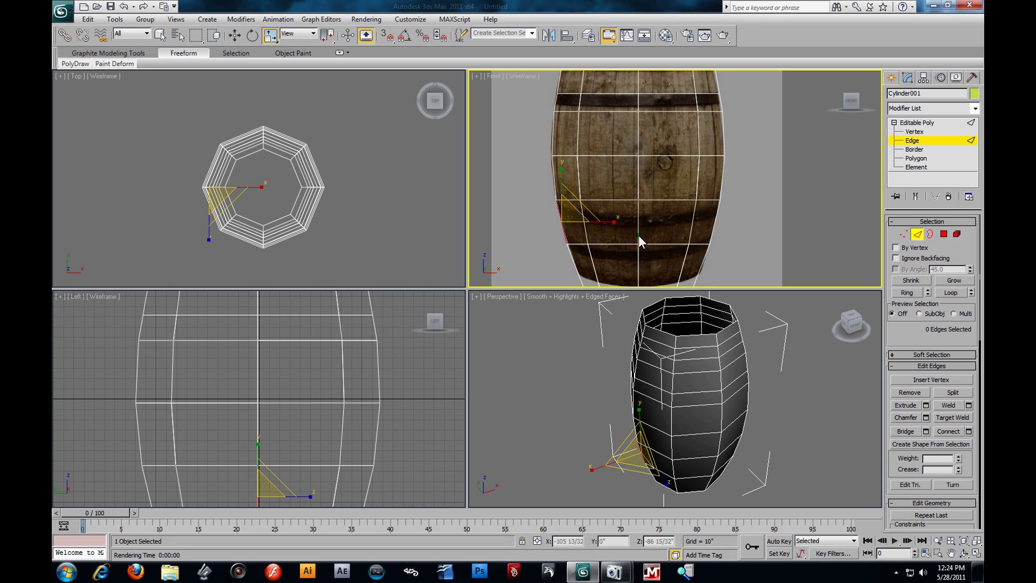
left_click(911, 293)
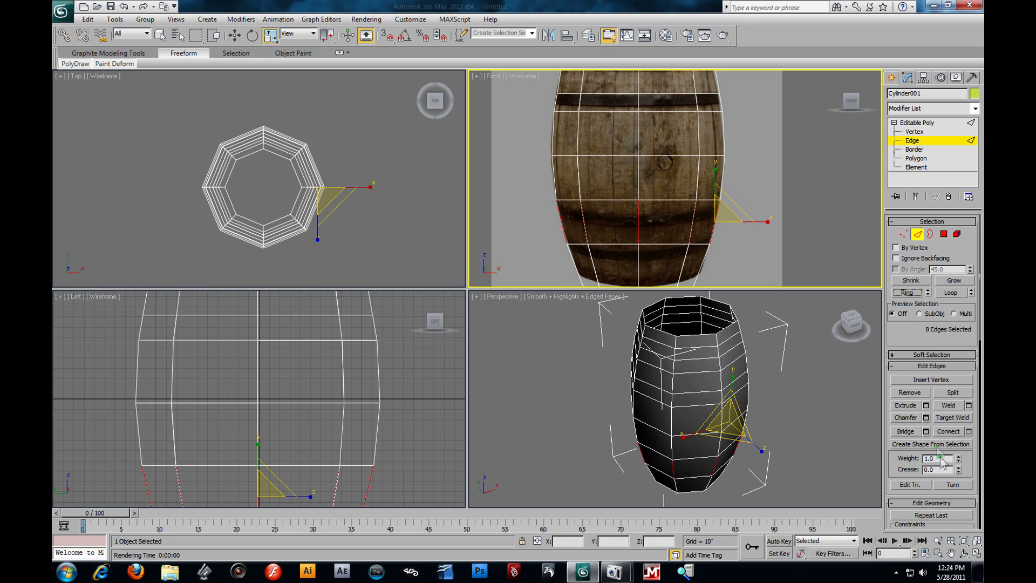
left_click(969, 432)
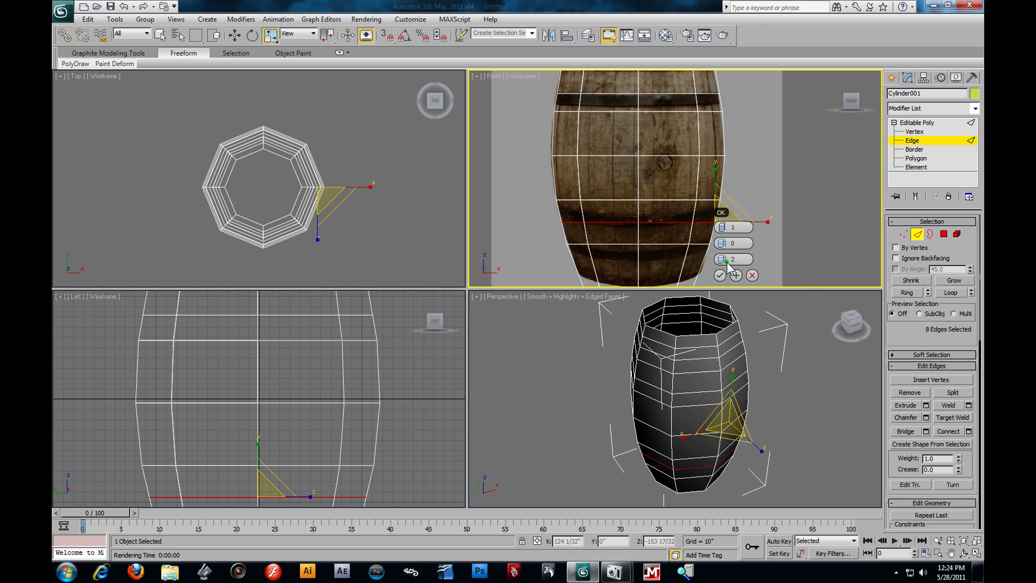
mouse_move(722, 260)
left_mouse_down()
mouse_move(708, 264)
mouse_move(726, 263)
left_mouse_up()
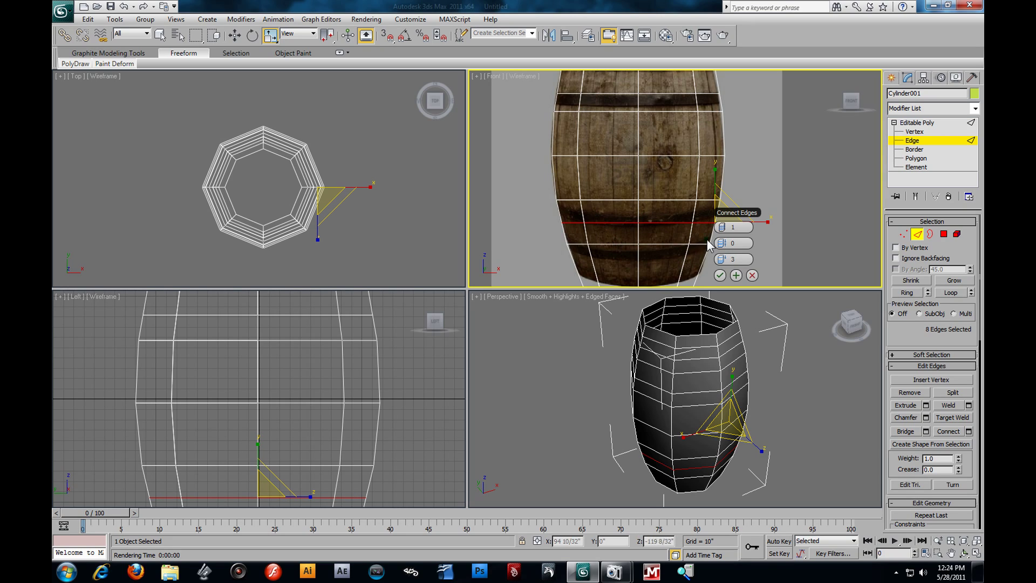
left_click(720, 275)
- Connect the lowest ring of vertical edges with one segment and slide it up toward the lower edge of the bottom metal band
middle_click_drag(665, 264, 688, 207)
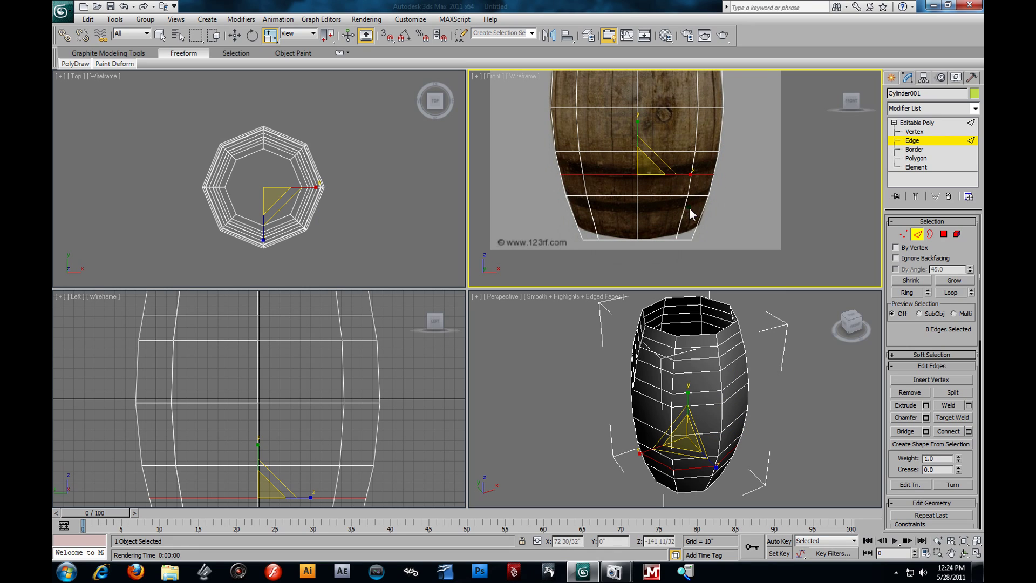
left_click(574, 216)
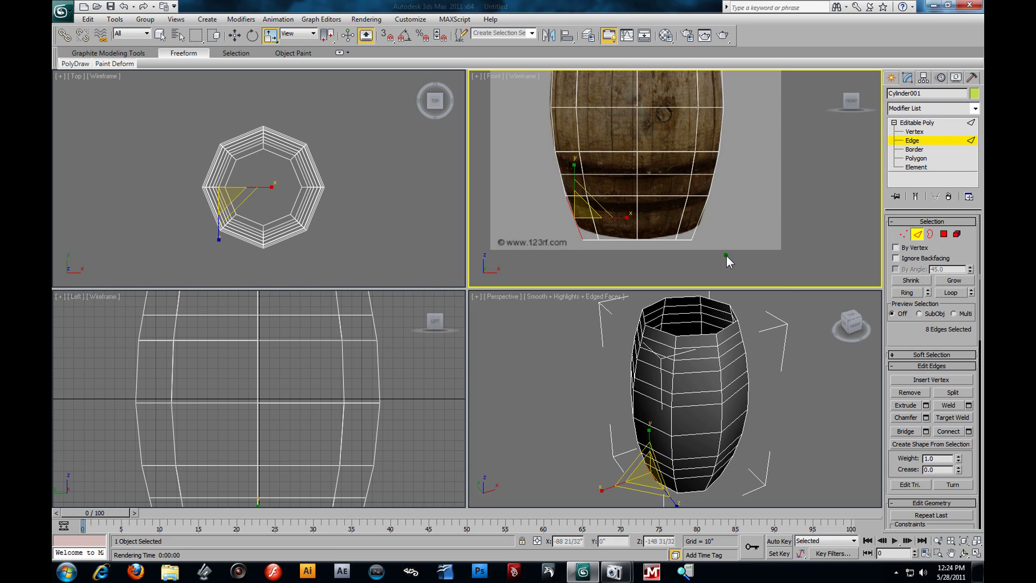
left_click(907, 292)
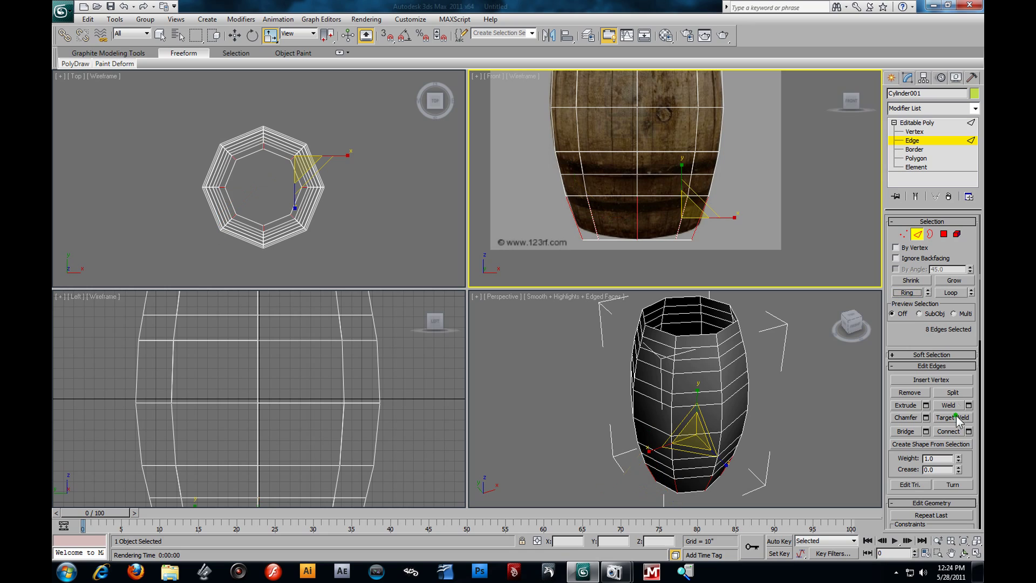
left_click(964, 429)
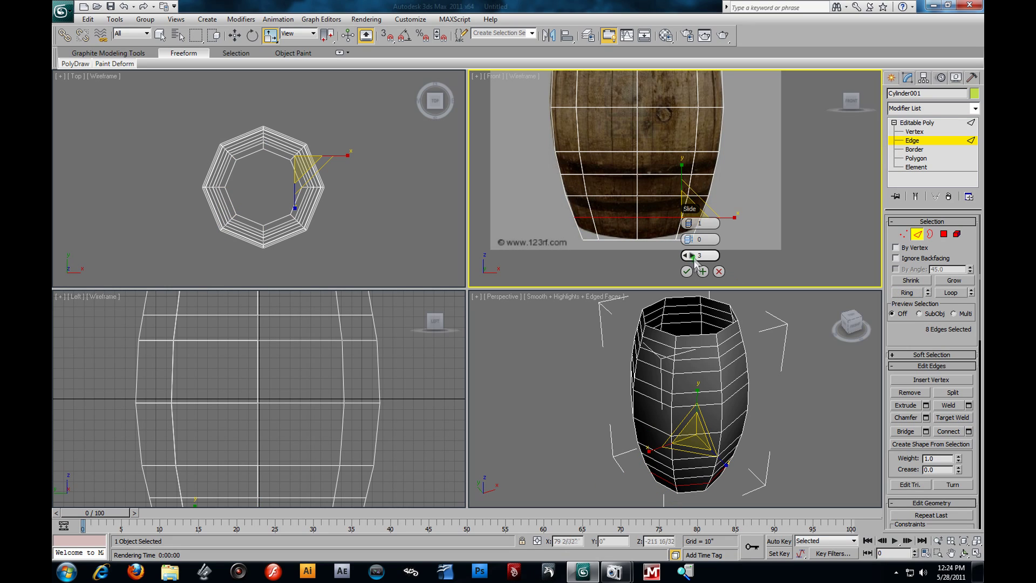
left_click_drag(693, 254, 724, 267)
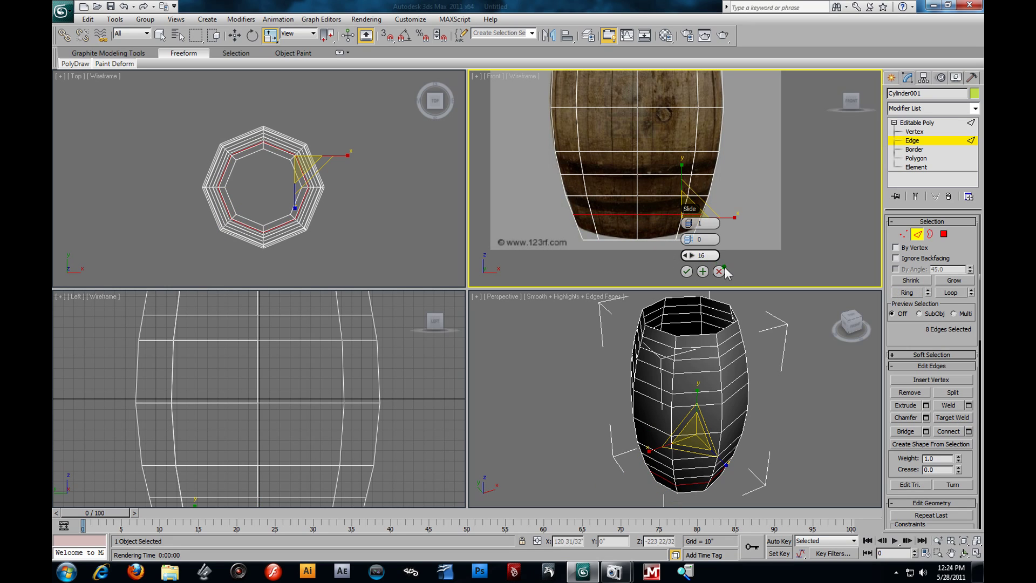
left_click(687, 272)
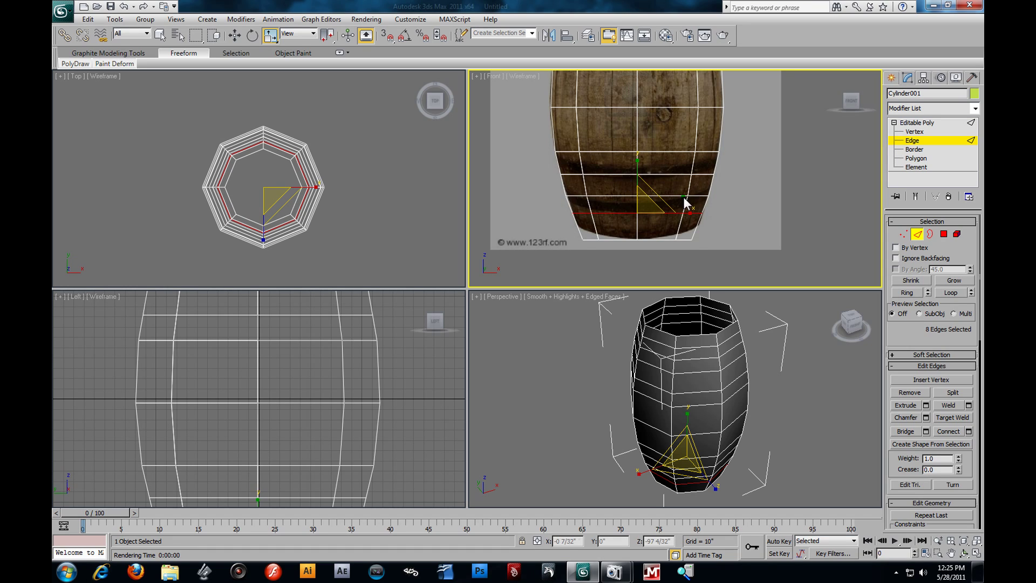
scroll(707, 199, "down", 3)
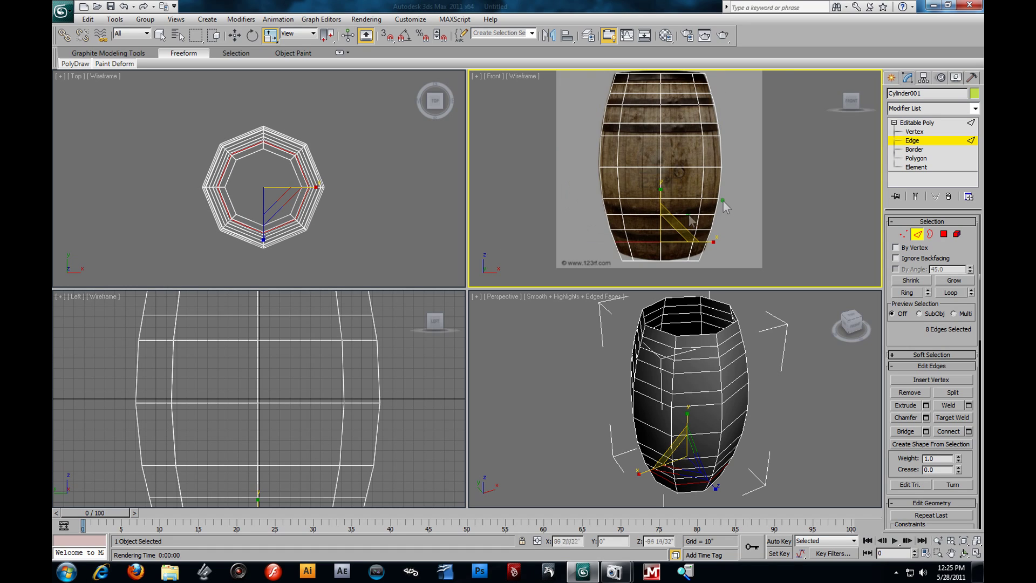
- Maximize the Perspective view and cap both open borders at the top and bottom of the barrel
left_click(827, 416)
key("alt+w")
middle_click_drag(635, 343, 583, 245, "alt")
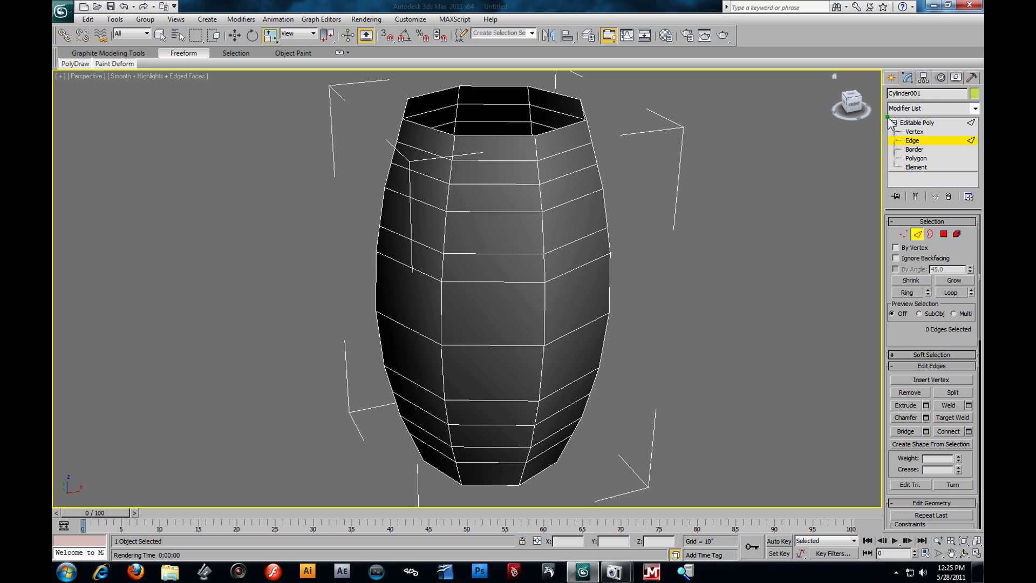
left_click(922, 149)
left_click(576, 101)
middle_click_drag(623, 185, 660, 257, "alt")
left_click(564, 394, "ctrl")
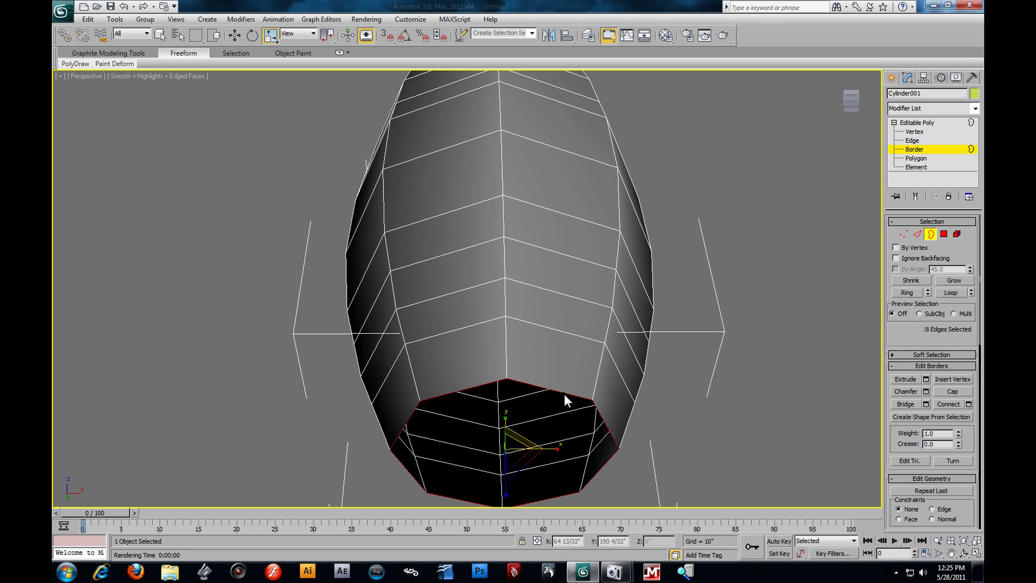
left_click(952, 391)
- Select one vertical edge in each of the five metal bands, three on the upper half and two on the lower half
middle_click_drag(747, 292, 703, 267, "alt")
scroll(658, 167, "up", 5)
scroll(751, 198, "down", 3)
left_click(912, 140)
left_click(592, 202)
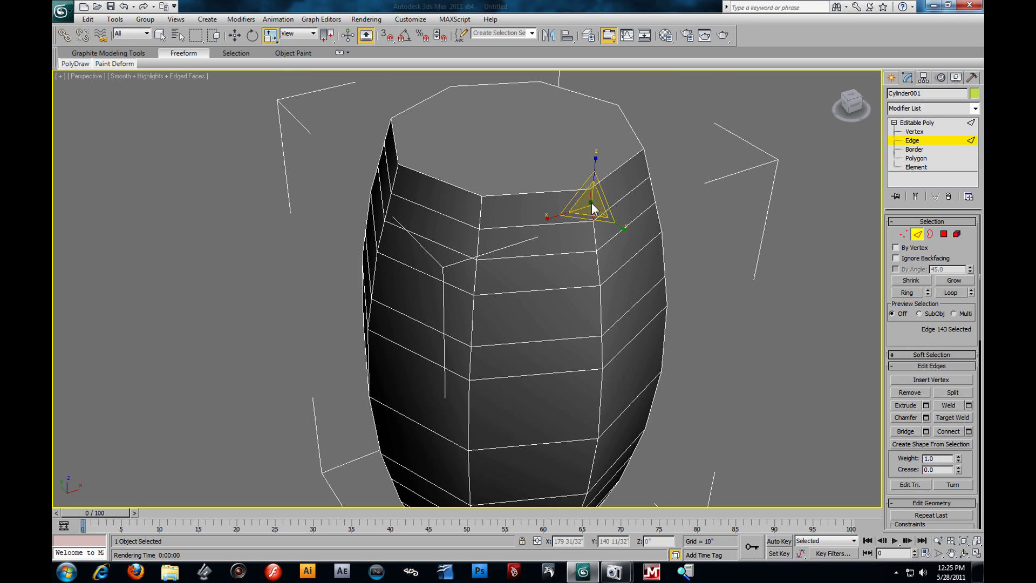
left_click(598, 277, "ctrl")
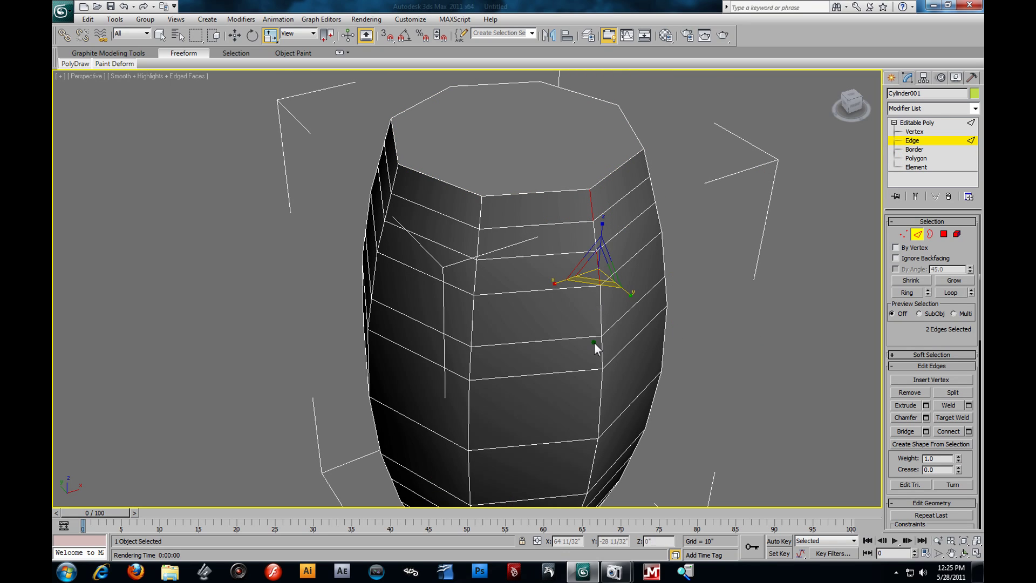
left_click(601, 354, "ctrl")
middle_click_drag(776, 400, 590, 336, "alt")
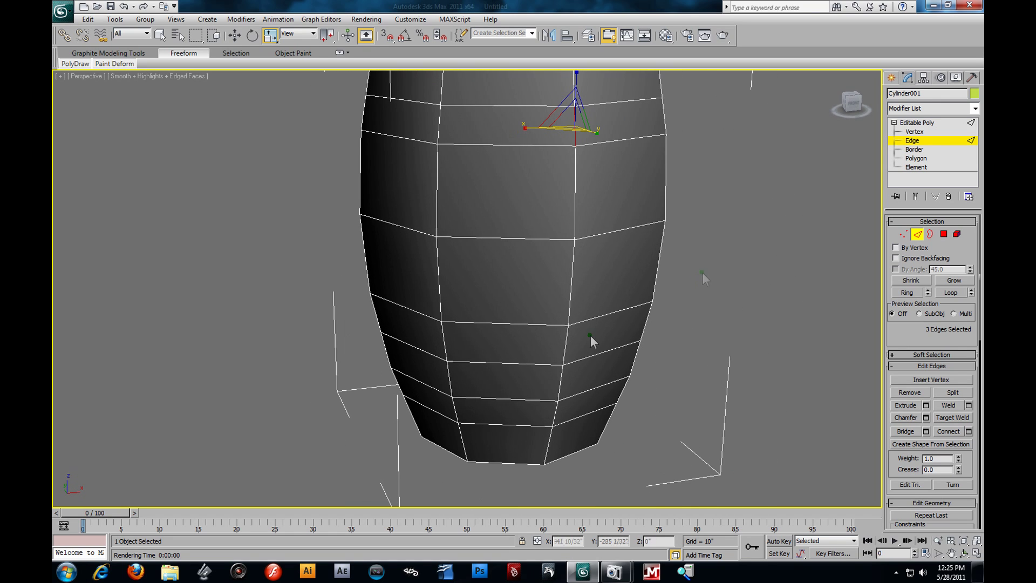
left_click(566, 350, "ctrl")
left_click(552, 412, "ctrl")
- Expand the five selected edges to full rings and convert the selection to the polygons of the bands
middle_click_drag(703, 280, 539, 261, "alt")
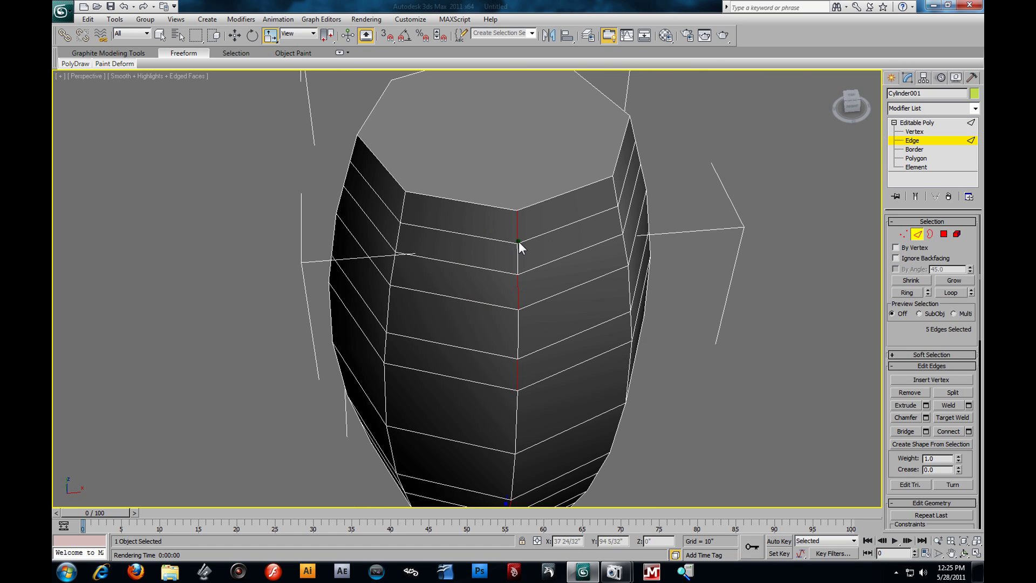
middle_click_drag(637, 254, 602, 229, "alt")
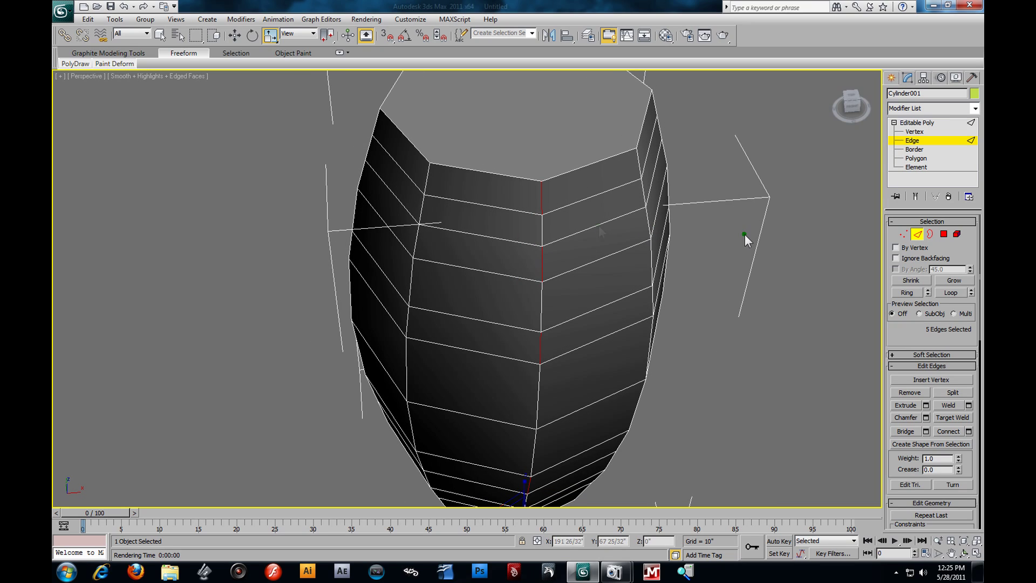
left_click(906, 292)
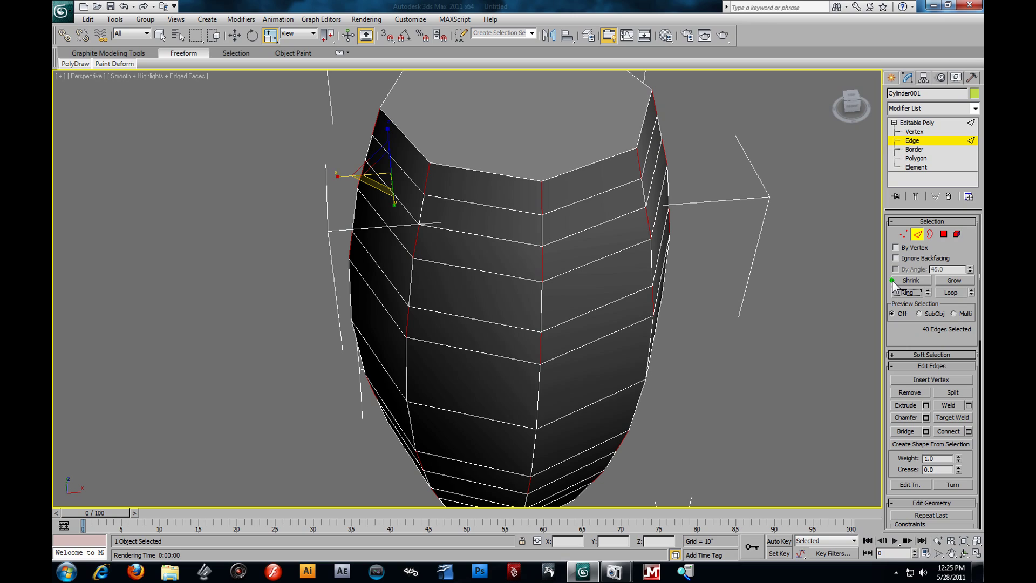
left_click(943, 235, "ctrl")
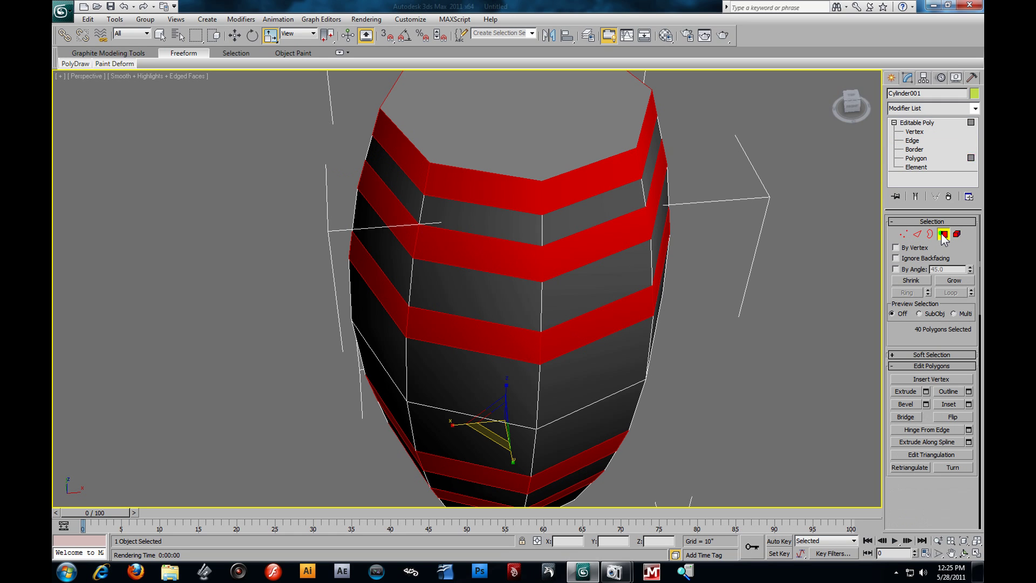
- Add the top cap polygon to the selection of band polygons
middle_click_drag(730, 265, 714, 240, "alt")
left_click(582, 203, "ctrl")
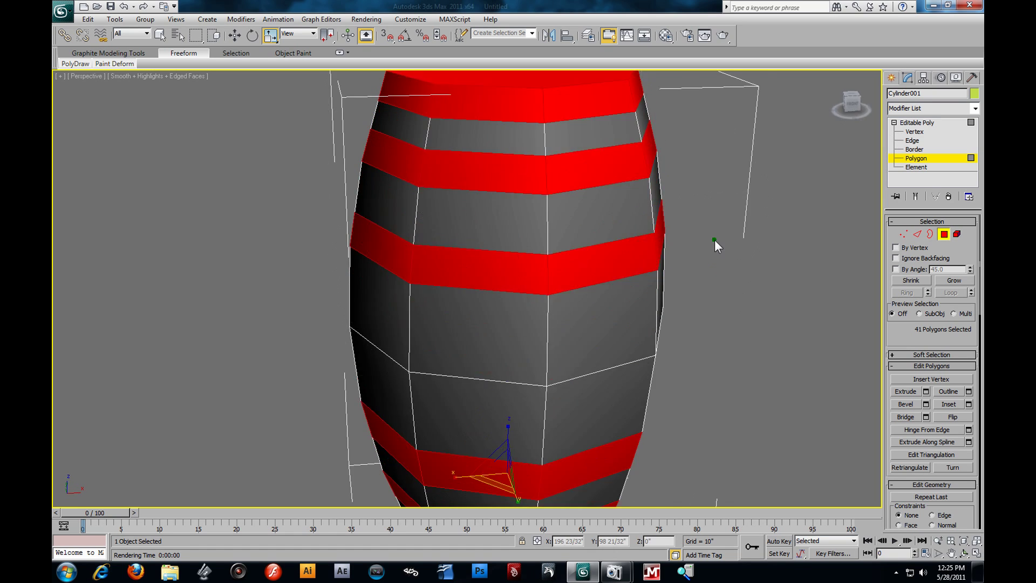
scroll(752, 253, "down", 5)
middle_click_drag(643, 271, 653, 293, "alt")
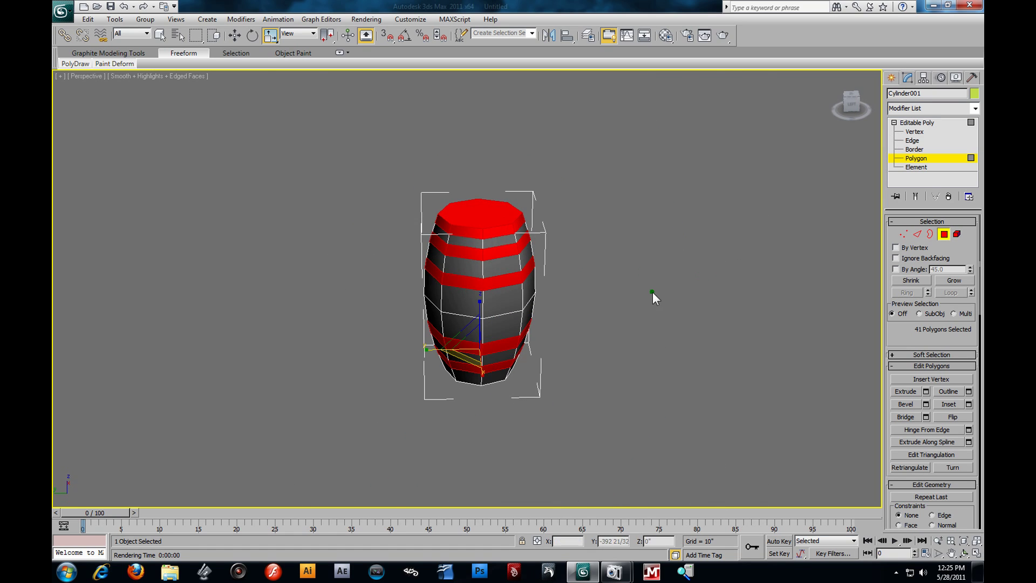
scroll(653, 292, "up", 5)
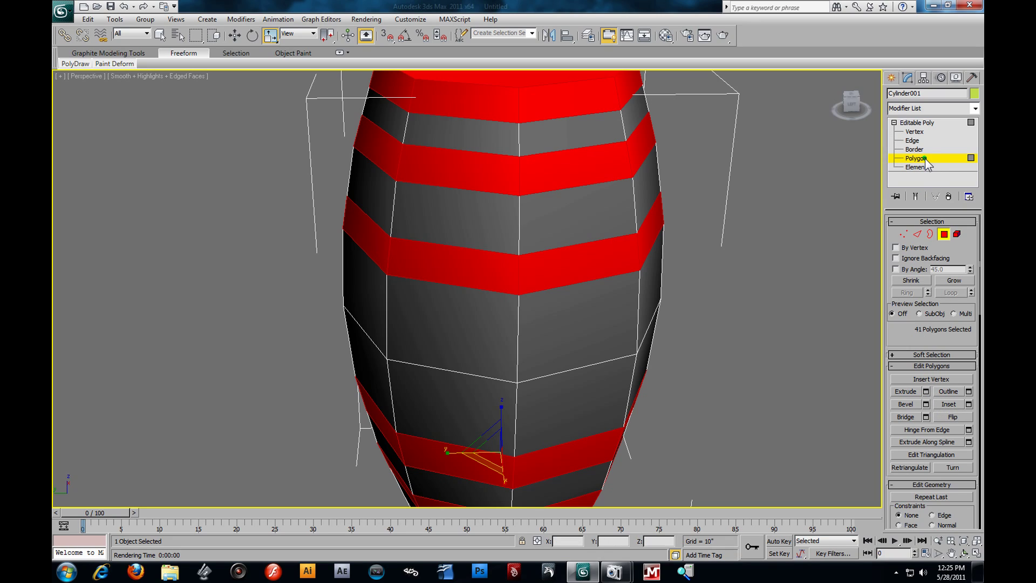
- Begin an Extrude of the selected band and cap polygons with the extrusion type set to Local Normal
left_click(927, 391)
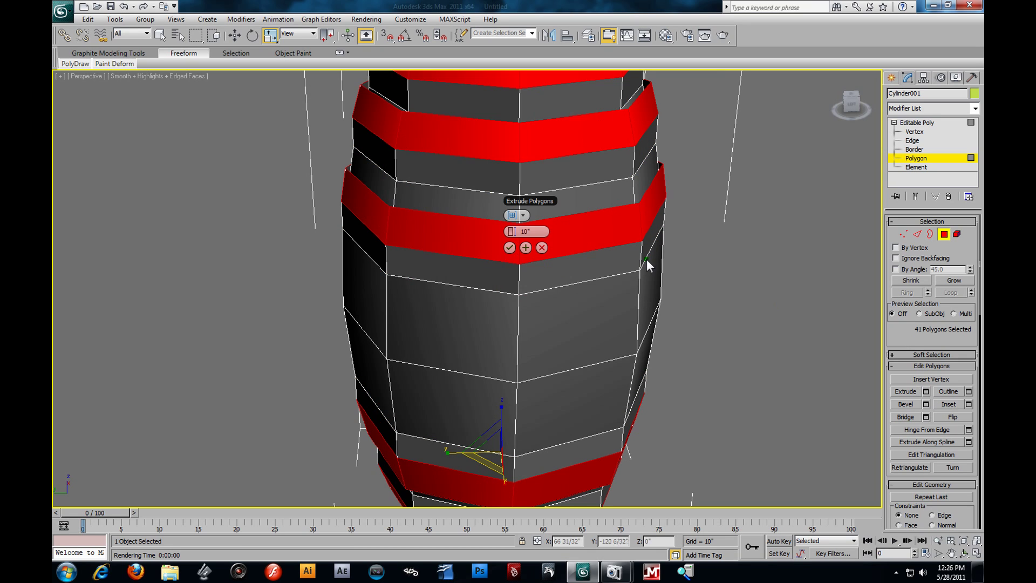
middle_click_drag(683, 254, 707, 283, "alt")
middle_click_drag(666, 238, 558, 262, "alt")
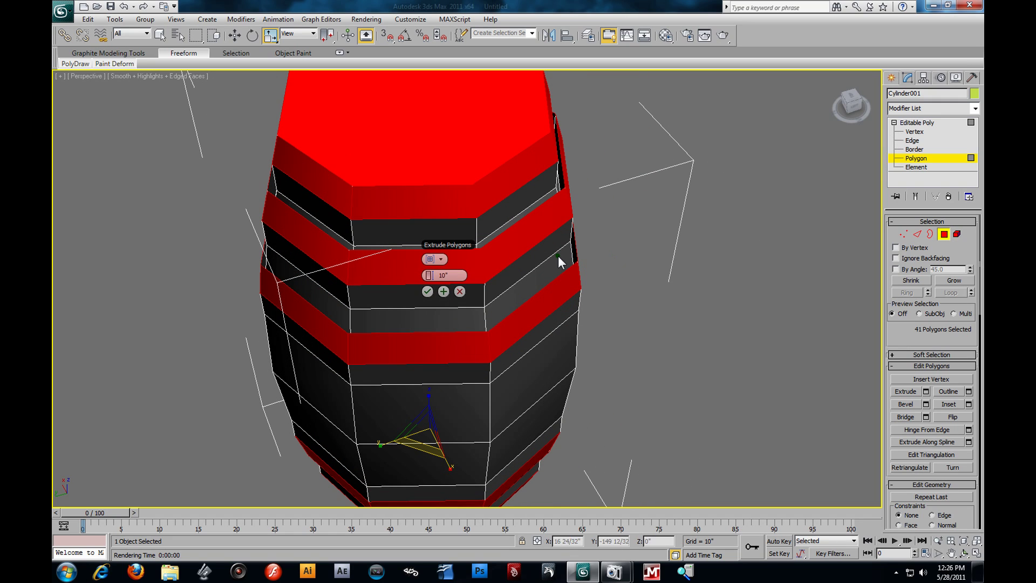
left_click_drag(429, 277, 524, 315)
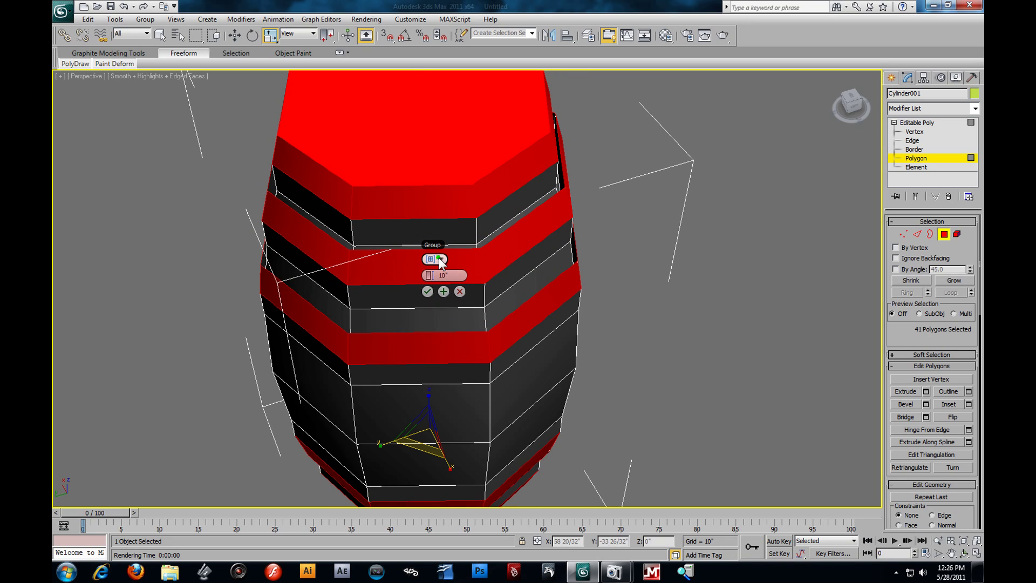
left_click_drag(446, 251, 769, 244)
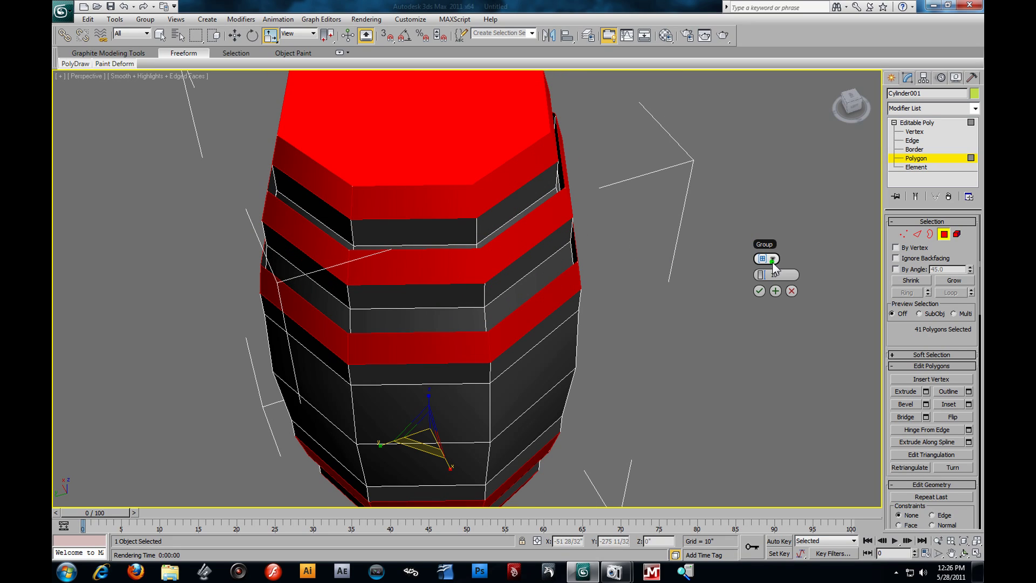
left_click(773, 259)
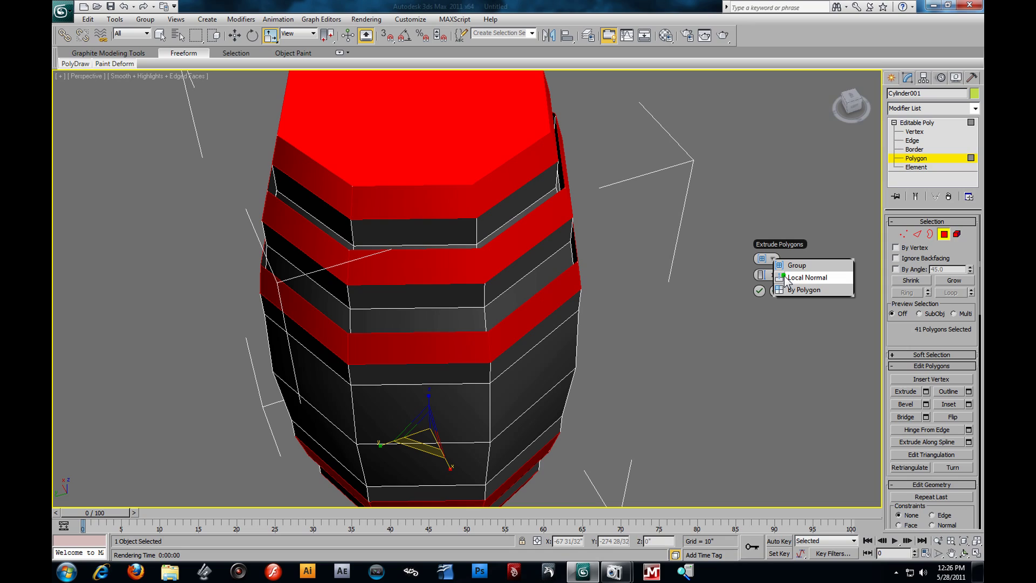
left_click(807, 277)
- Set the Local Normal extrusion height to 2 13/32" for the bands and cap, apply it and clear the polygon selection
scroll(678, 302, "up", 2)
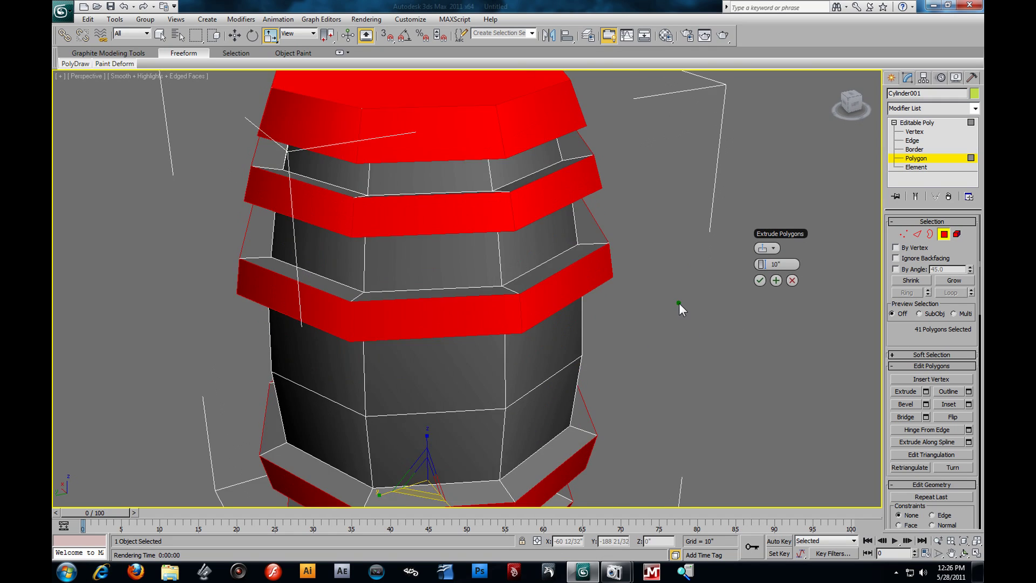
scroll(675, 286, "down", 5)
middle_click_drag(615, 264, 646, 290, "alt")
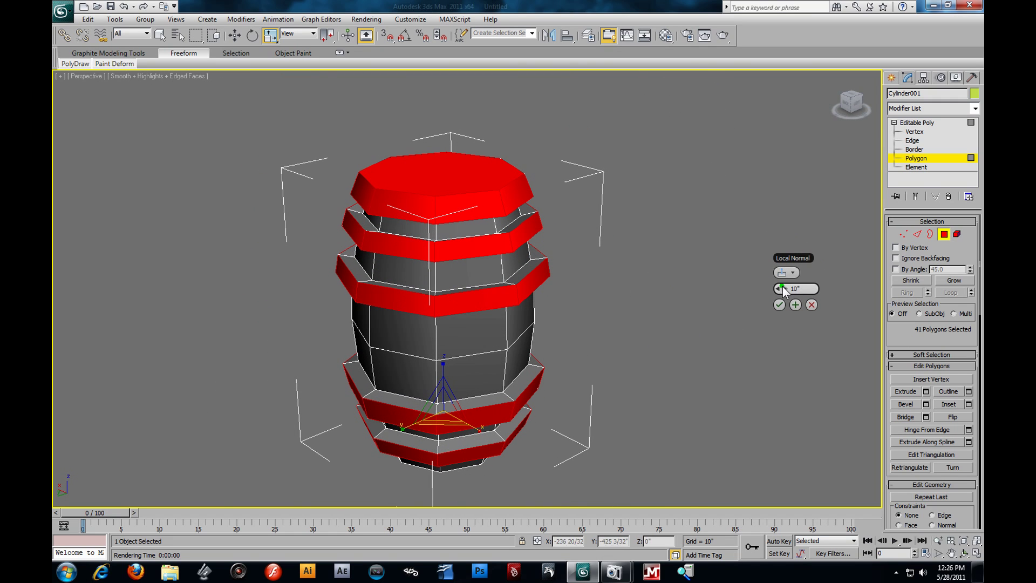
left_click_drag(786, 288, 749, 294)
middle_click_drag(541, 268, 549, 296, "alt")
left_click_drag(781, 297, 781, 297)
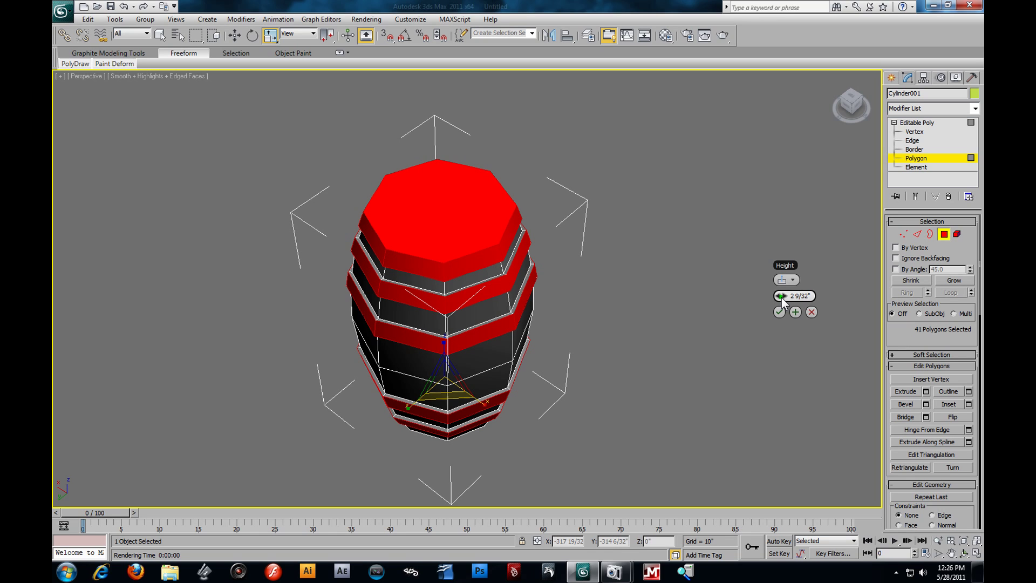
left_click_drag(782, 296, 782, 297)
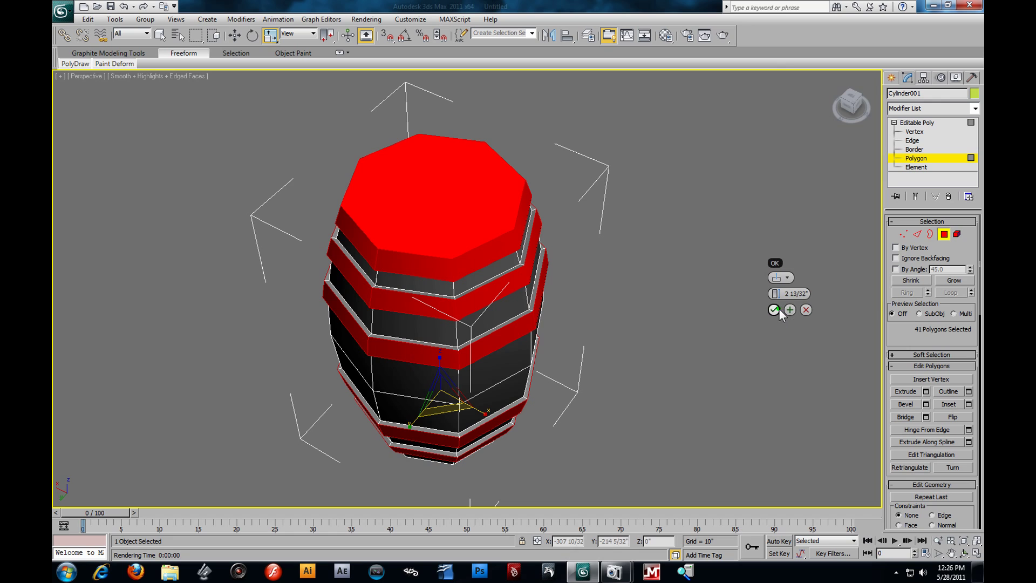
left_click(779, 313)
left_click(604, 282)
- Add a TurboSmooth modifier on top of the barrel's Editable Poly
scroll(604, 283, "up", 2)
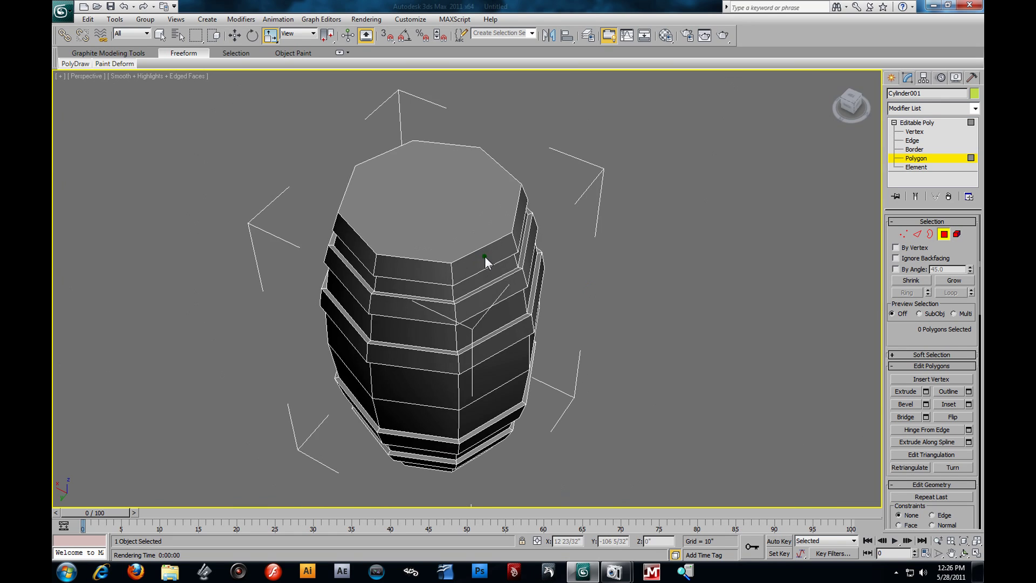
middle_click_drag(486, 261, 568, 214, "alt")
scroll(568, 218, "up", 5)
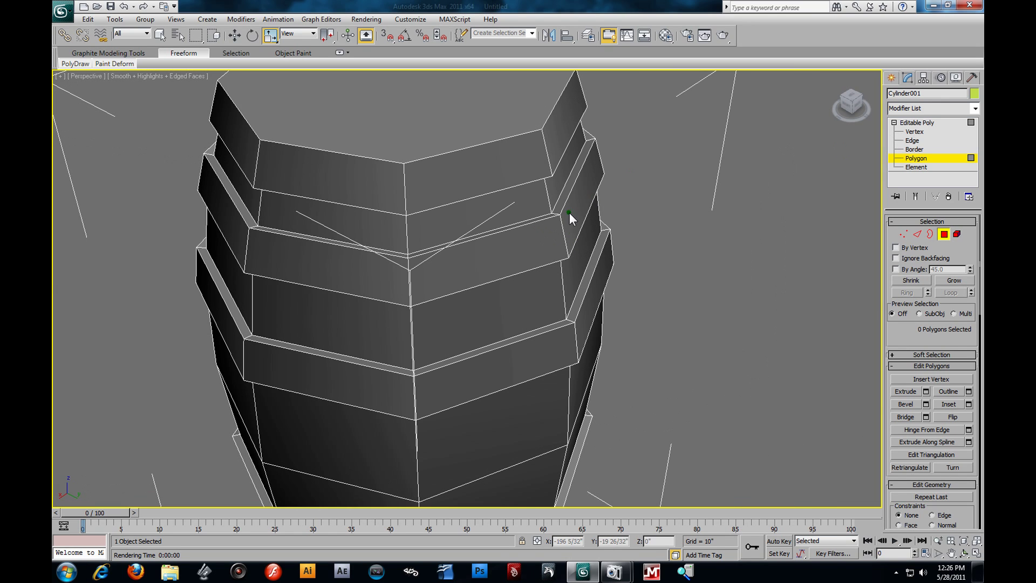
scroll(568, 212, "down", 5)
middle_click_drag(551, 258, 582, 228, "alt")
left_click(975, 110)
scroll(939, 324, "down", 15)
left_click(918, 413)
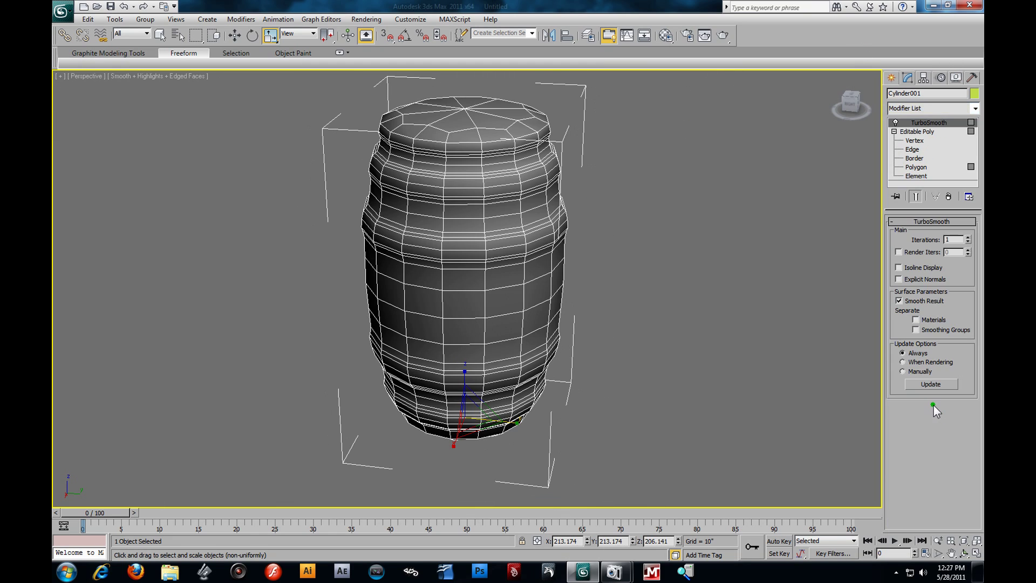
- Set the TurboSmooth iterations to 2 and examine the smoothed barrel
left_click(968, 237)
middle_click_drag(599, 253, 585, 286, "alt")
scroll(571, 264, "down", 5)
scroll(569, 261, "up", 5)
scroll(569, 261, "up", 5)
scroll(557, 267, "down", 5)
middle_click_drag(556, 264, 509, 235, "alt")
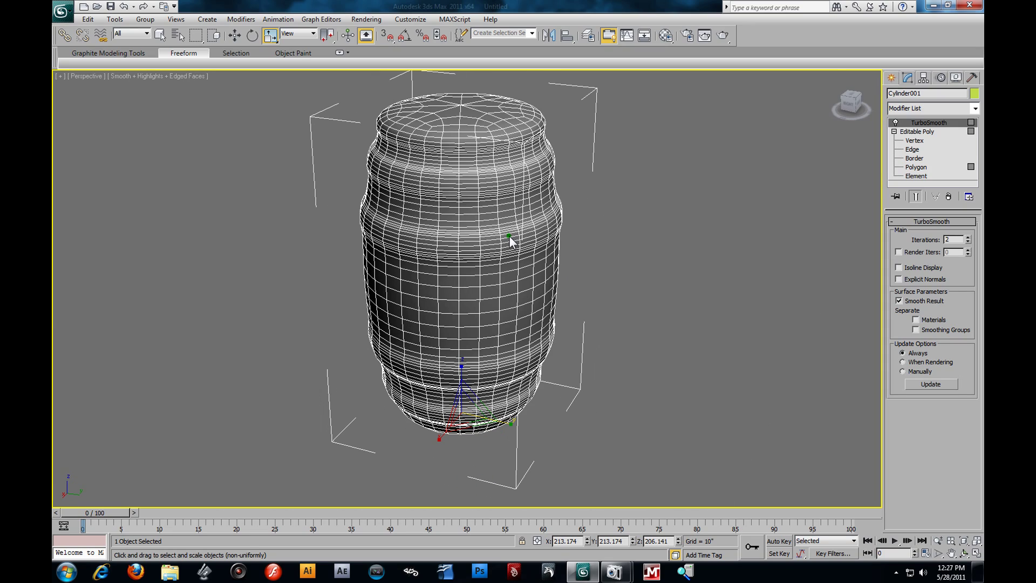
- Turn off the TurboSmooth display and select the barrel's top and bottom cap polygons
left_click(894, 123)
middle_click_drag(616, 199, 584, 213, "alt")
scroll(593, 266, "down", 5)
key("4")
left_click(592, 193)
middle_click_drag(676, 303, 646, 287, "alt")
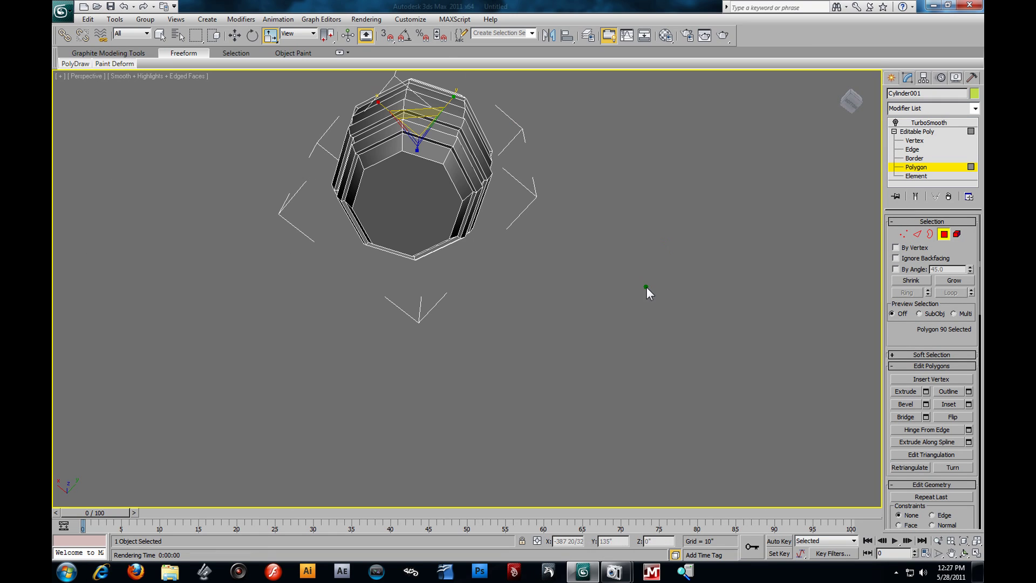
left_click(401, 200, "ctrl")
middle_click_drag(512, 196, 546, 245, "alt")
- Inset the top and bottom cap polygons by 5 7/32"
left_click(970, 405)
middle_click_drag(561, 290, 562, 301)
scroll(561, 300, "up", 3)
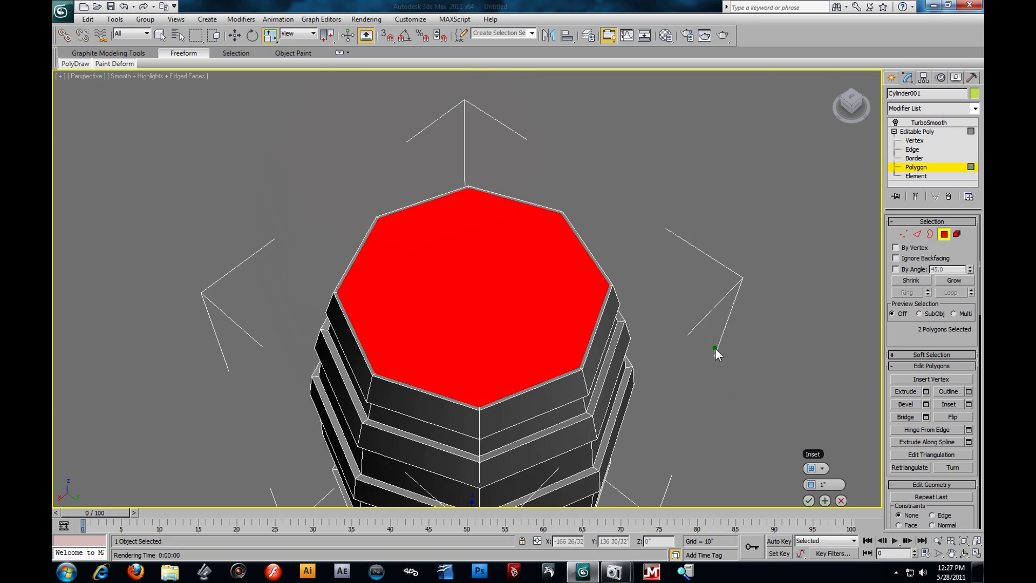
scroll(729, 367, "up", 4)
scroll(756, 399, "down", 3)
left_click_drag(775, 458, 795, 476)
middle_click_drag(607, 378, 559, 228, "alt")
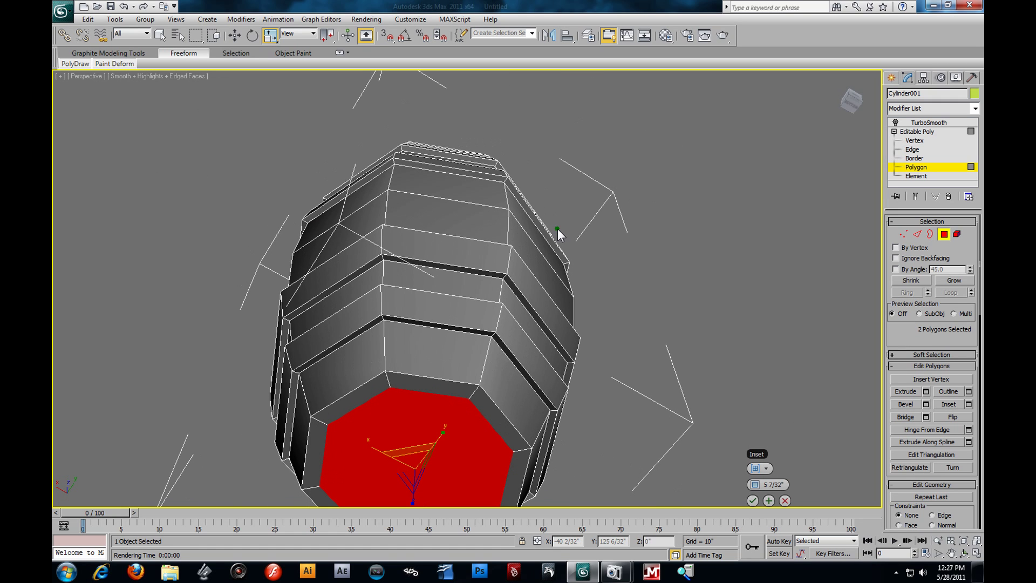
left_click(753, 502)
- Switch to edge editing, clear the old edge selection and select one outer rim edge of the barrel's top
middle_click_drag(608, 306, 631, 425, "alt")
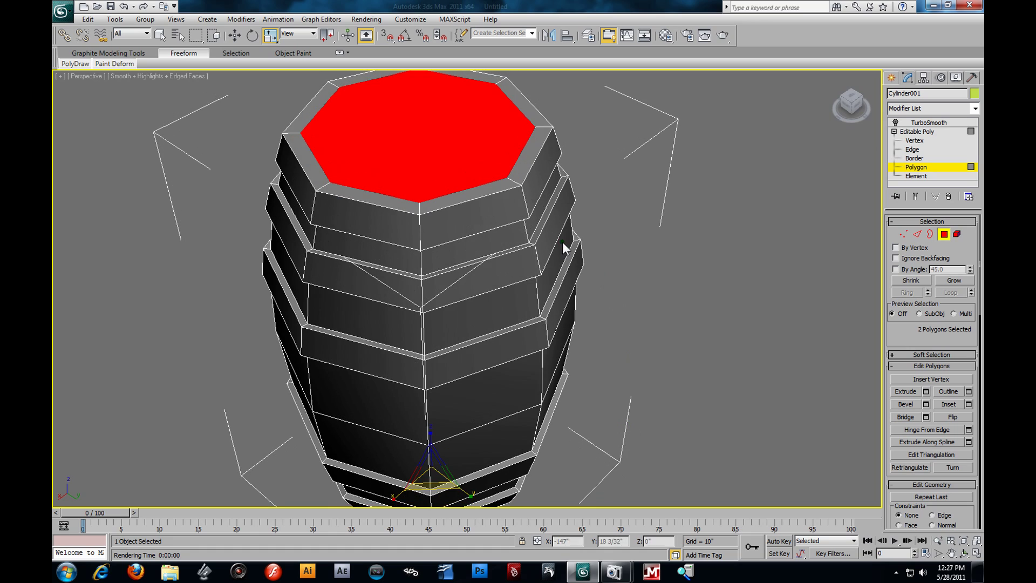
scroll(562, 247, "down", 4)
scroll(562, 265, "up", 4)
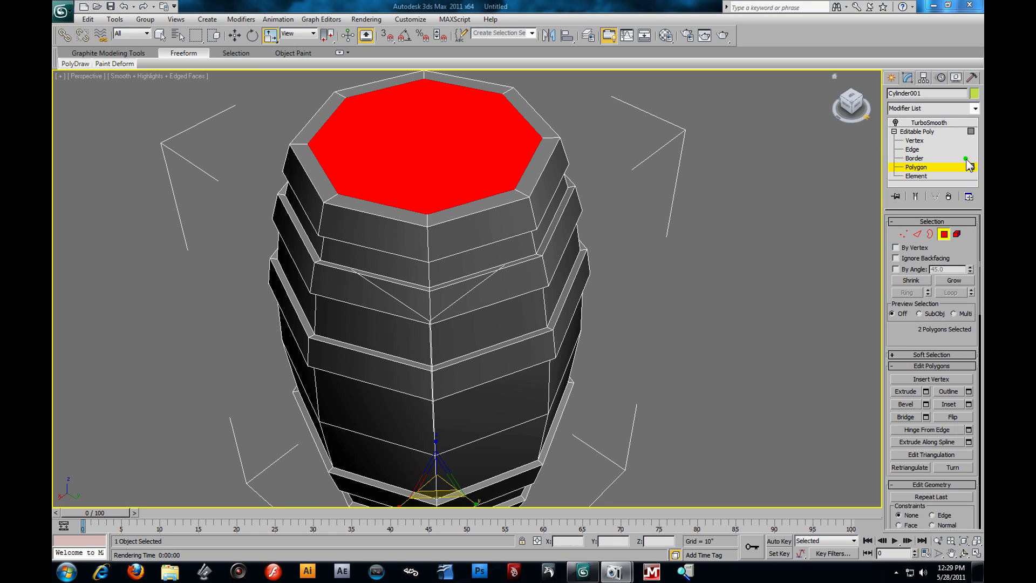
left_click(925, 149)
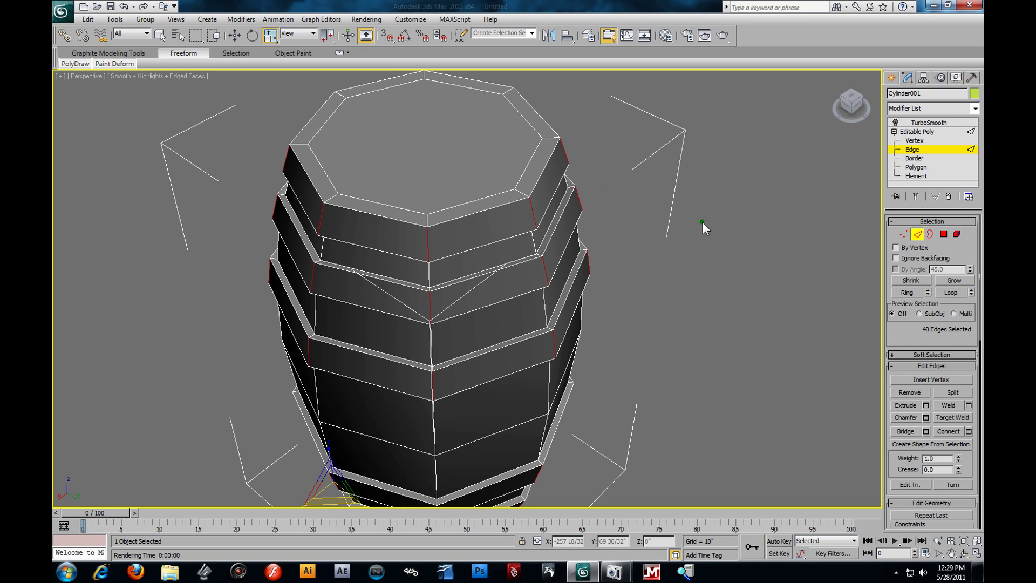
left_click(620, 218)
middle_click_drag(617, 234, 654, 257, "alt")
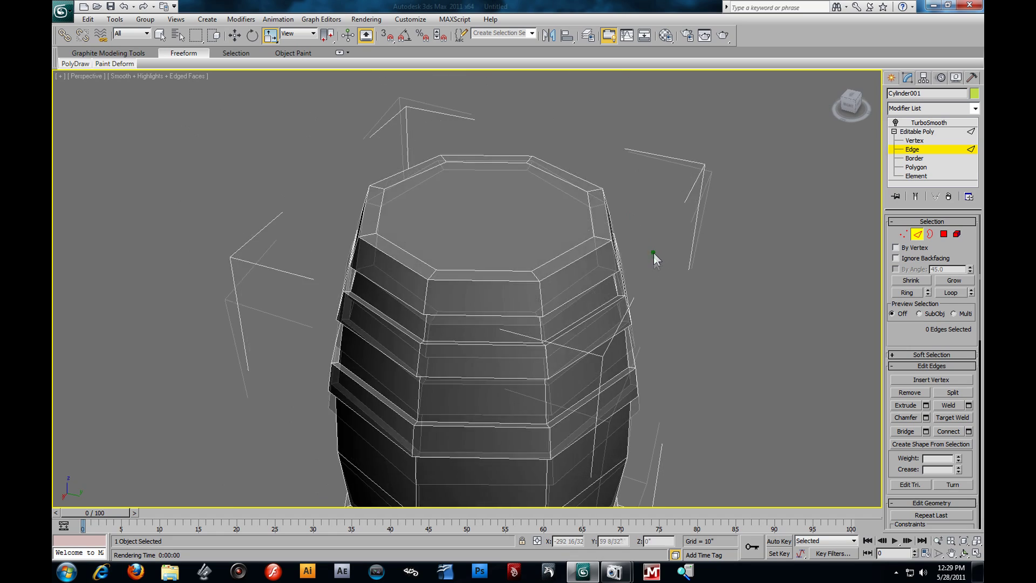
scroll(649, 260, "up", 5)
left_click(768, 274)
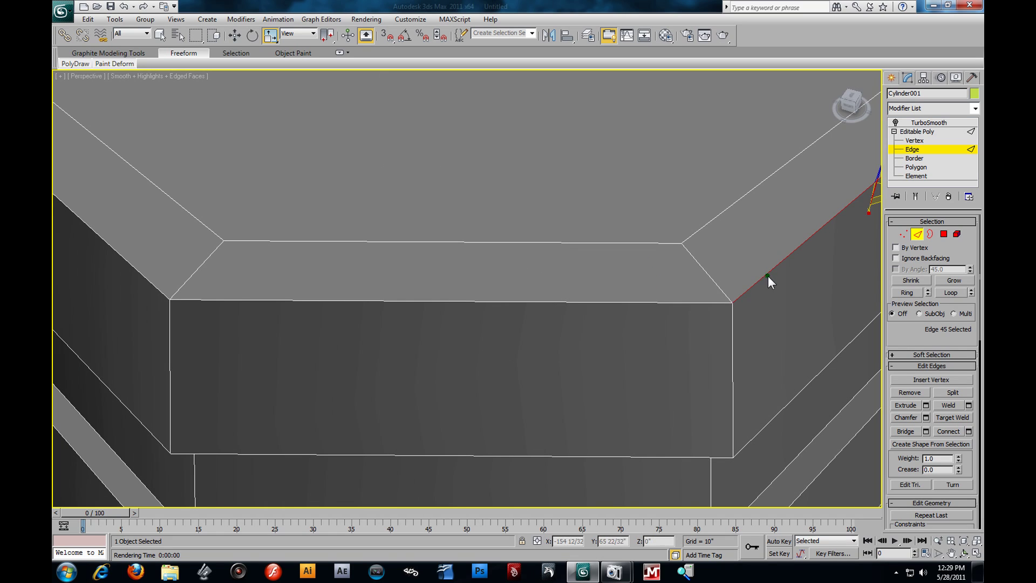
scroll(702, 271, "down", 8)
scroll(547, 263, "up", 4)
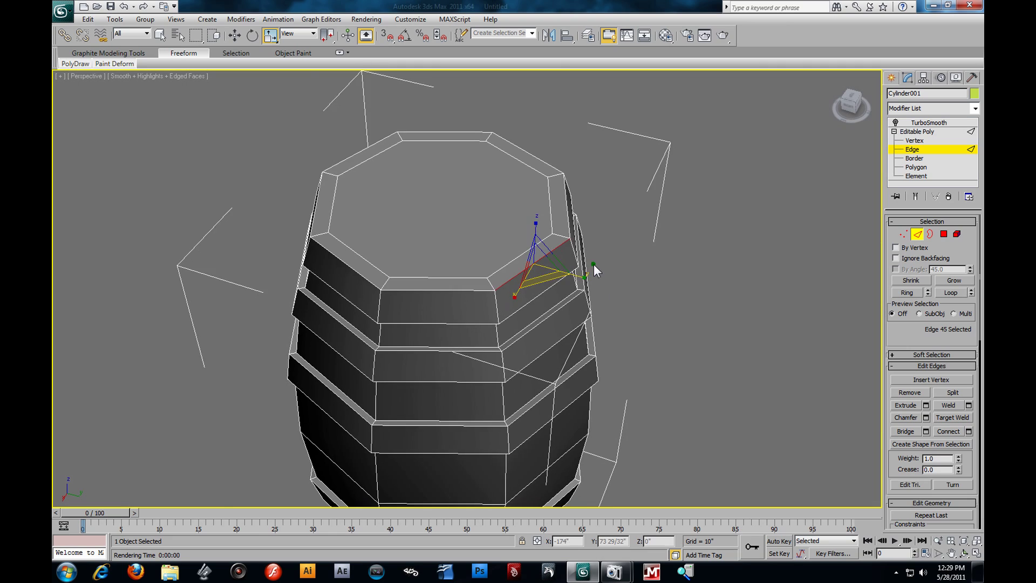
middle_click_drag(594, 264, 583, 257)
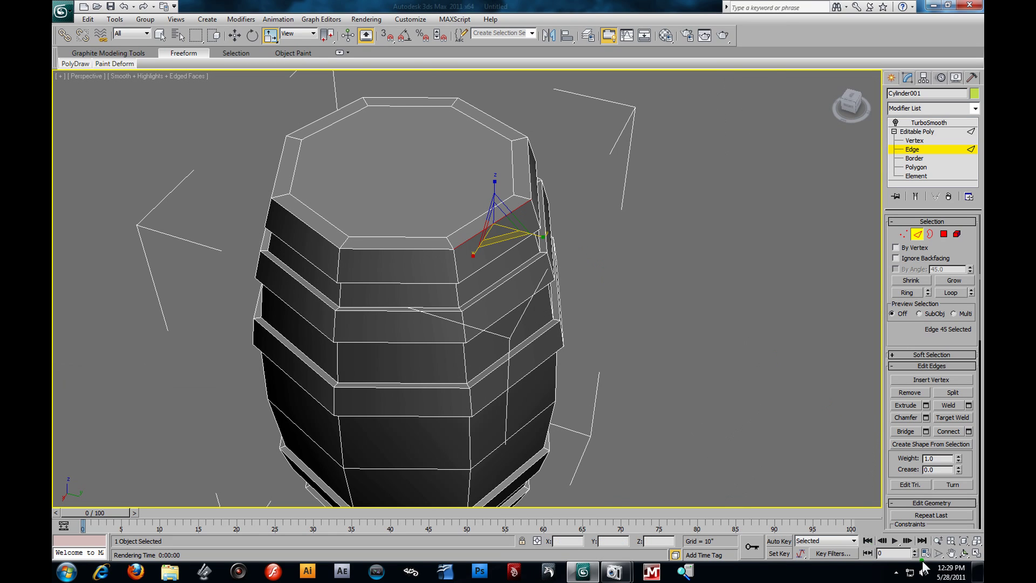
left_click(938, 541)
left_click_drag(508, 357, 497, 312)
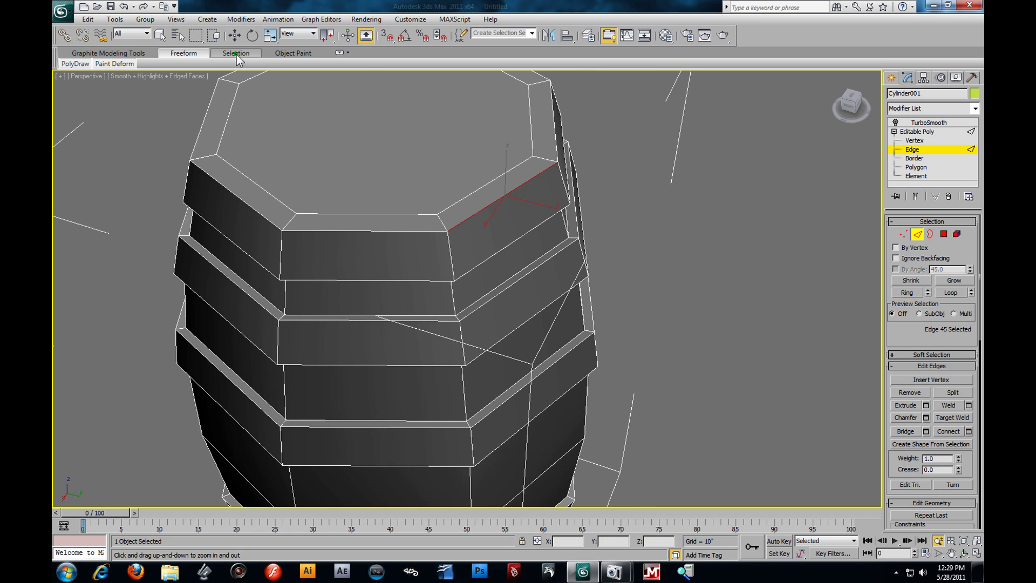
- Activate the Move tool and add the two lower edges of the top band on the same side to the selection
left_click(234, 36)
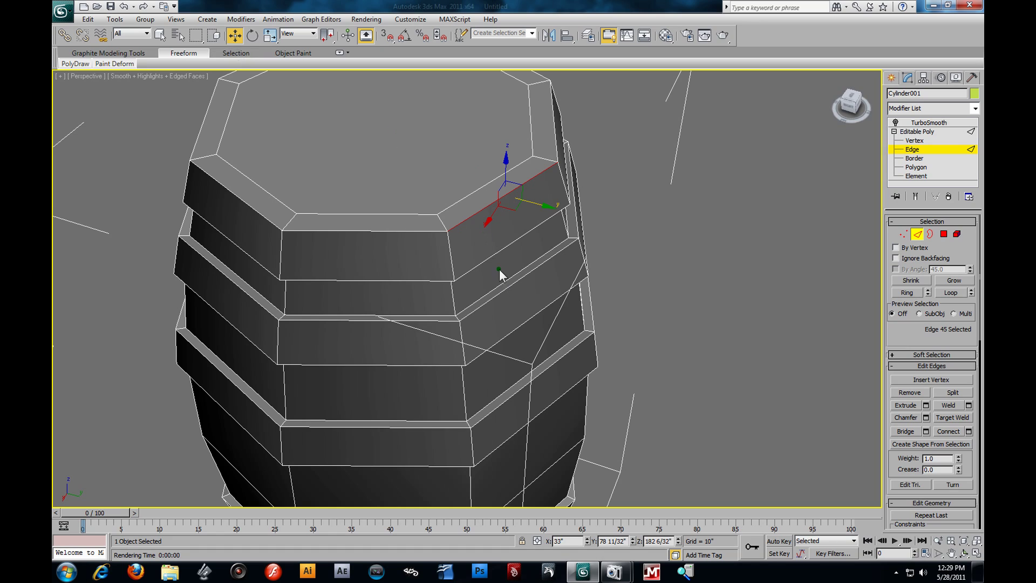
left_click(490, 254, "ctrl")
middle_click_drag(536, 285, 501, 225, "alt")
left_click(488, 245, "ctrl")
scroll(504, 295, "down", 3)
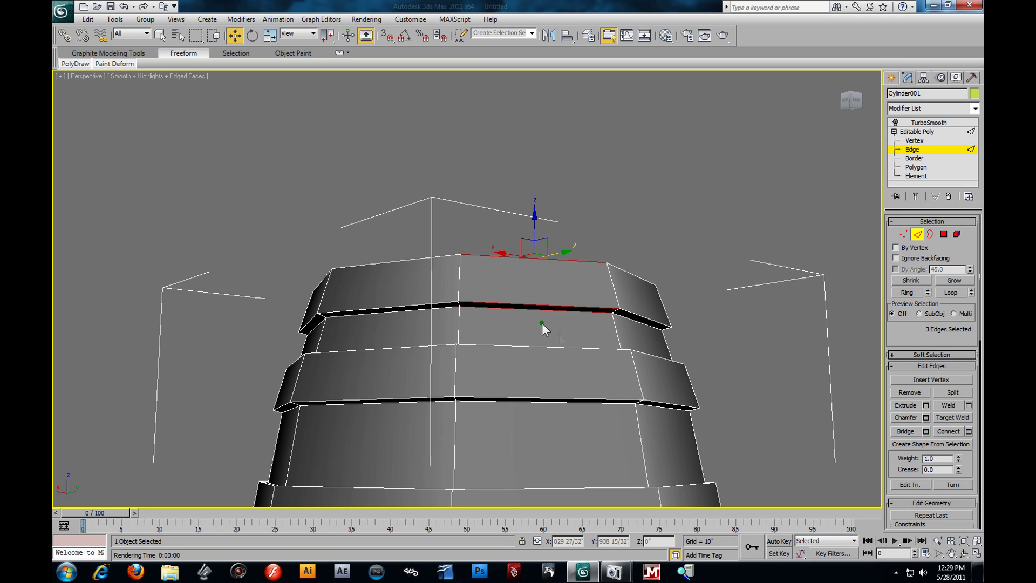
middle_click_drag(536, 321, 562, 370, "alt")
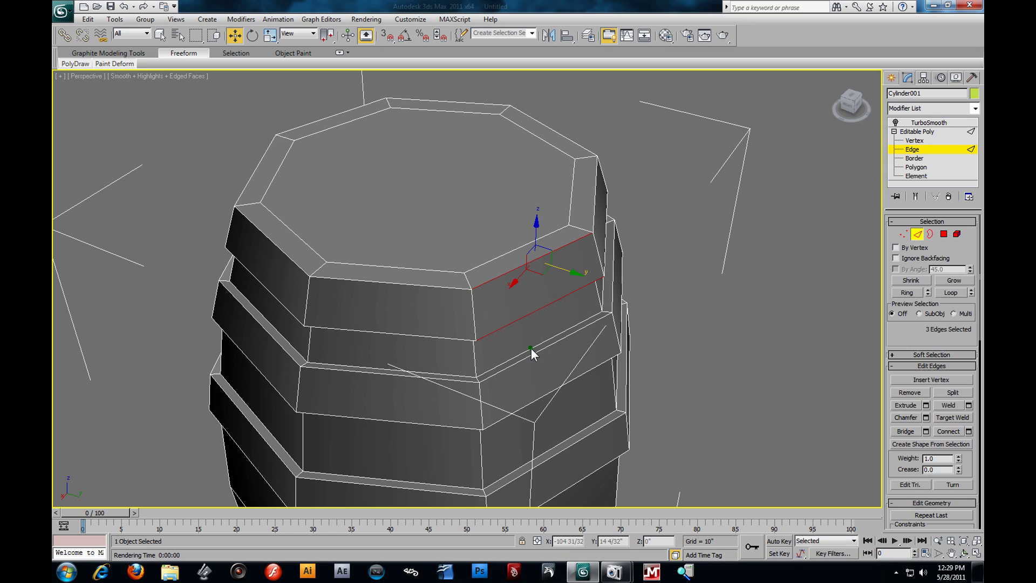
- Add the four horizontal edges of the second band on the same side to the selection
left_click(531, 348, "ctrl")
left_click(533, 355, "ctrl")
left_click(545, 397, "ctrl")
middle_click_drag(601, 405, 559, 350, "alt")
left_click(558, 397, "ctrl")
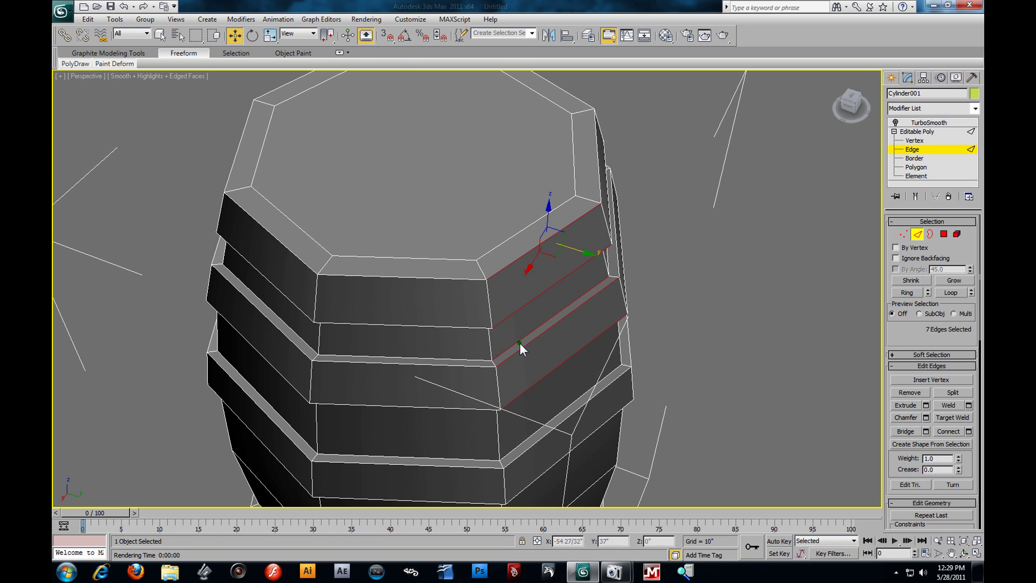
- Add the four horizontal edges of the third band on the same side to the selection
left_click(549, 427, "ctrl")
left_click(594, 384, "ctrl")
middle_click_drag(641, 435, 580, 206, "alt")
scroll(620, 356, "up", 3)
left_click(578, 188, "ctrl")
- Add the upper and lower pairs of horizontal edges of the fourth band to the selection
middle_click_drag(620, 342, 624, 396, "alt")
left_click(565, 438, "ctrl")
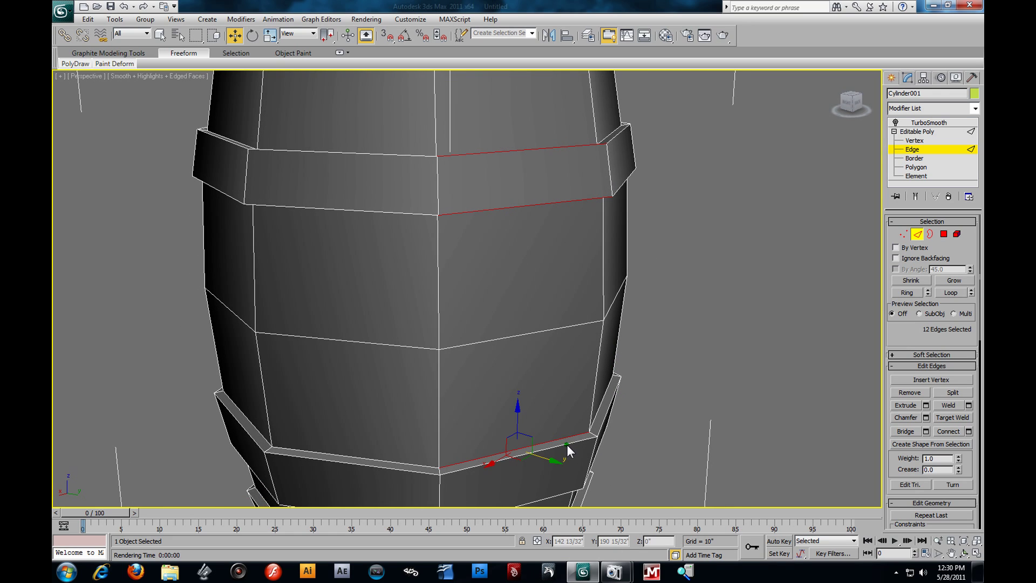
middle_click_drag(613, 455, 581, 203, "alt")
left_click(543, 324, "ctrl")
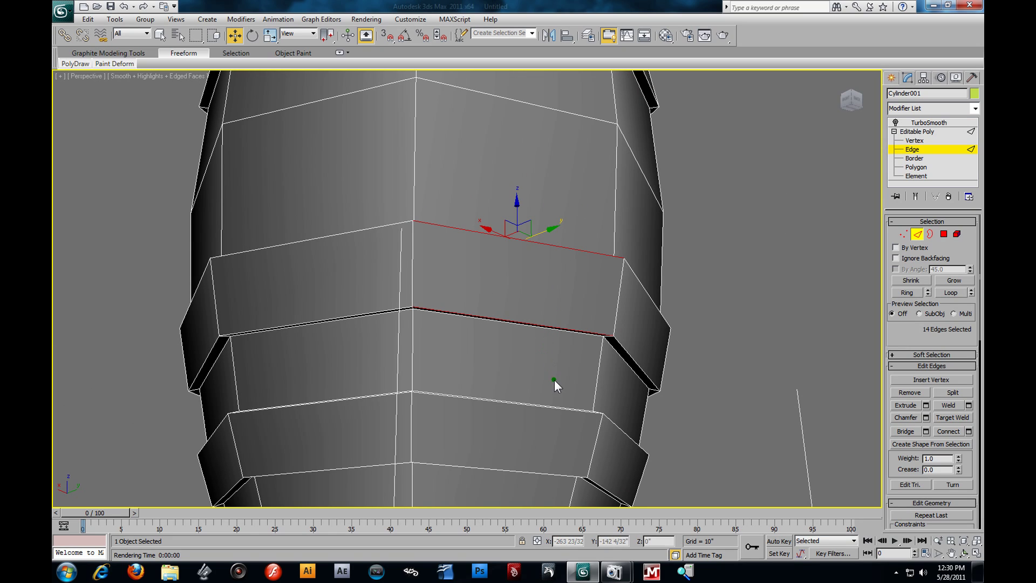
middle_click_drag(567, 349, 588, 377, "alt")
left_click(566, 301, "ctrl")
scroll(567, 302, "down", 3)
- Add the four horizontal edges of the lowest band and one outer rim edge of the barrel's bottom to the selection
left_click(527, 384, "ctrl")
left_click(526, 435, "ctrl")
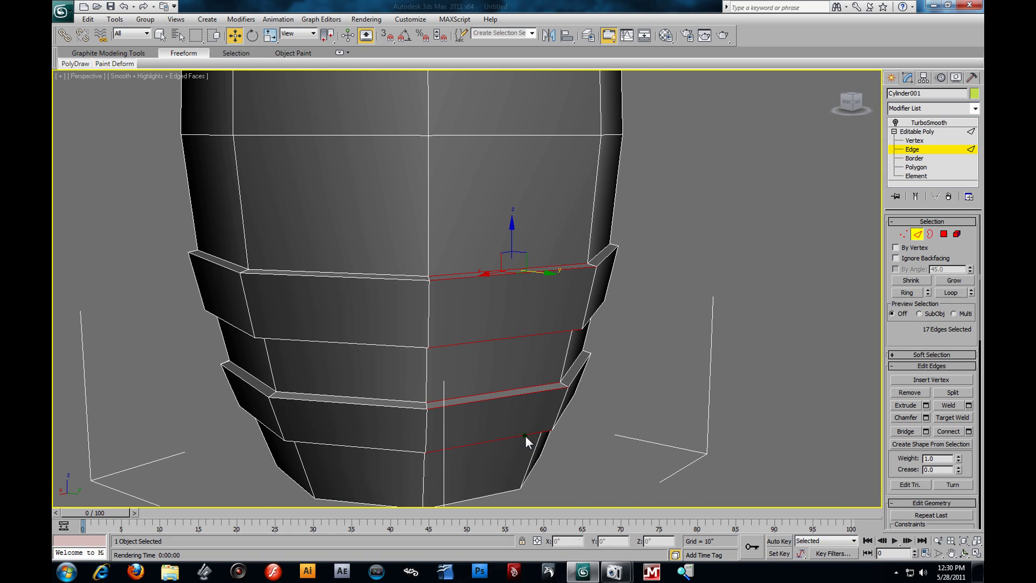
scroll(552, 407, "up", 3)
middle_click_drag(552, 407, 555, 380, "alt")
left_click(542, 419, "ctrl")
left_click(540, 420, "ctrl")
scroll(550, 383, "down", 3)
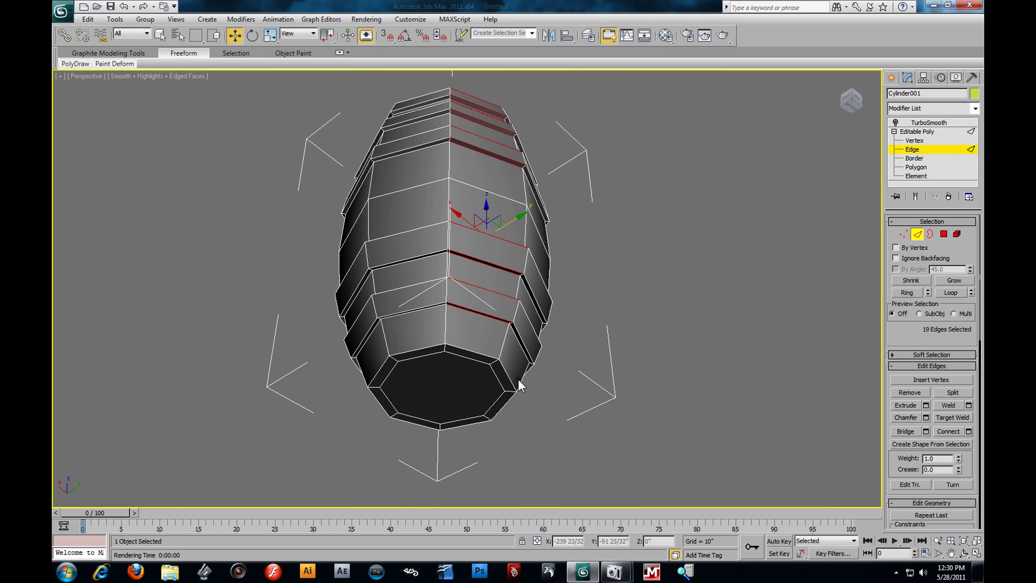
left_click(475, 352, "ctrl")
- Expand the selected band and rim edges to full loops around the barrel
scroll(539, 370, "up", 3)
middle_click_drag(543, 374, 572, 318, "alt")
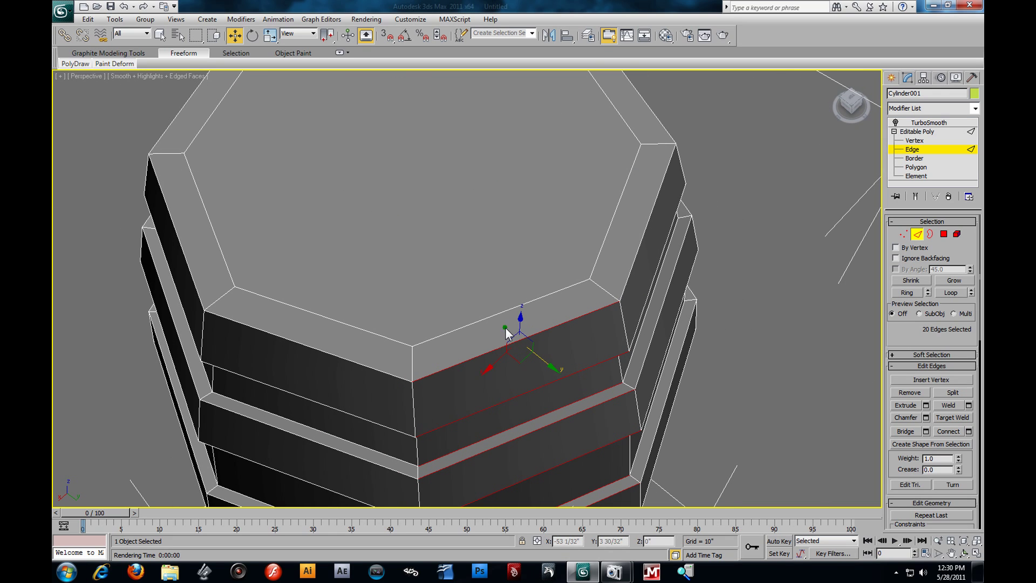
middle_click_drag(466, 325, 522, 260, "alt")
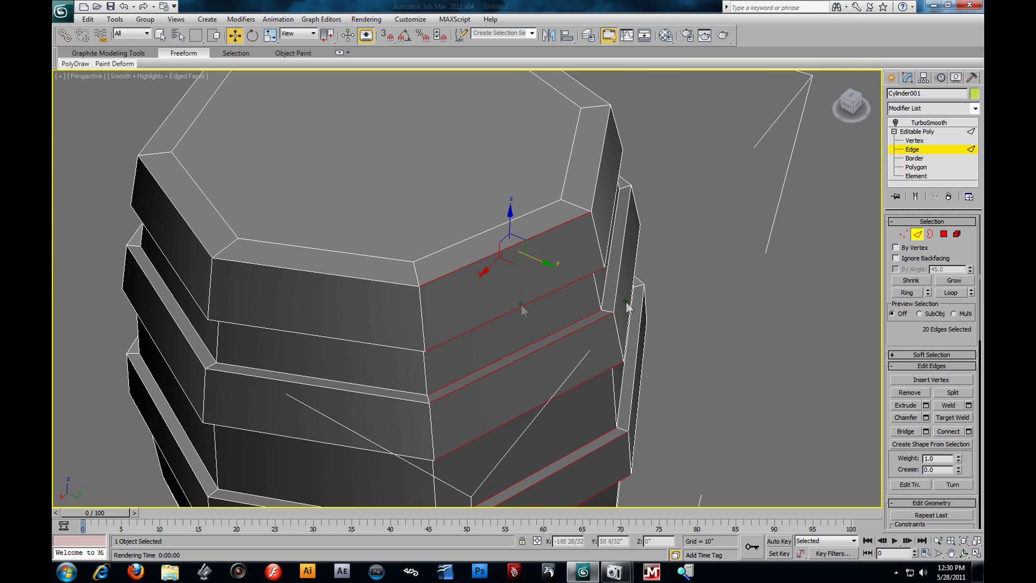
scroll(544, 276, "down", 5)
scroll(546, 270, "up", 4)
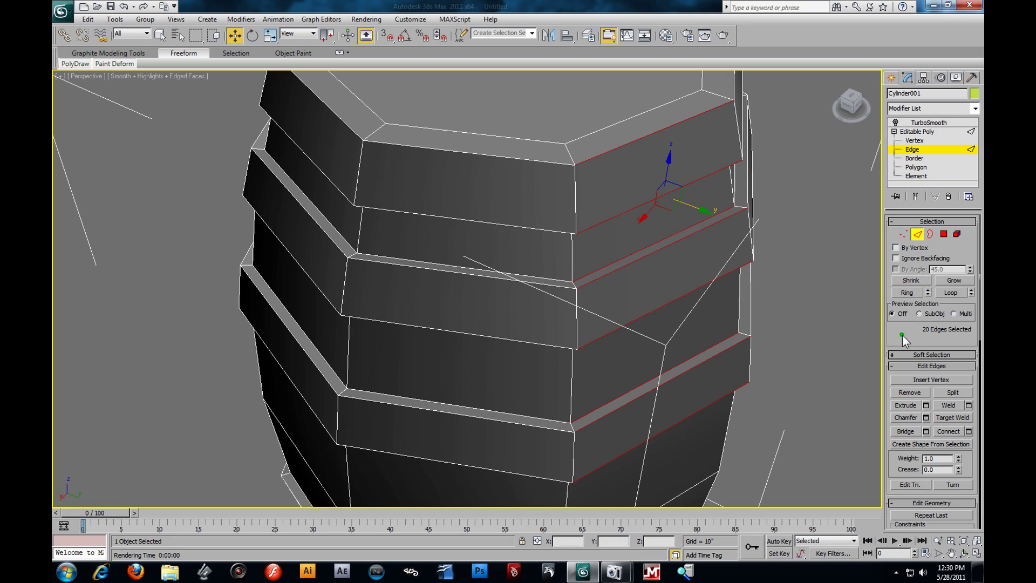
left_click(952, 291)
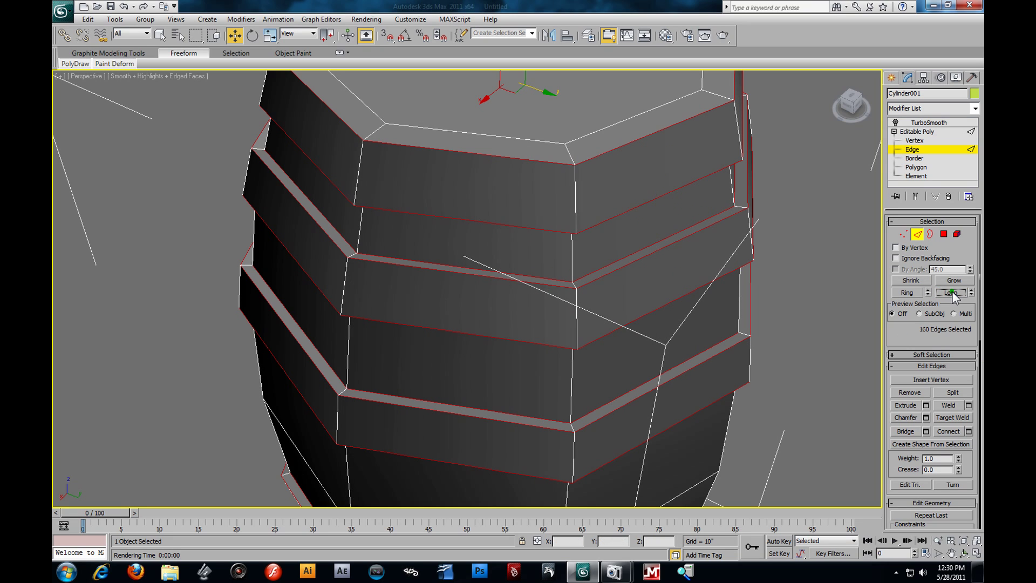
- Chamfer the selected band and rim edge loops by 0 2/32" with 1 segment
left_click(926, 416)
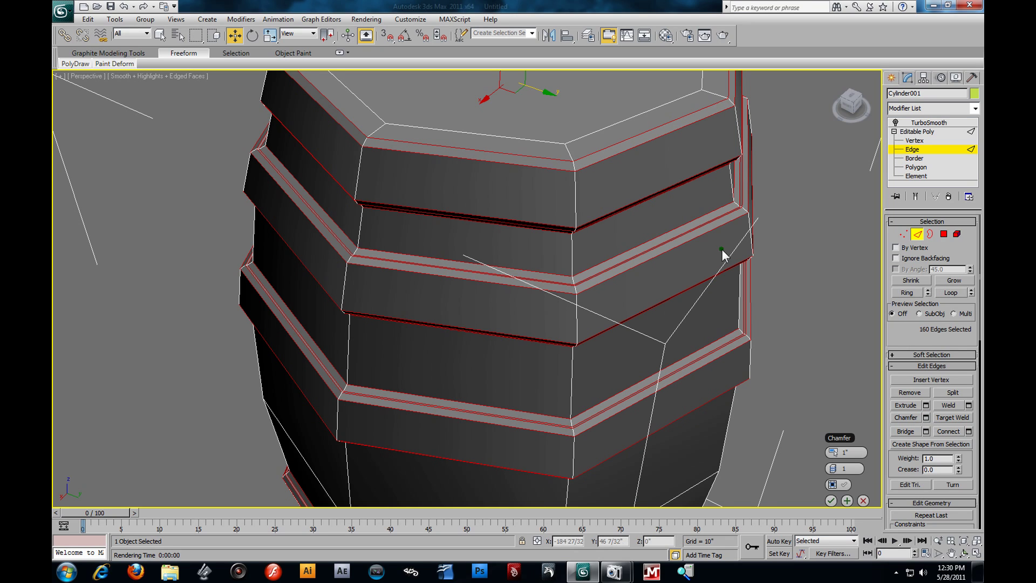
left_click_drag(832, 438, 756, 158)
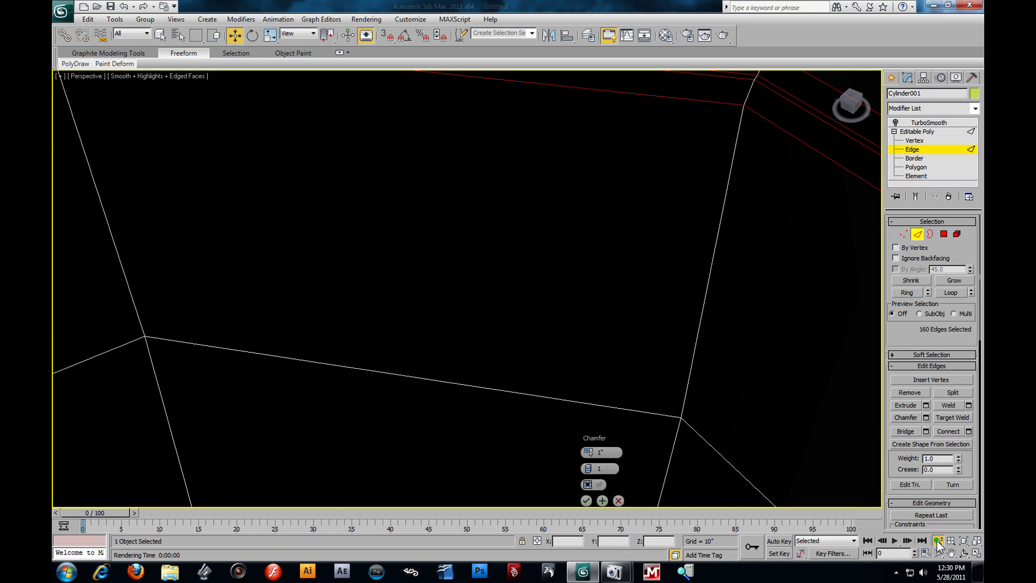
left_click(938, 540)
left_click_drag(651, 216, 668, 243)
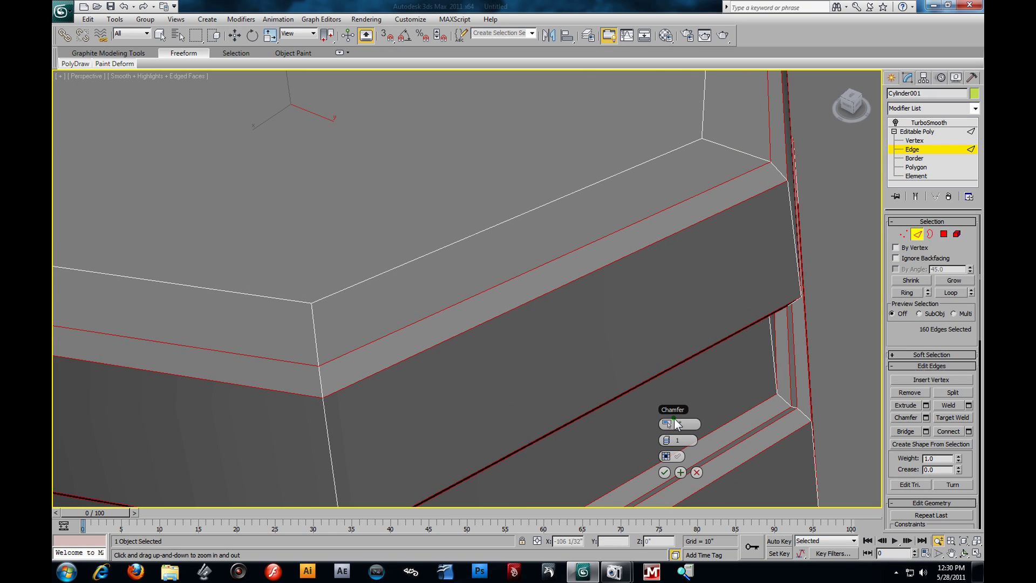
left_click_drag(678, 419, 423, 134)
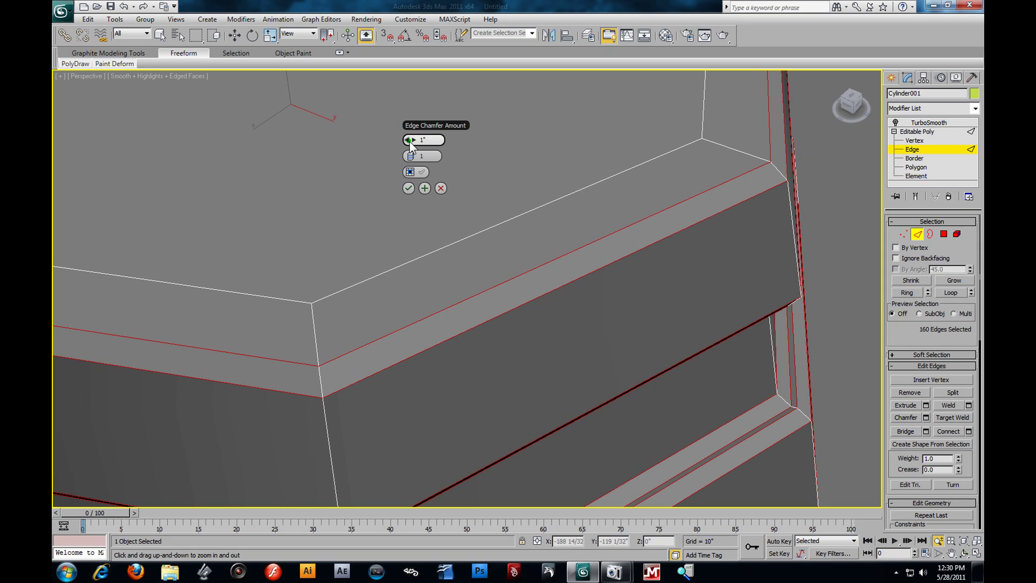
mouse_move(410, 143)
left_mouse_down()
mouse_move(426, 144)
mouse_move(403, 143)
left_mouse_up()
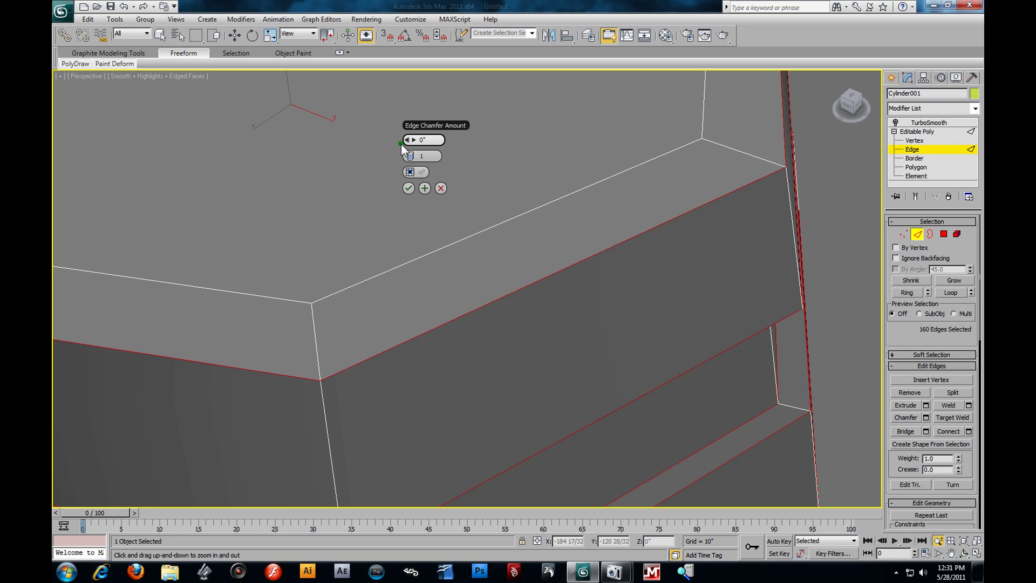
left_click_drag(404, 144, 405, 146)
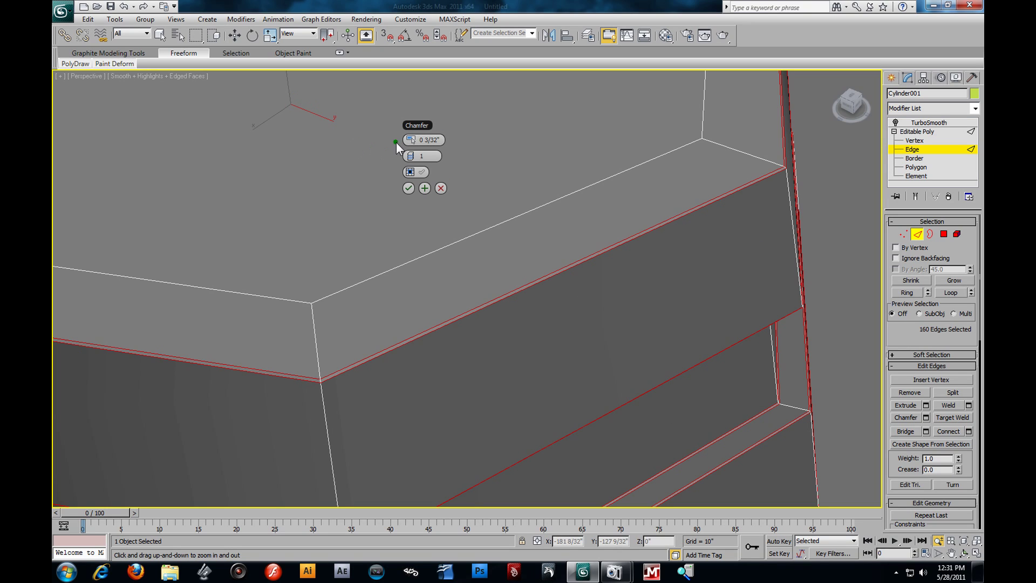
left_click_drag(412, 141, 513, 155)
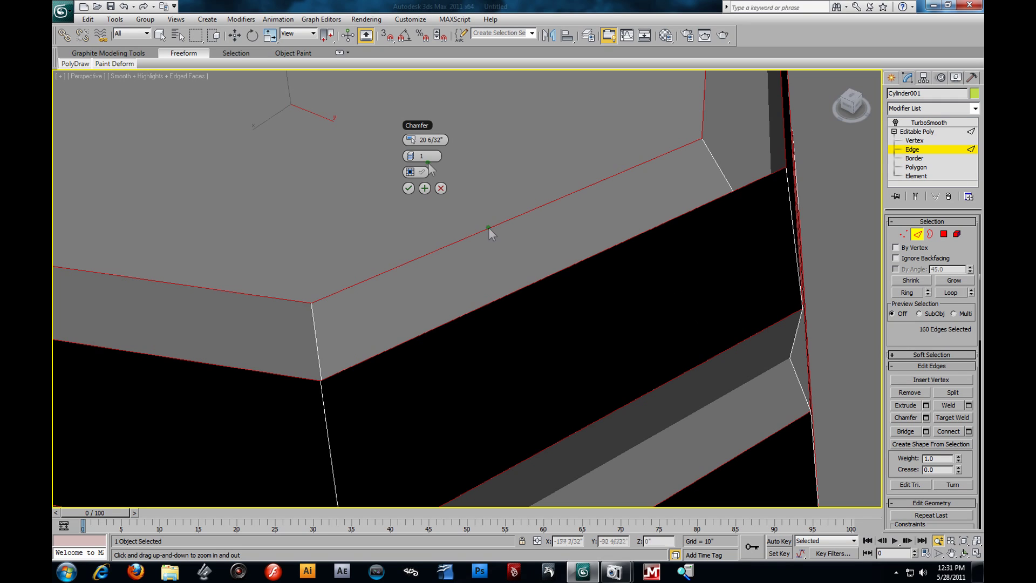
left_click_drag(421, 141, 312, 144)
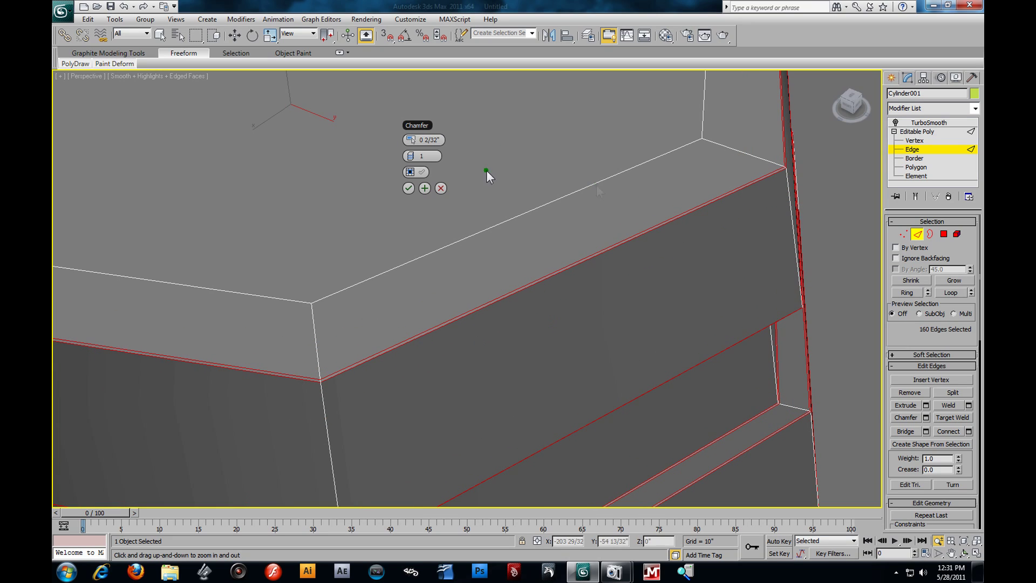
left_click(408, 188)
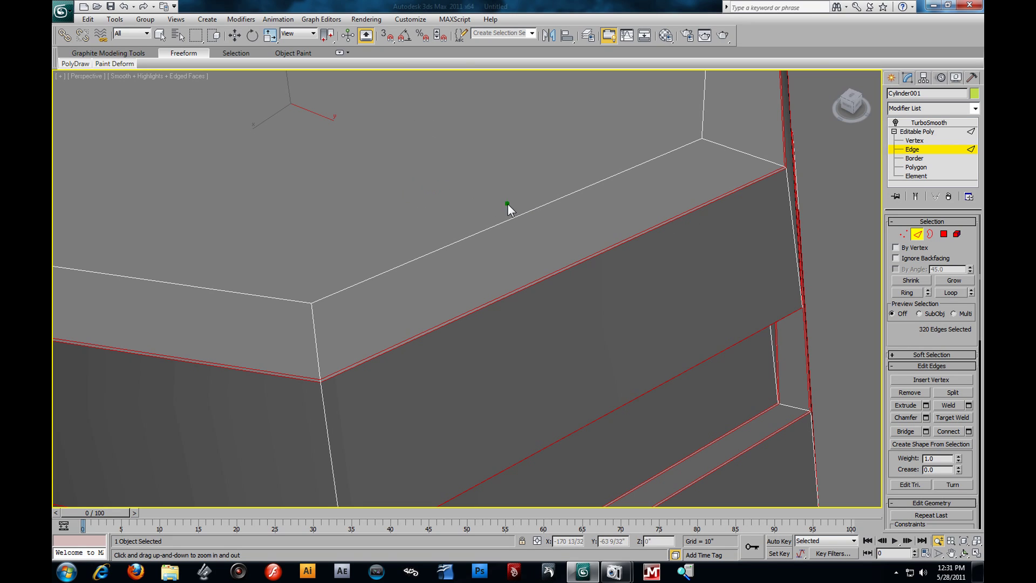
- Return to the TurboSmooth level, enable Isoline Display, and inspect the whole smoothed barrel from above
key("z")
middle_click_drag(552, 342, 585, 305, "alt")
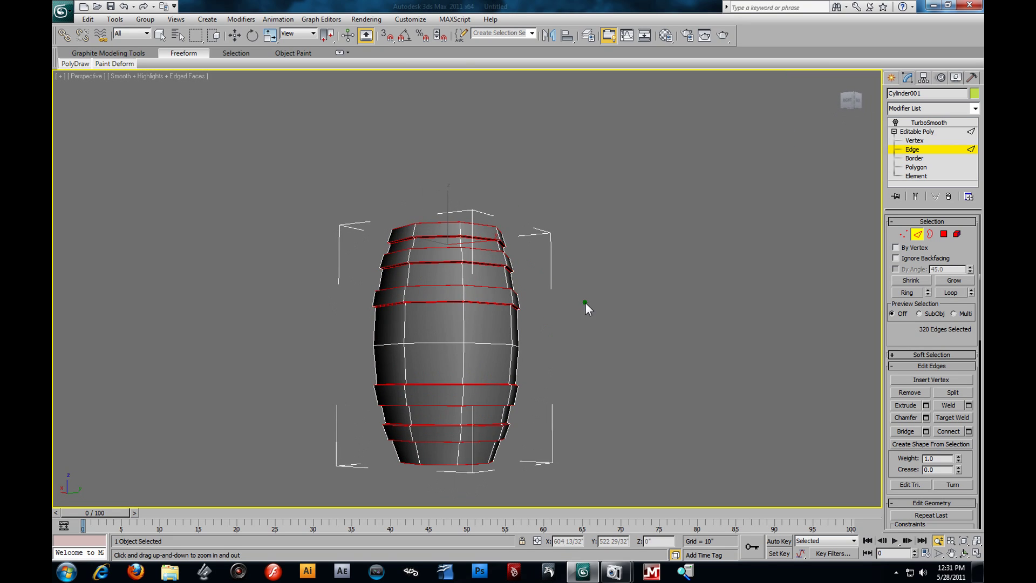
scroll(599, 317, "up", 5)
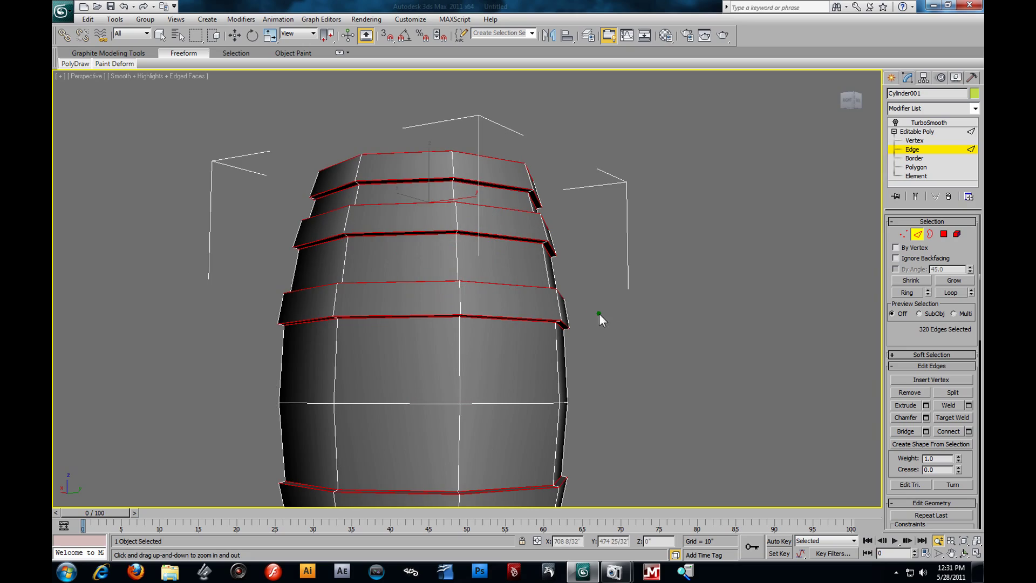
left_click(928, 123)
right_click(623, 191)
middle_click_drag(623, 191, 670, 203, "alt")
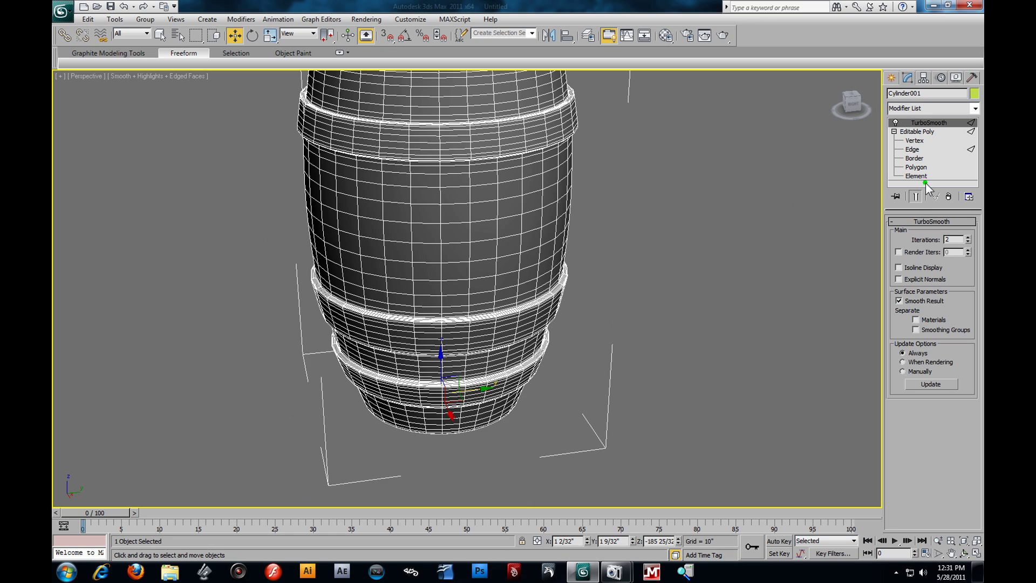
left_click(899, 267)
left_click(685, 271)
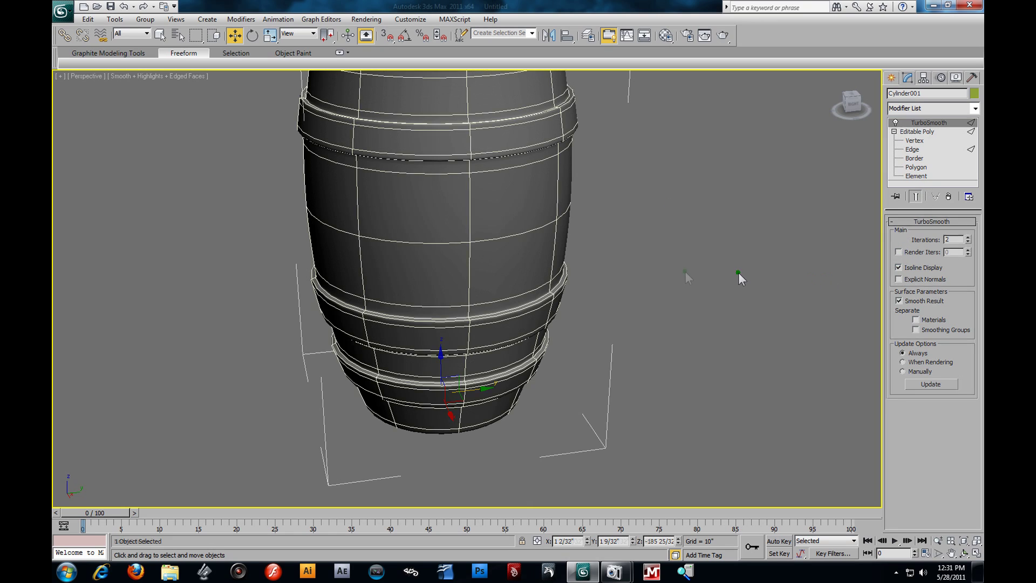
key("z")
middle_click_drag(578, 245, 523, 161, "alt")
key("z")
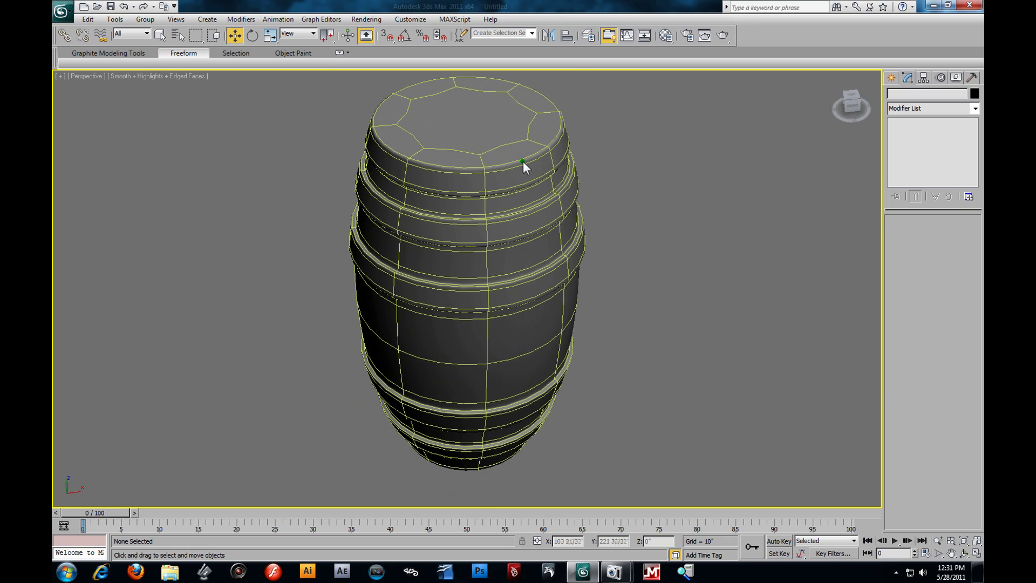
- Extrude the barrel's top cap polygon a short distance down into the barrel and scale it slightly smaller
left_click(523, 161)
left_click(896, 123)
middle_click_drag(640, 203, 669, 283, "alt")
left_click(922, 167)
left_click(546, 294)
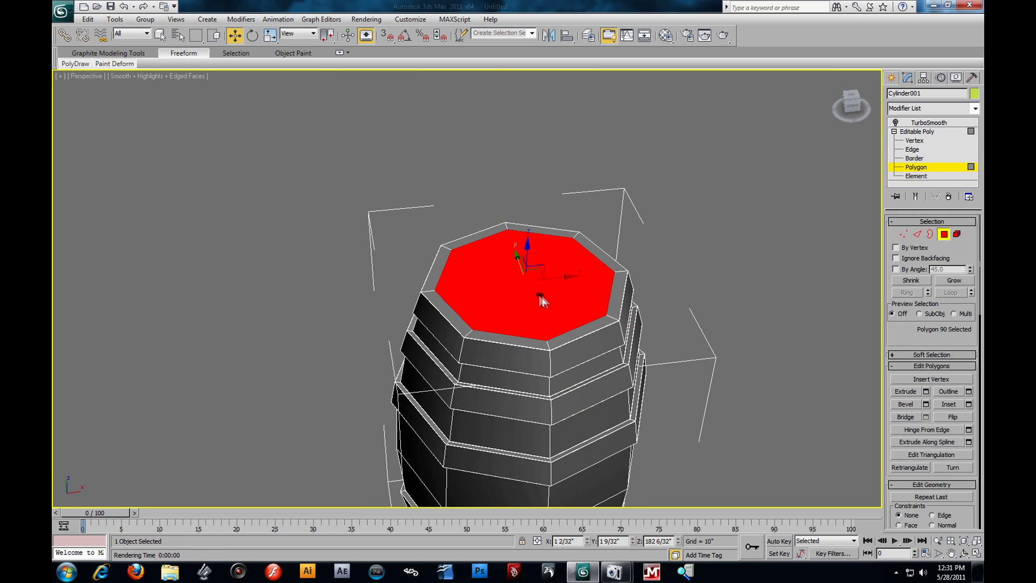
scroll(789, 317, "up", 2)
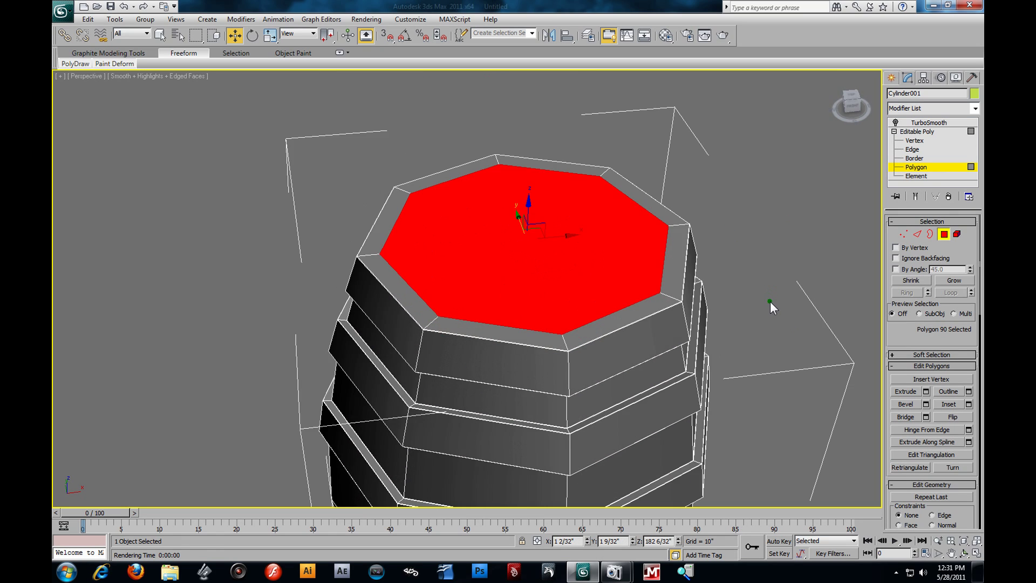
left_click(928, 393)
left_click_drag(547, 106, 525, 109)
left_click(546, 123)
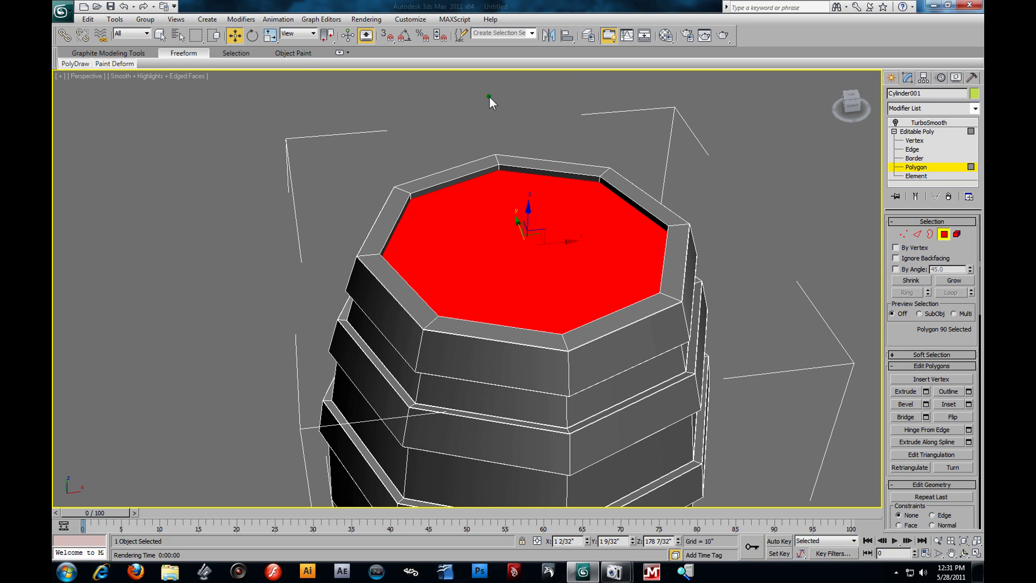
left_click(269, 36)
left_click_drag(520, 241, 523, 246)
left_click(913, 149)
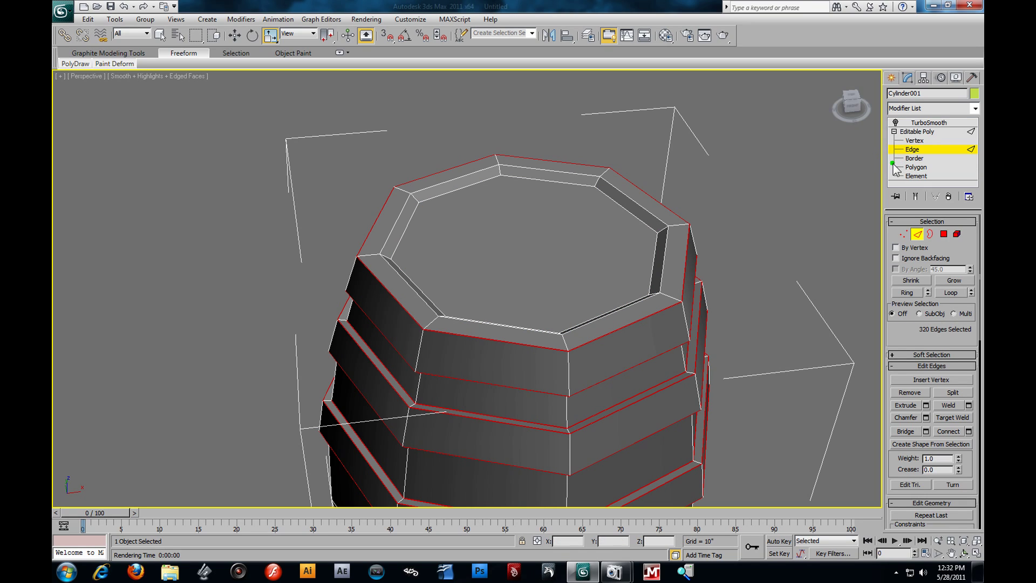
left_click(653, 217)
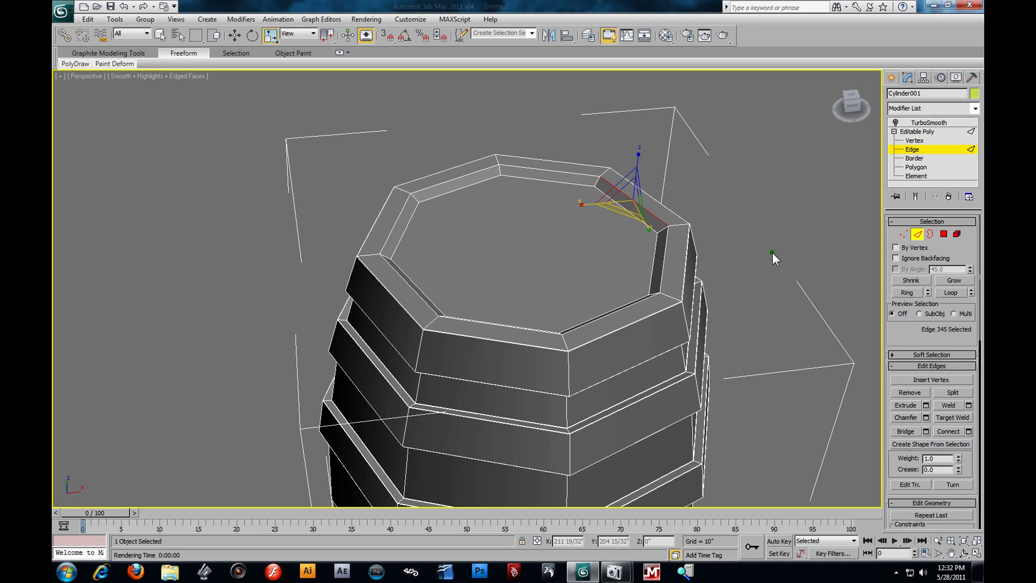
left_click(952, 293)
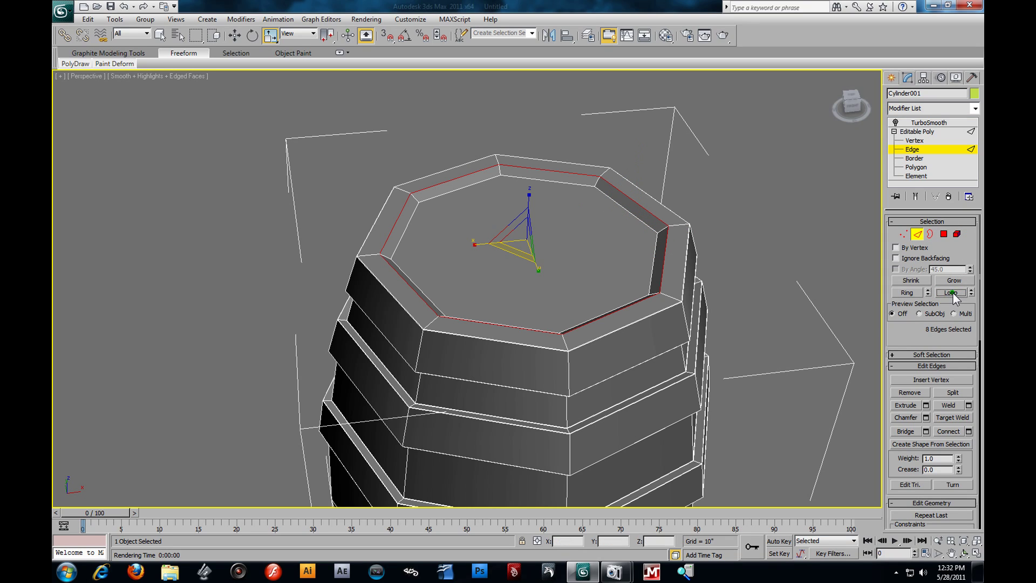
left_click(636, 220, "ctrl")
- Inset the recessed top cap polygon by 0 17/32" and deselect it
left_click(924, 167)
left_click(575, 240)
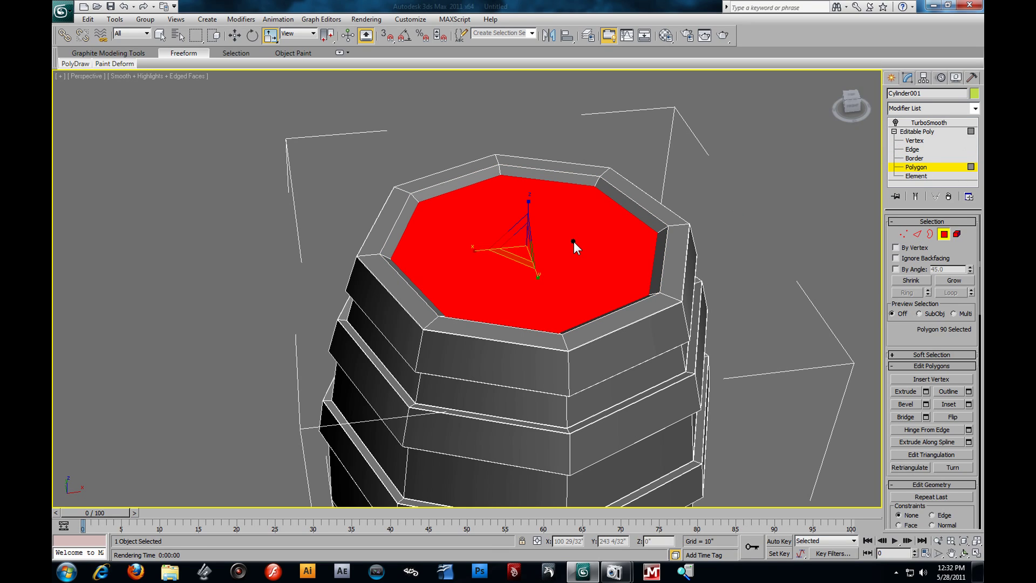
left_click(969, 405)
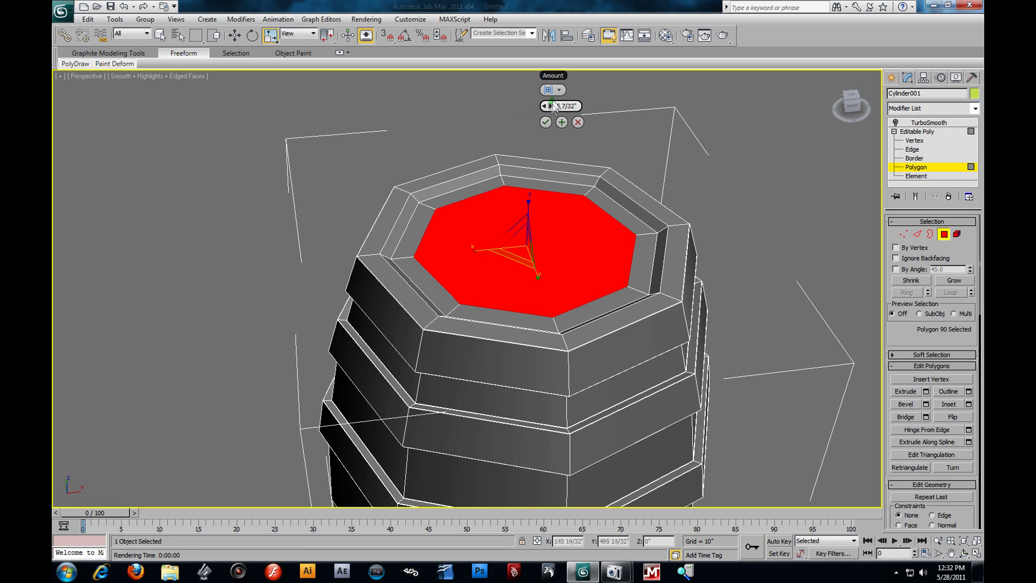
left_click_drag(552, 105, 528, 112)
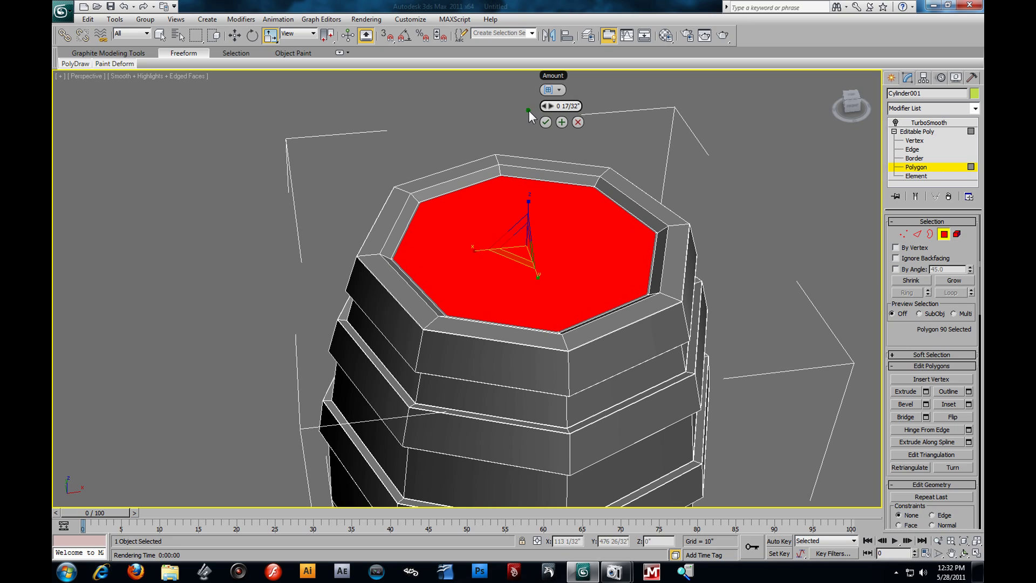
left_click(546, 122)
left_click(728, 205)
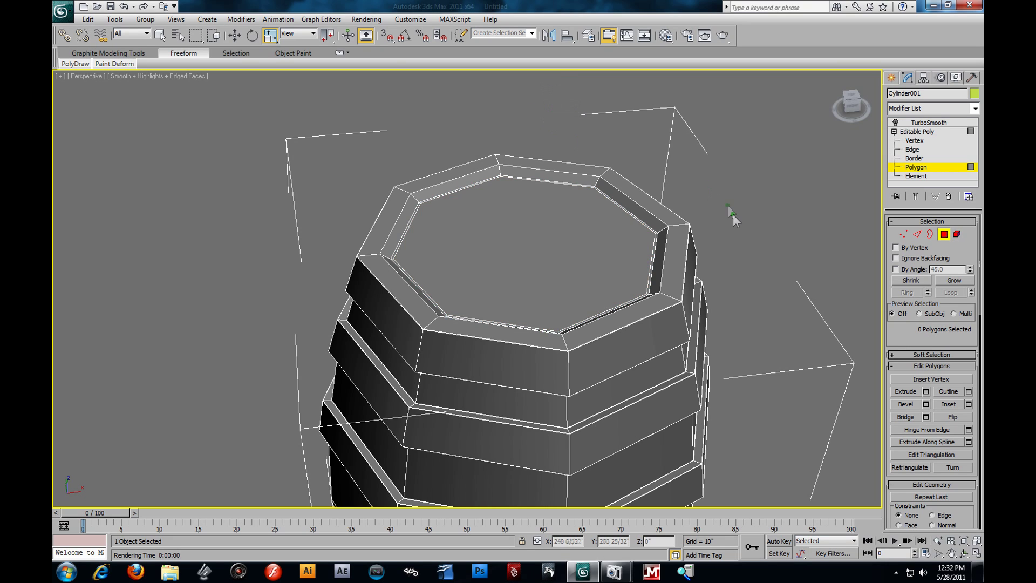
- Chamfer the full upper and lower edge loops of the top recess wall by 0 2/32" with 1 segment
scroll(727, 216, "up", 3)
left_click(781, 207)
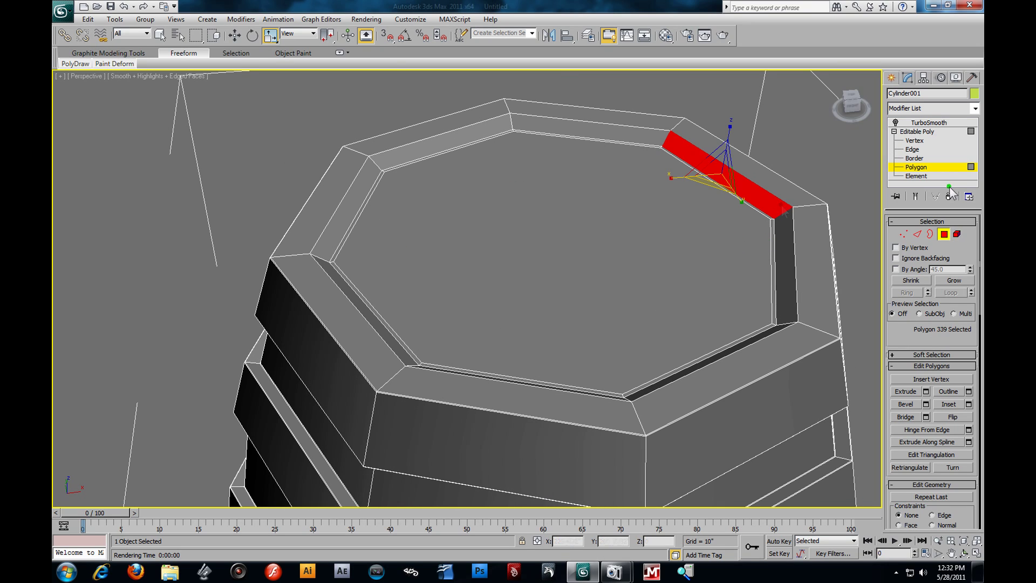
left_click(917, 151)
left_click(773, 194)
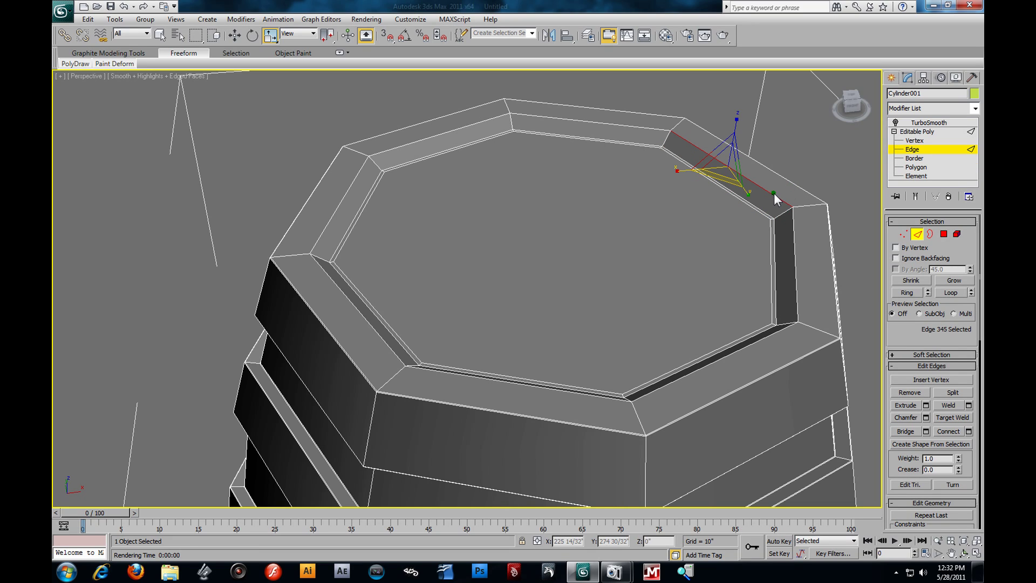
left_click(951, 293)
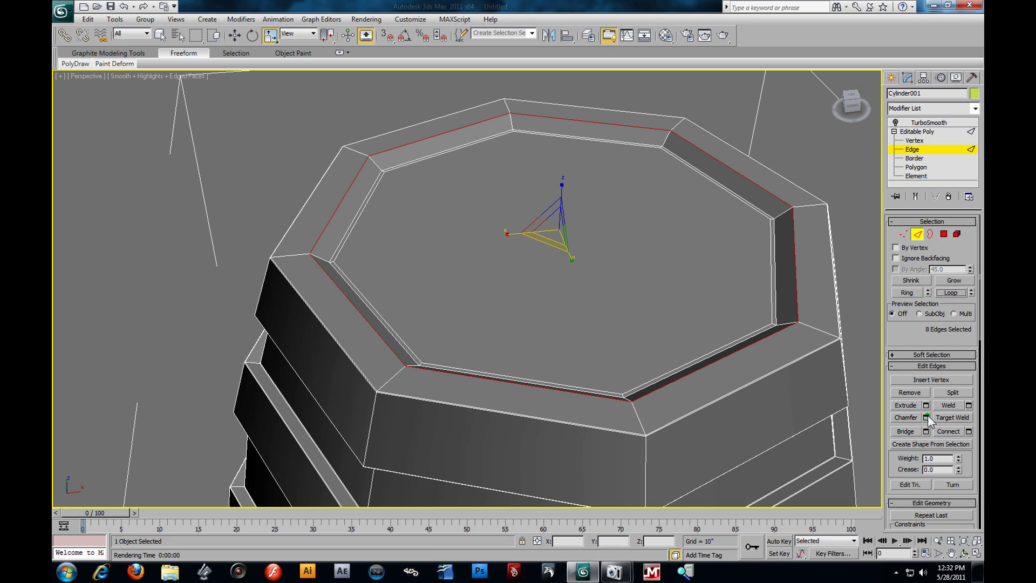
left_click(775, 274, "ctrl")
left_click(945, 292)
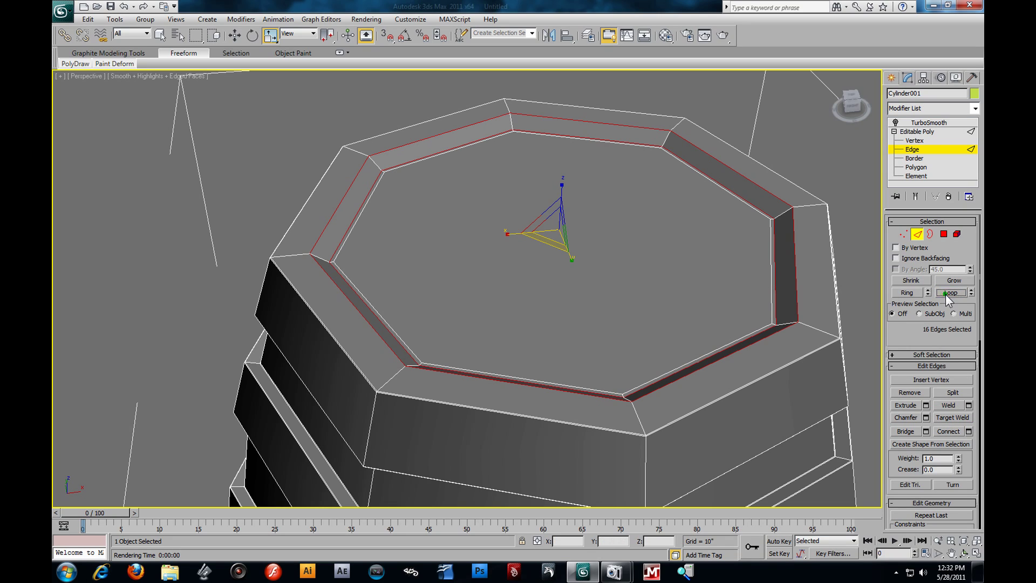
left_click(926, 417)
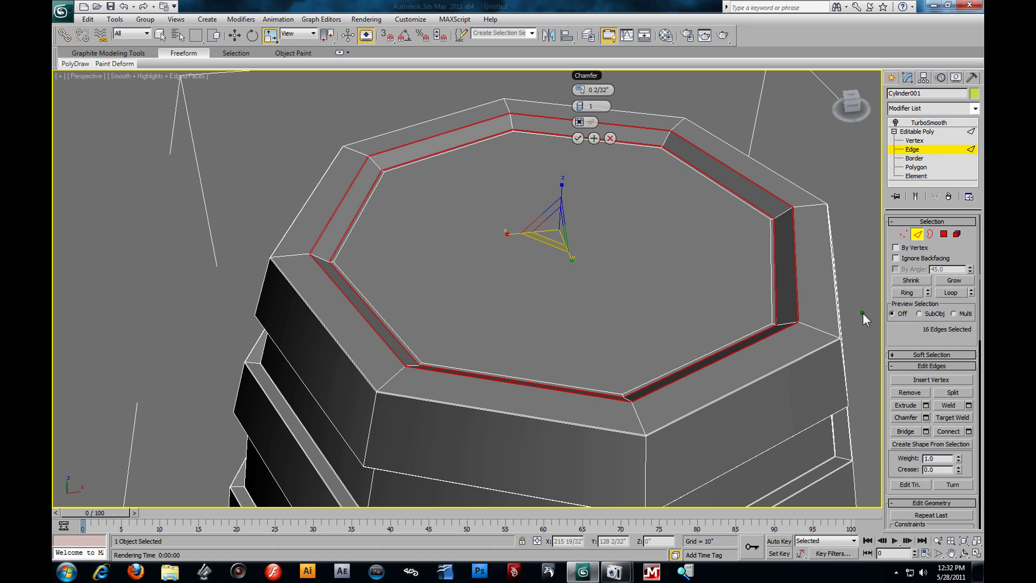
left_click(578, 138)
- Turn TurboSmooth back on and compare the selected barrel with the reference image in the maximized Front view
left_click(897, 124)
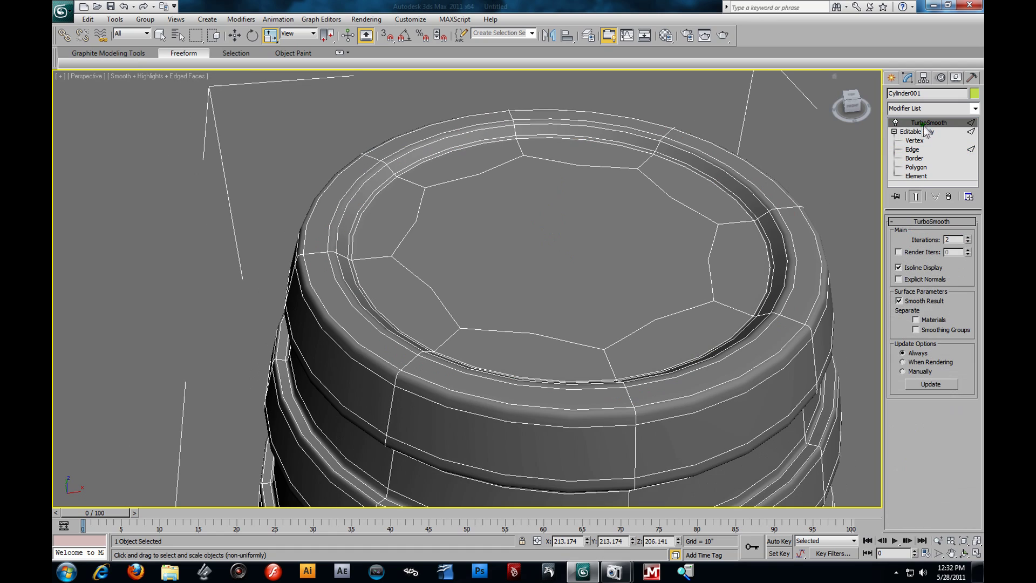
left_click(801, 156)
key("z")
middle_click_drag(553, 367, 565, 297, "alt")
key("alt+w")
middle_click_drag(679, 161, 697, 180)
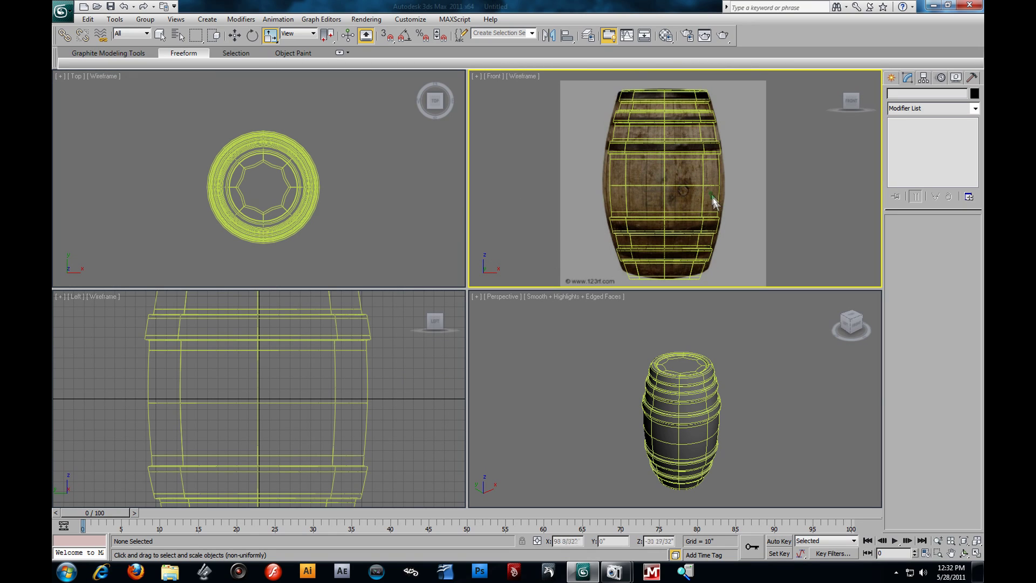
left_click(708, 183)
key("alt+w")
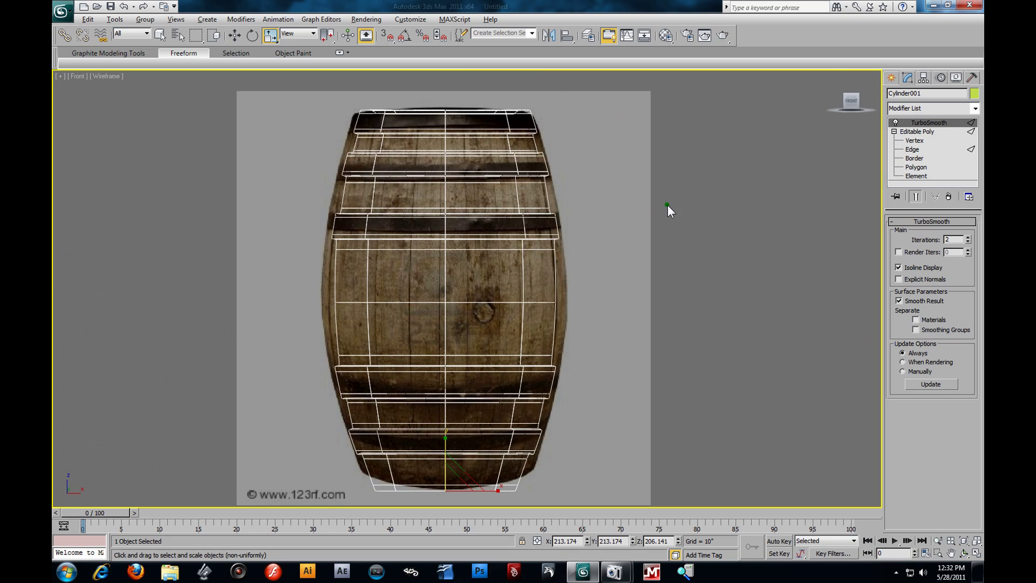
- Show the smoothed end result at vertex level and select the horizontal row of vertices around the barrel's middle
left_click(924, 142)
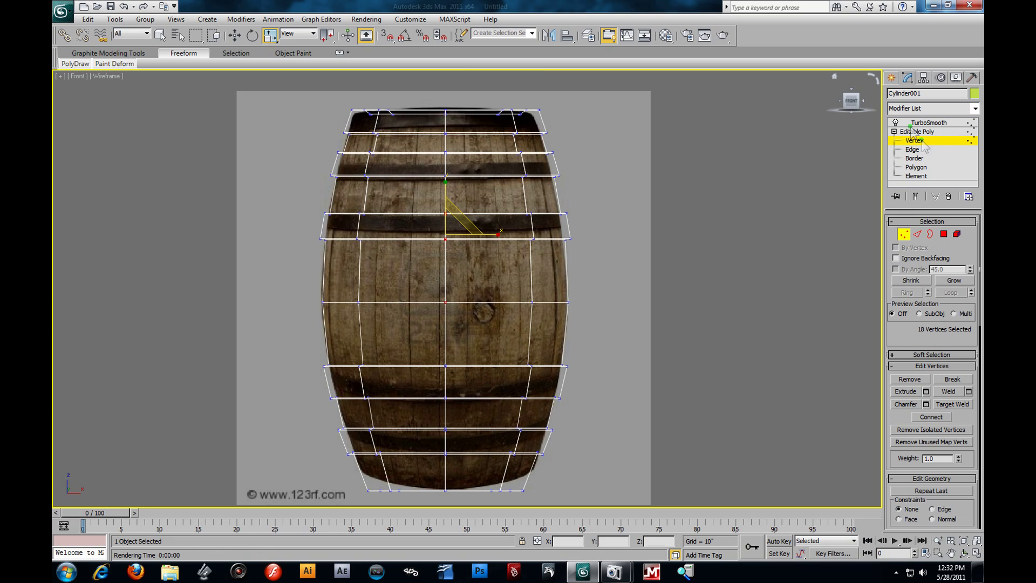
left_click(912, 123)
left_click(916, 140)
left_click(916, 196)
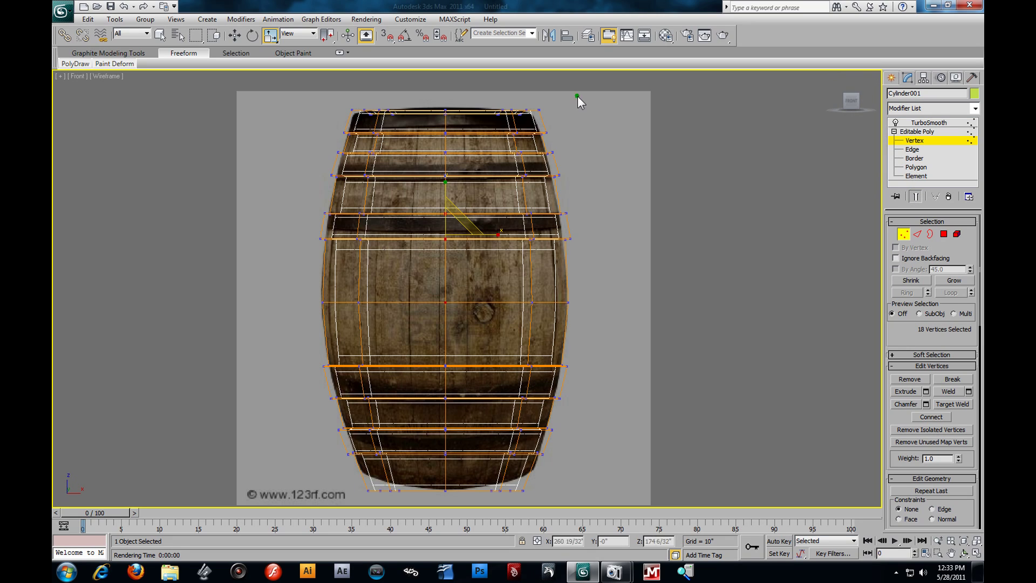
left_click_drag(265, 278, 620, 350)
left_click(299, 296)
left_click_drag(270, 273, 600, 338)
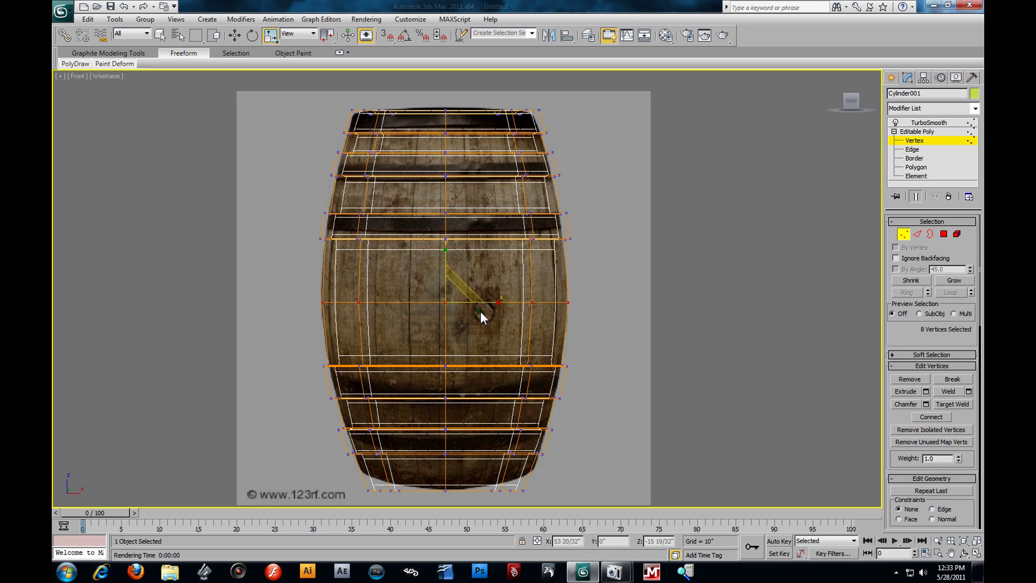
- Try to widen the barrel by separately scaling its middle vertex row, the upper and lower band rows, and the bottom rows outward
left_click_drag(452, 297, 350, 248)
left_click_drag(303, 199, 527, 263)
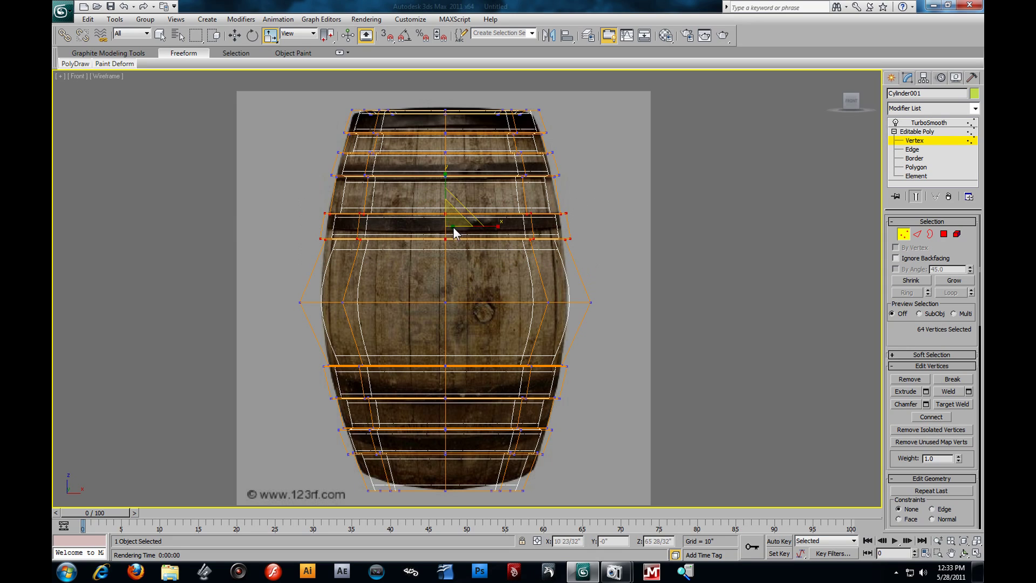
left_click_drag(449, 219, 444, 215)
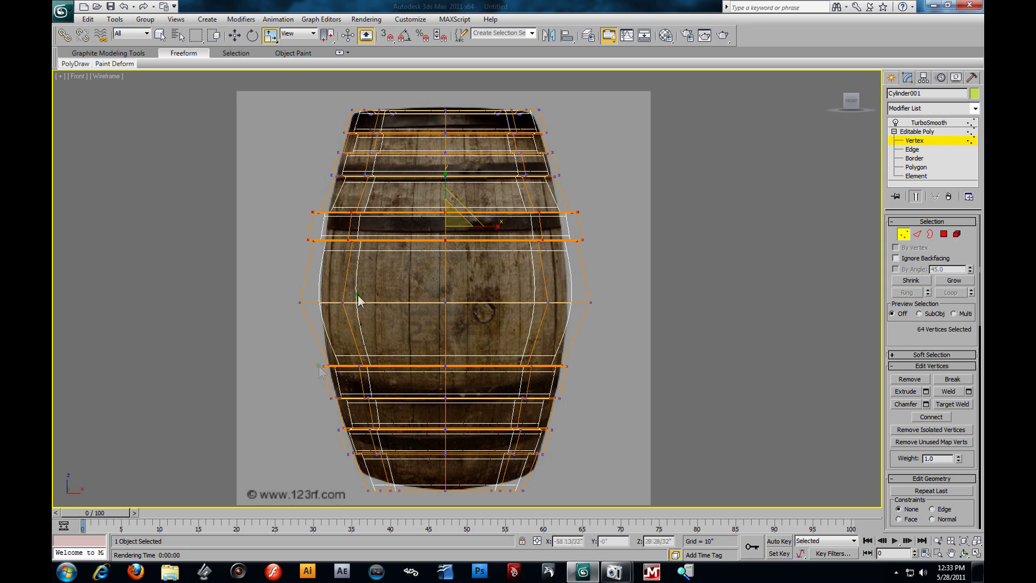
left_click_drag(279, 346, 588, 412)
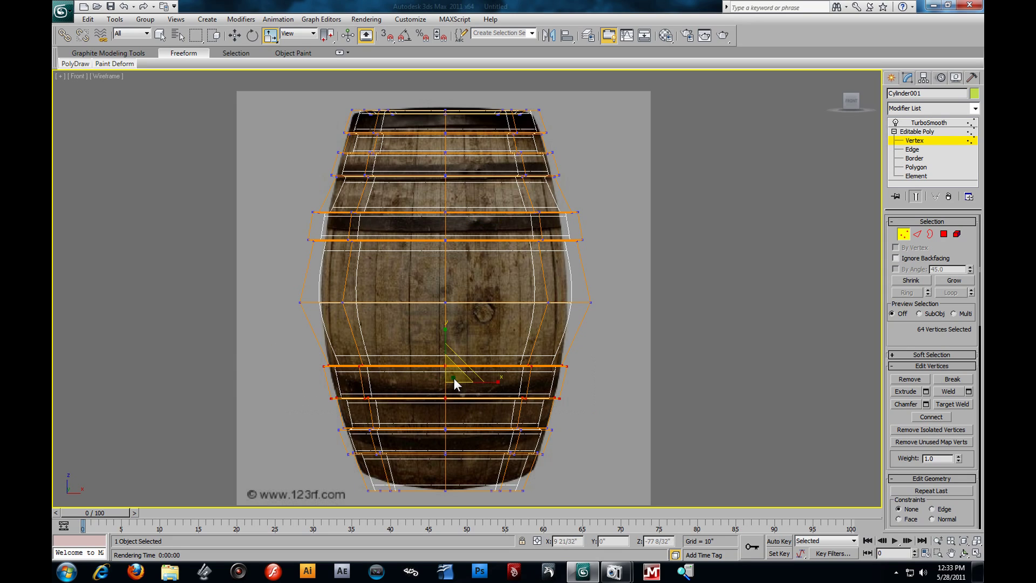
left_click_drag(453, 378, 446, 373)
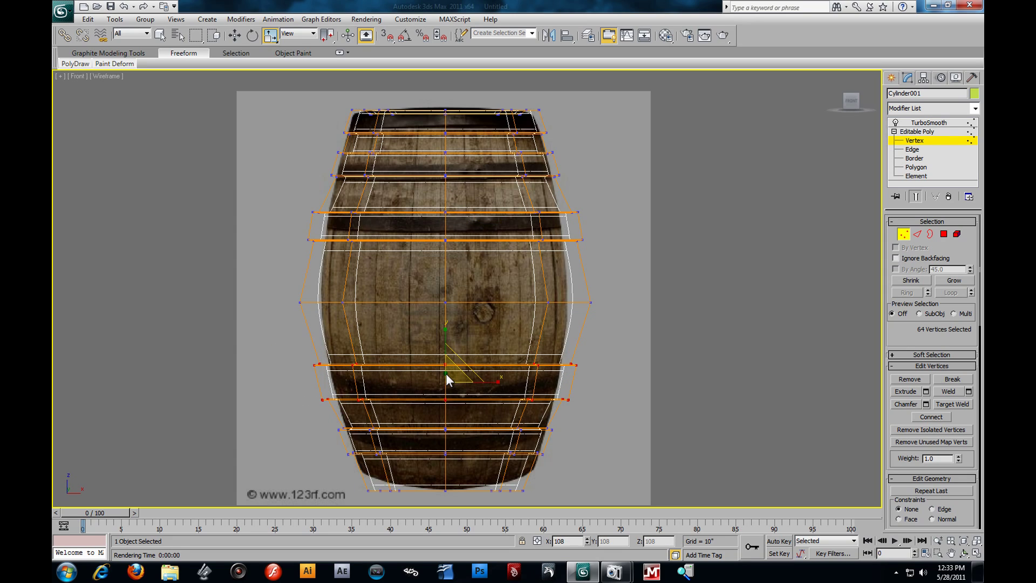
left_click_drag(313, 412, 588, 502)
left_click_drag(454, 448, 449, 443)
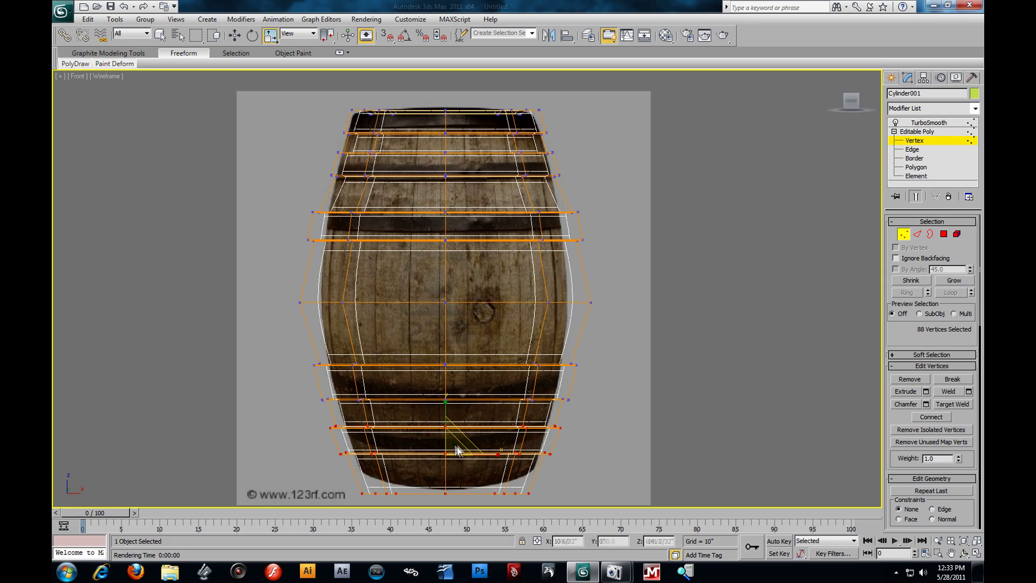
- Undo the separate scaling of the barrel's vertex rows
key("ctrl+z")
key("ctrl+z")
key("ctrl+z")
key("ctrl+z")
key("ctrl+z")
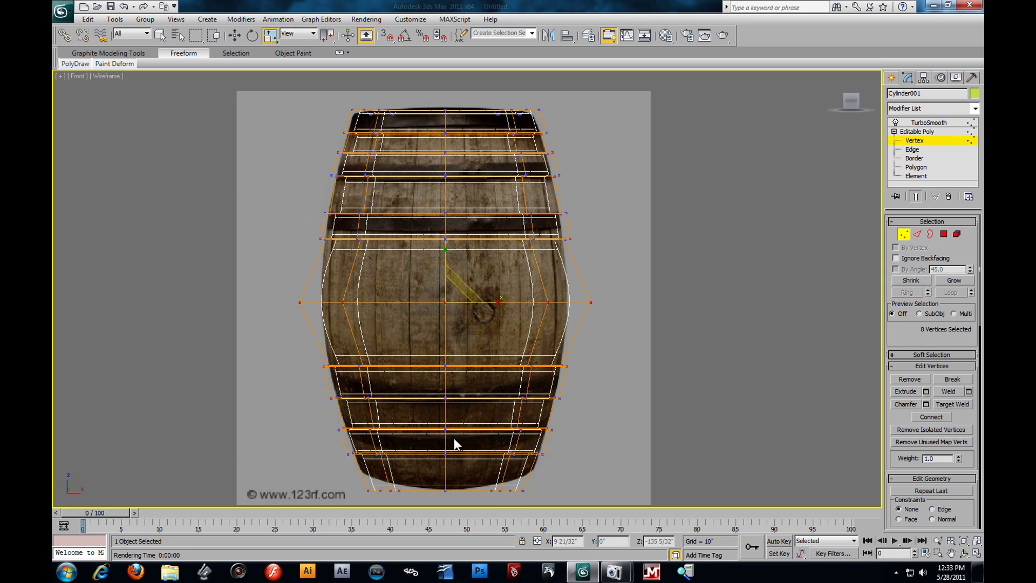
- Scale all barrel vertices uniformly to about 111%, reduce their height to fit the reference barrel, and deselect them
left_click_drag(335, 132, 629, 526)
left_click_drag(452, 268, 443, 261)
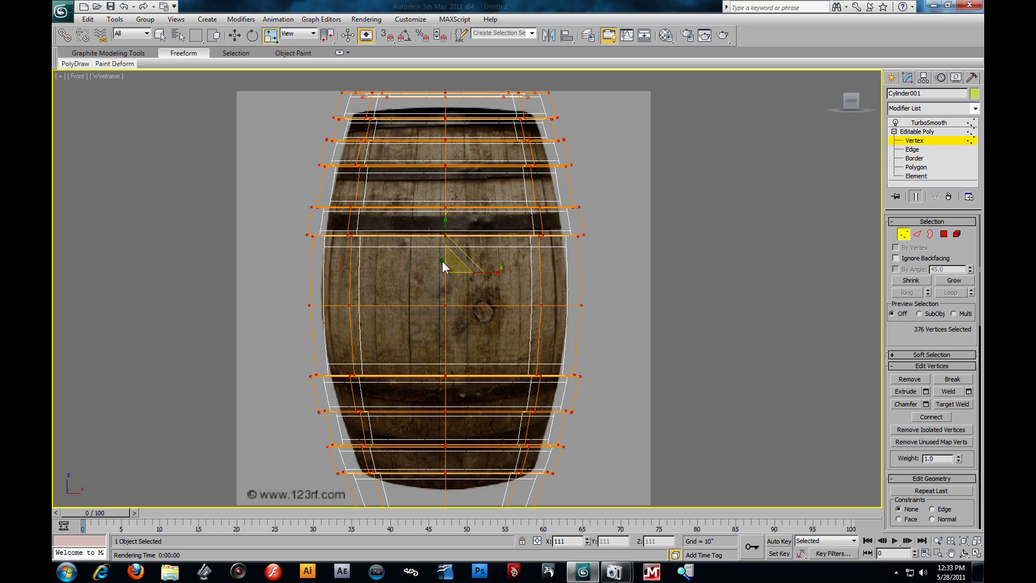
left_click_drag(445, 221, 445, 225)
left_click(731, 288)
- Maximize the Perspective view, leave vertex editing for the TurboSmooth level, and deselect the barrel
key("alt+w")
left_click(812, 412)
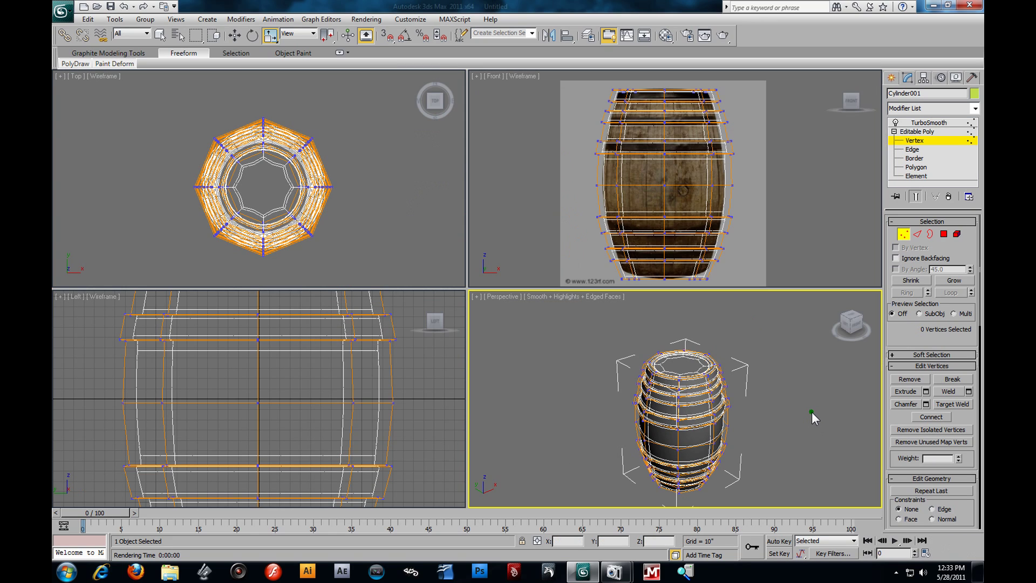
key("alt+w")
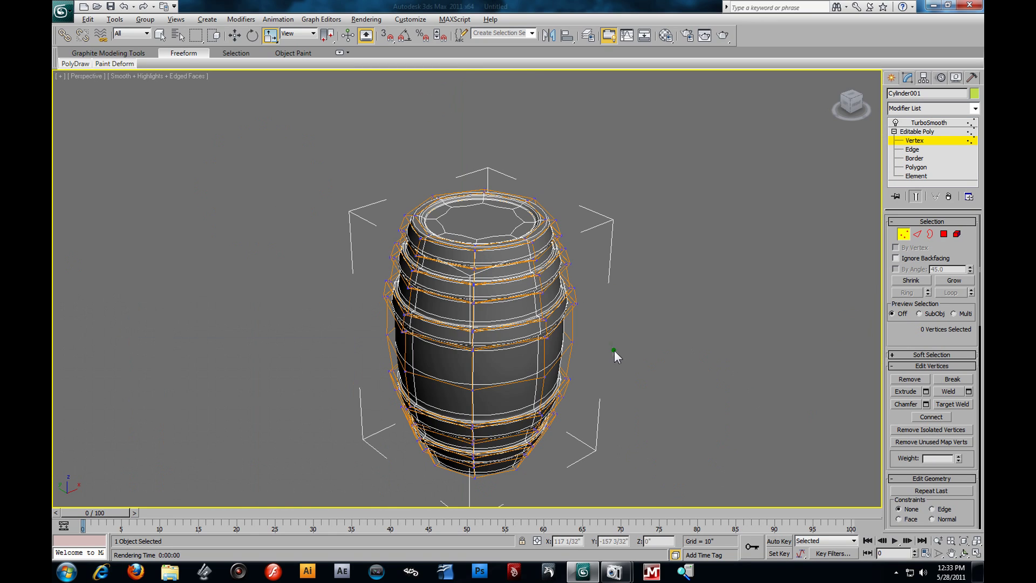
left_click(929, 123)
left_click(664, 296)
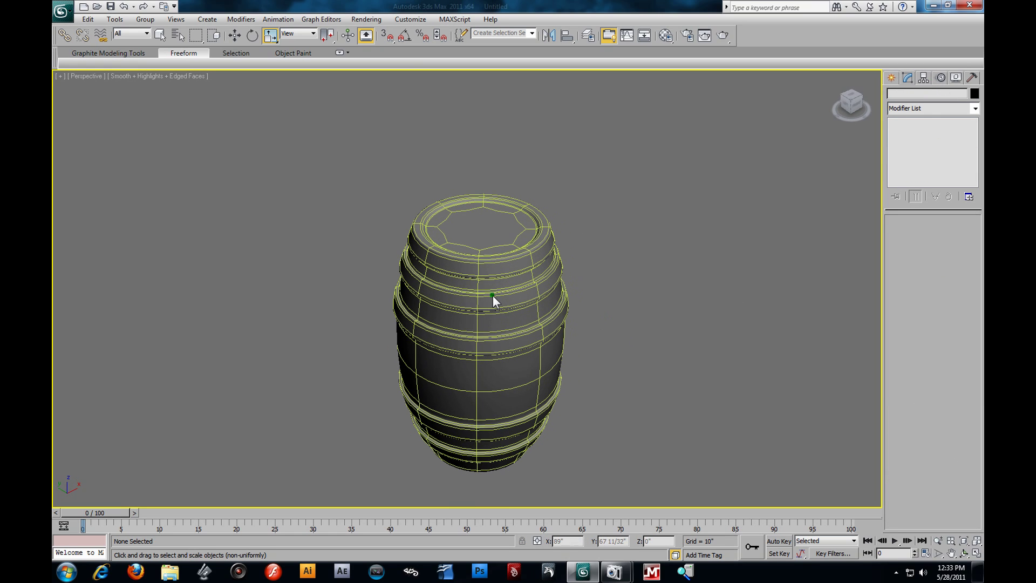
- Set the barrel's object color to black and deselect it
left_click(495, 295)
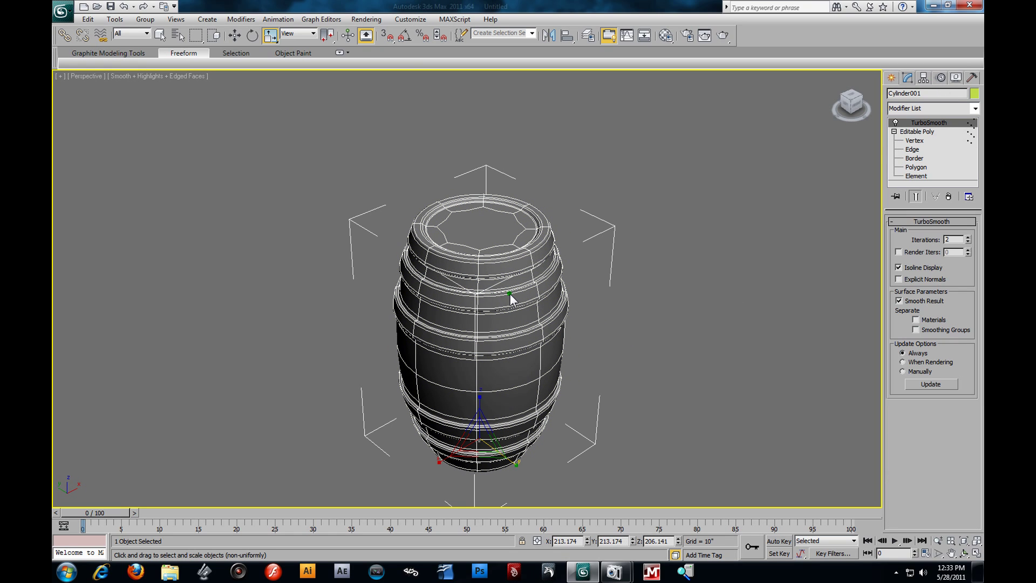
left_click(974, 93)
left_click(603, 310)
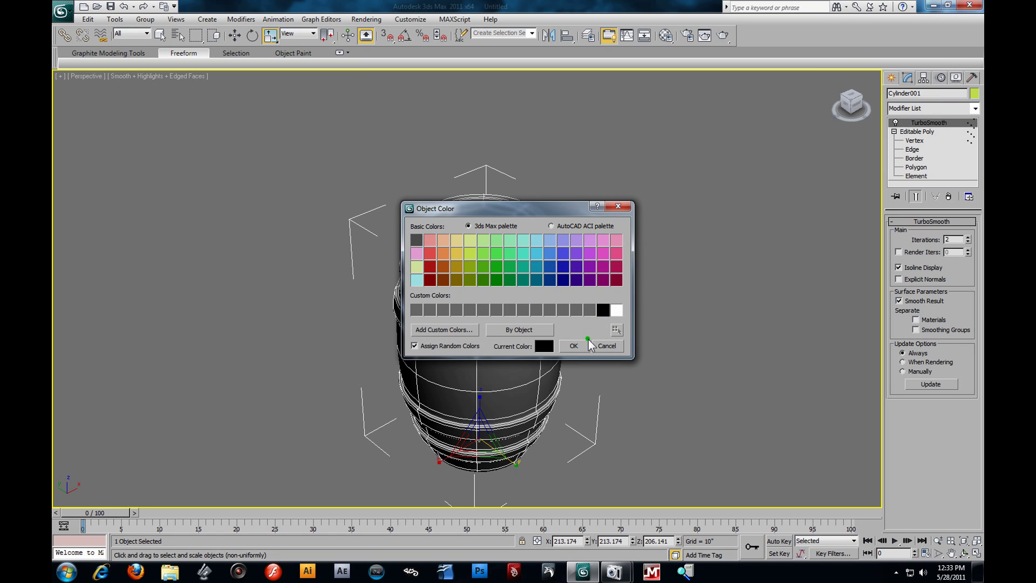
left_click(609, 344)
left_click(630, 339)
- Render the finished barrel from above in the Perspective view and keep the rendered frame open for inspection
middle_click_drag(631, 338, 747, 312, "alt")
scroll(682, 284, "up", 2)
mouse_move(643, 280)
middle_mouse_down("alt")
mouse_move(620, 273)
mouse_move(675, 280)
mouse_move(657, 187)
mouse_move(652, 277)
middle_mouse_up("alt")
scroll(675, 279, "down", 1)
scroll(637, 280, "up", 3)
scroll(652, 276, "down", 2)
middle_click_drag(633, 319, 626, 296, "alt")
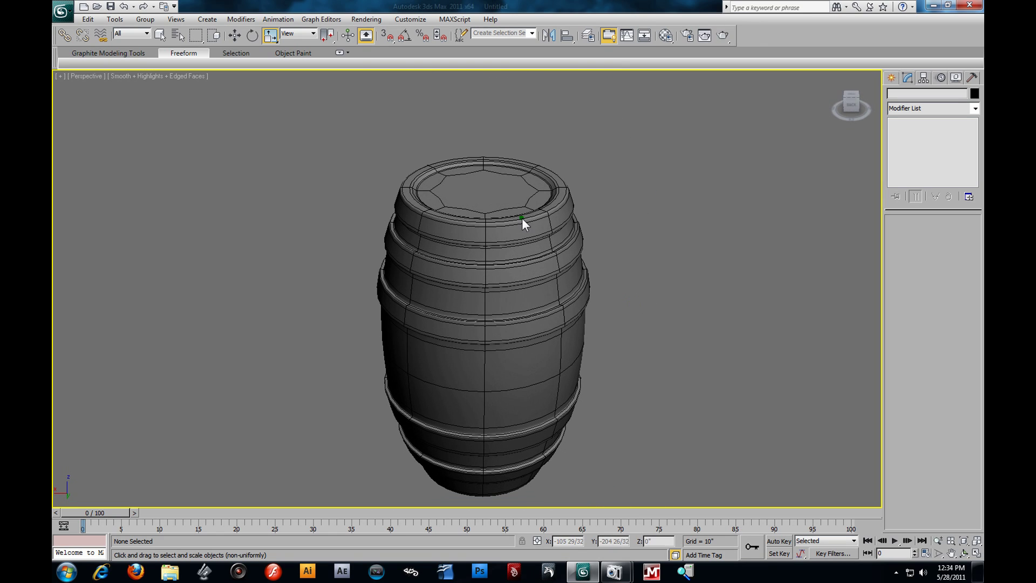
left_click(724, 35)
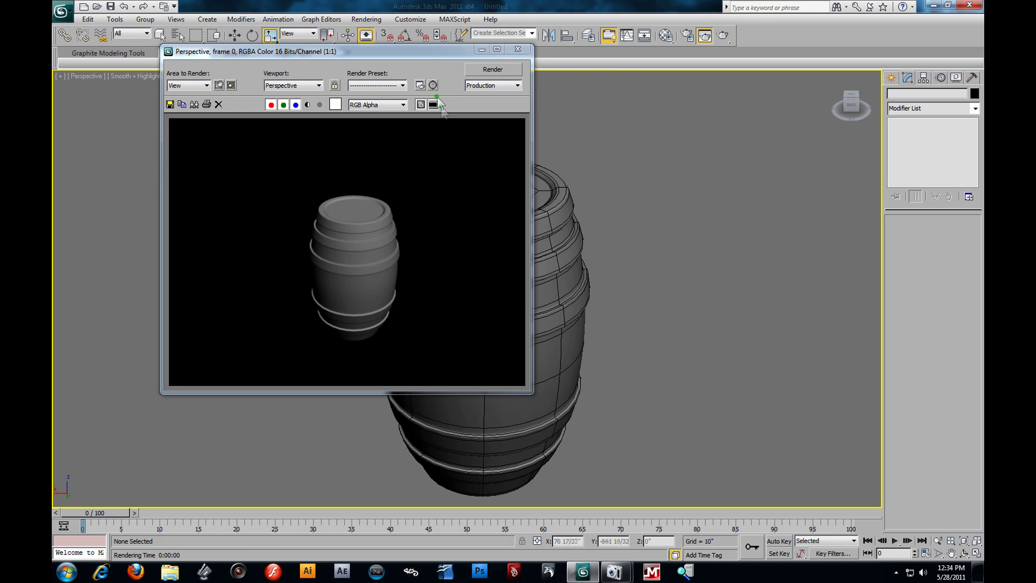
left_click(517, 49)
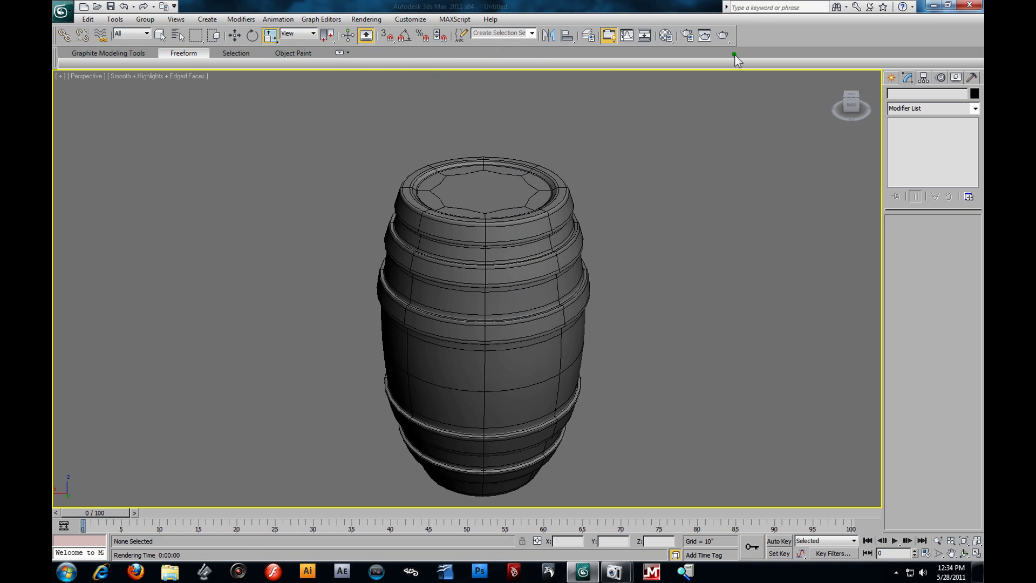
left_click(724, 35)
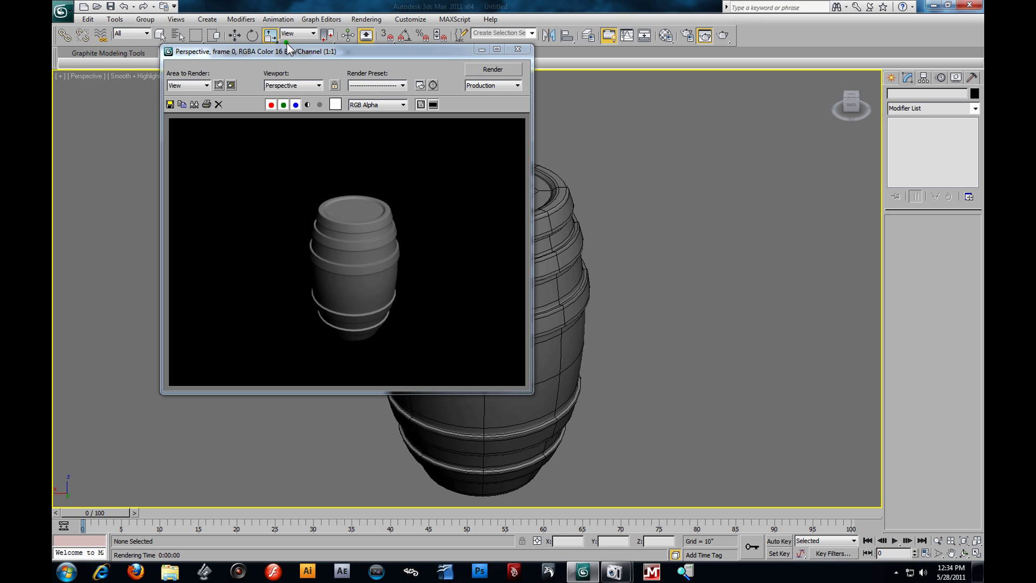
mouse_move(345, 53)
left_mouse_down()
mouse_move(358, 82)
mouse_move(343, 90)
left_mouse_up()
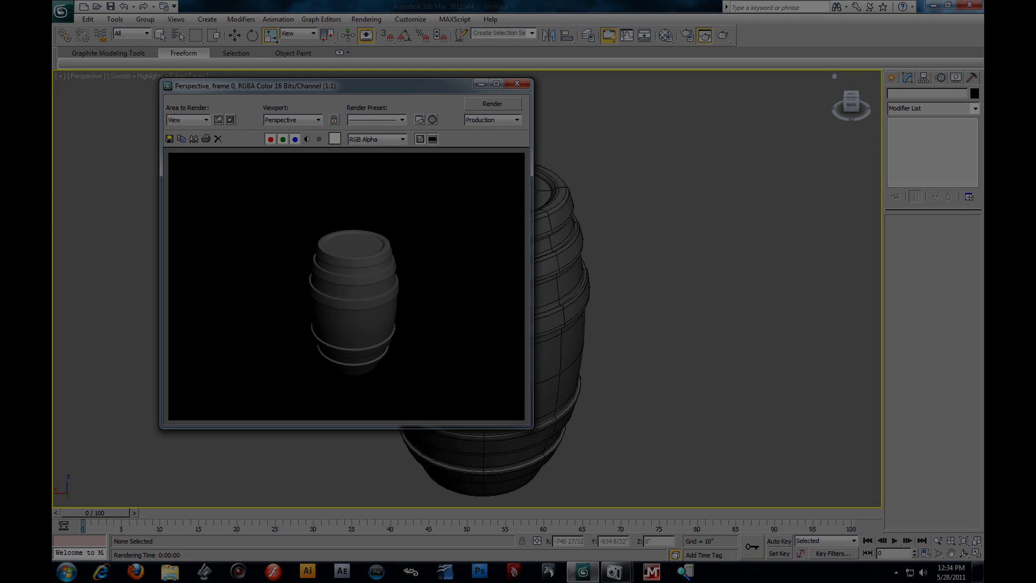